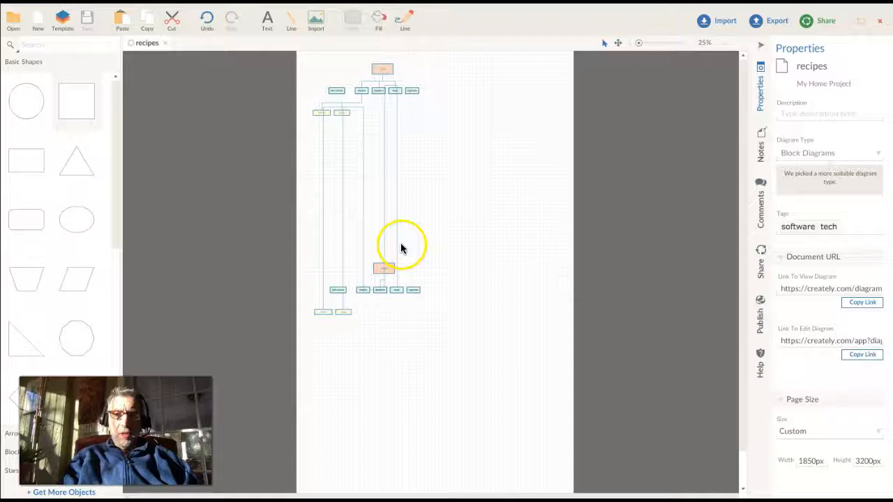
# Step: Delete the duplicate lower copy of the recipes chart together with its long connector lines
pyautogui.moveTo(445, 244); pyautogui.dragTo(302, 339)
pyautogui.press('Delete')
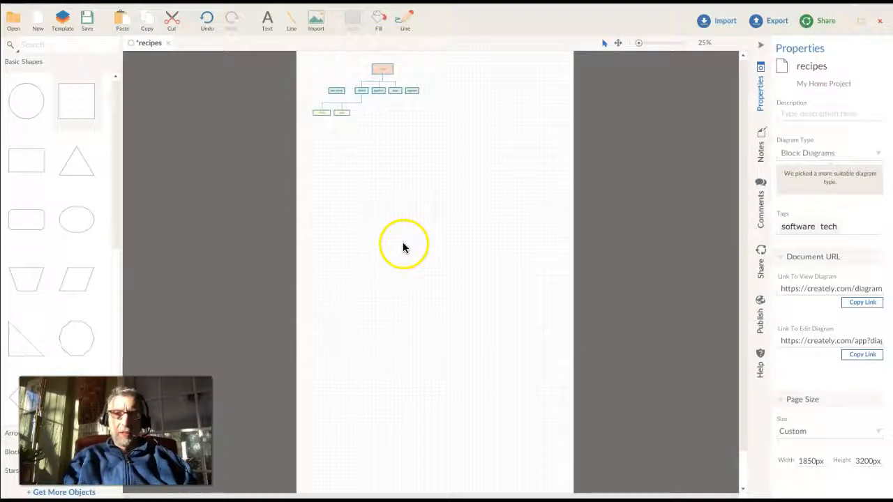
# Step: Move the main courses box closer to the desserts box, to about X 255 px, Y 245 px
pyautogui.moveTo(638, 44)
pyautogui.mouseDown()
pyautogui.moveTo(649, 45)
pyautogui.moveTo(638, 43)
pyautogui.mouseUp()
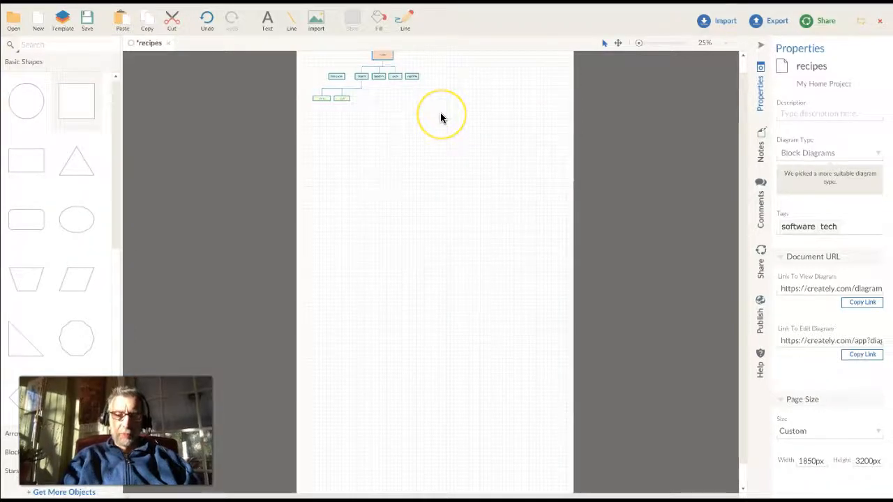
pyautogui.scroll(1, 440, 161)
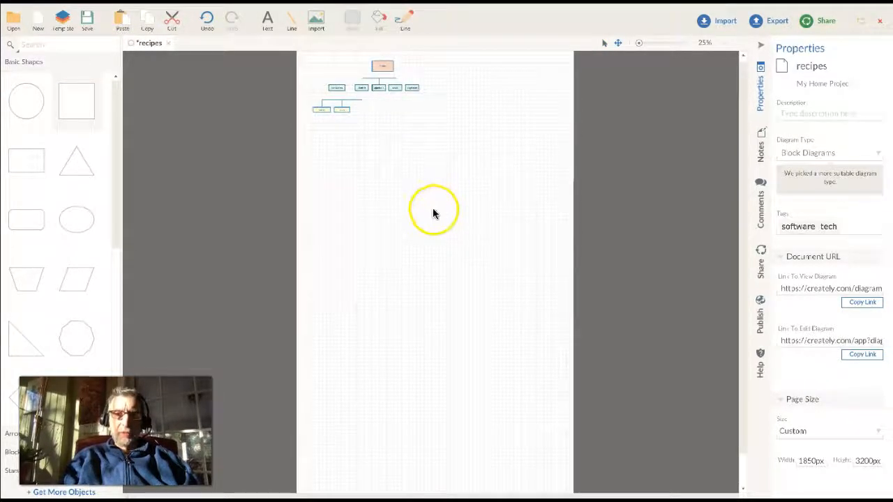
pyautogui.moveTo(638, 42); pyautogui.dragTo(644, 43)
pyautogui.press('space')
pyautogui.moveTo(559, 127); pyautogui.dragTo(580, 418)
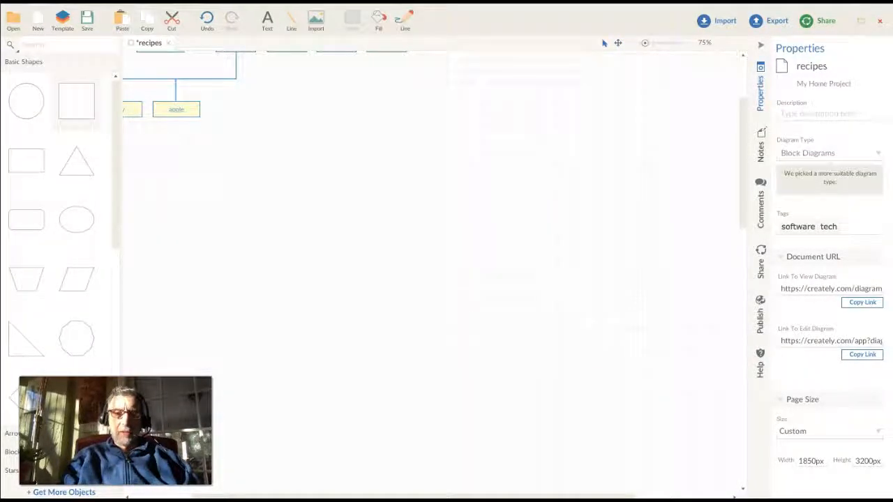
pyautogui.moveTo(506, 351); pyautogui.dragTo(649, 478)
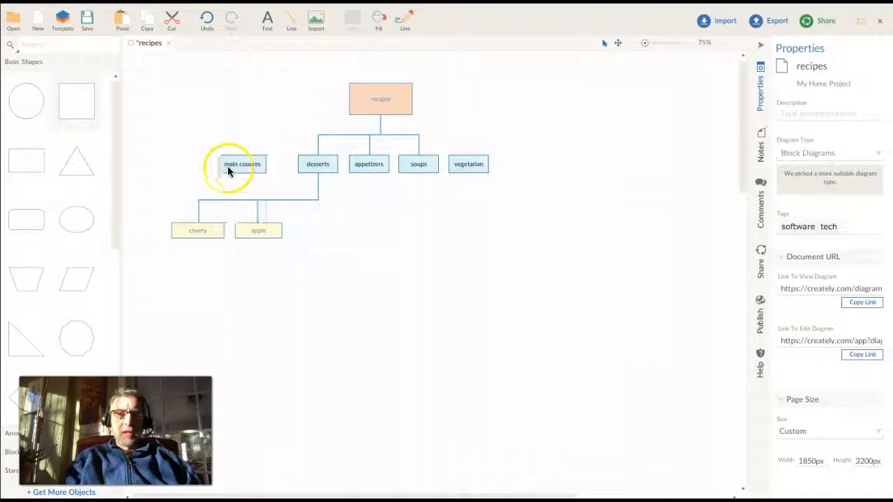
pyautogui.moveTo(241, 168); pyautogui.dragTo(259, 168)
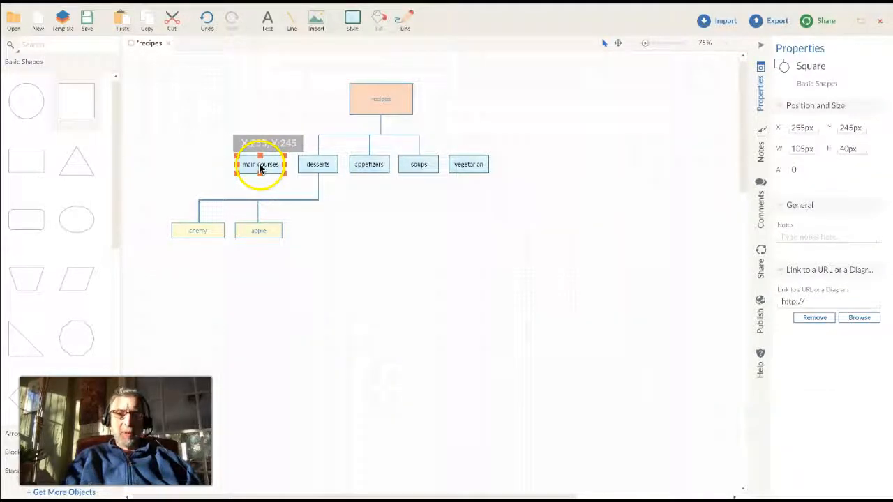
pyautogui.click(341, 207)
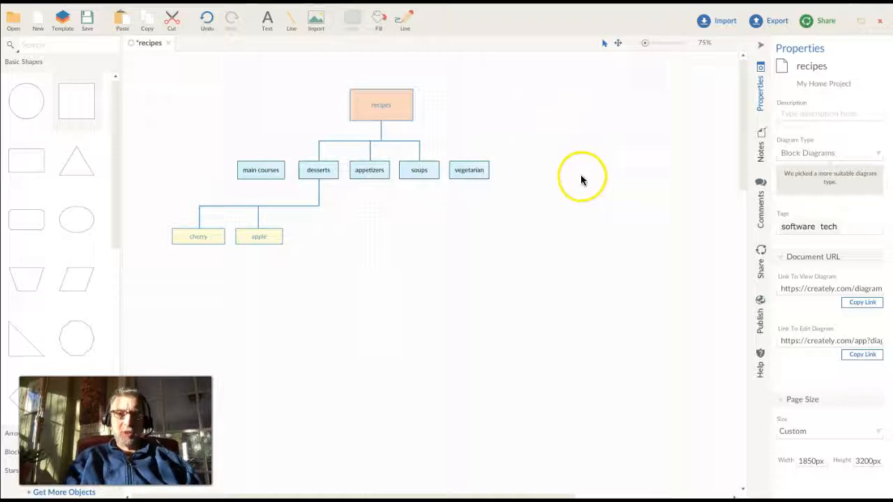
pyautogui.click(272, 169)
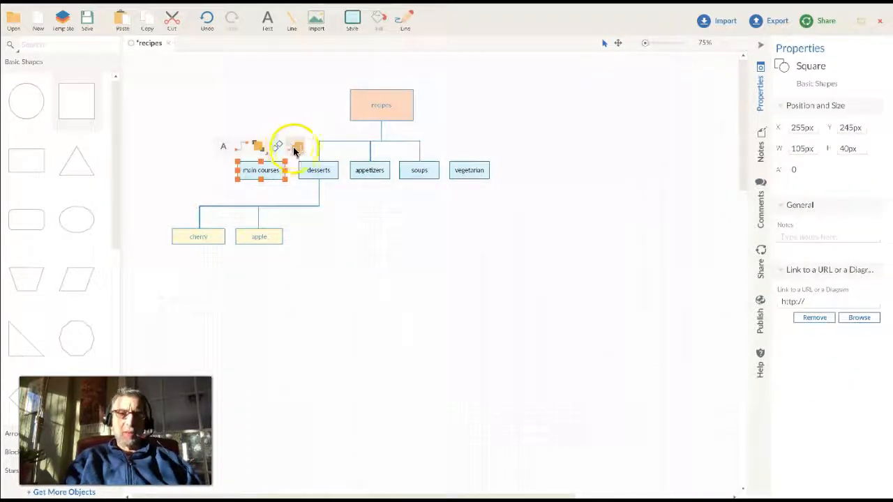
pyautogui.moveTo(298, 149); pyautogui.dragTo(273, 123)
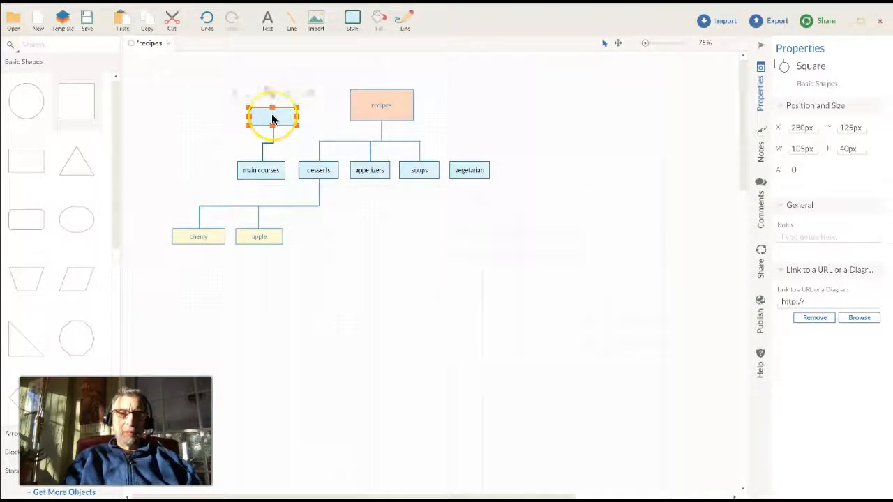
pyautogui.press('Delete')
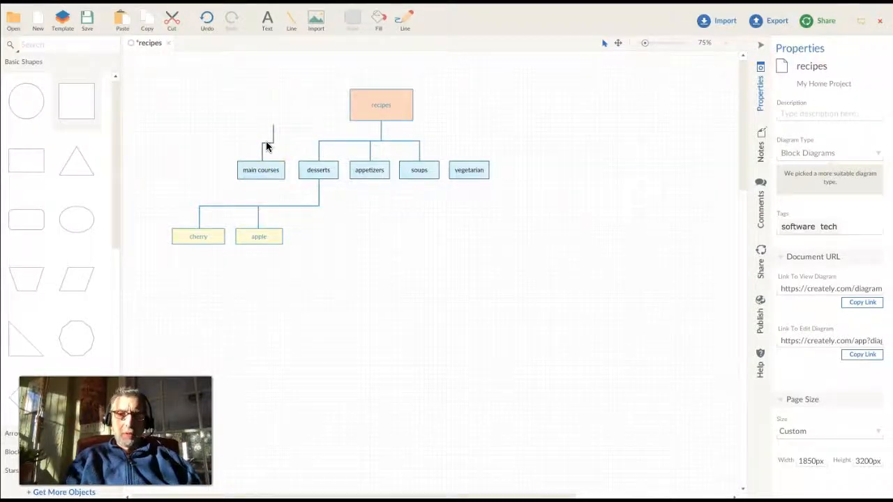
pyautogui.click(267, 146)
pyautogui.press('Delete')
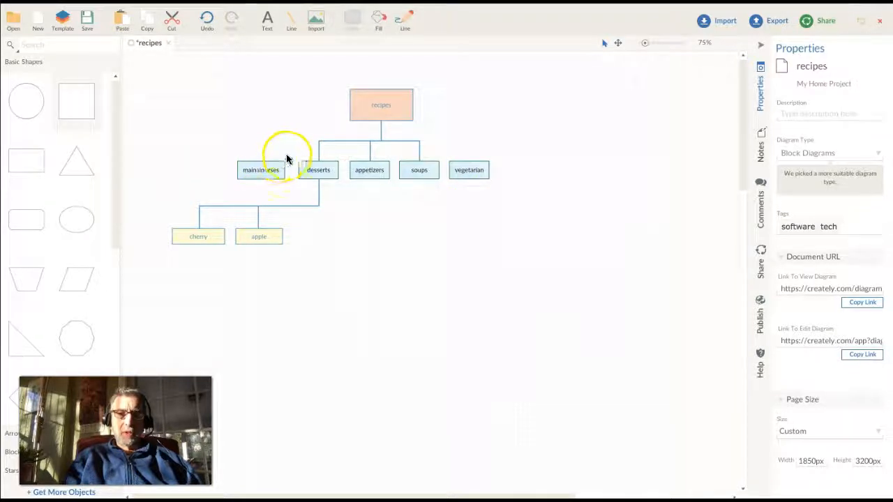
# Step: Draw a connector from the top of the main courses box to the bottom of the recipes box
pyautogui.click(264, 168)
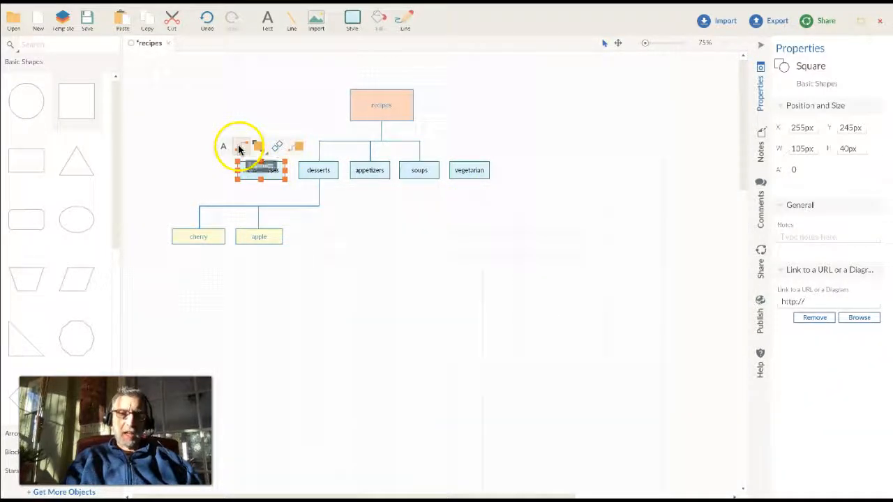
pyautogui.click(239, 150)
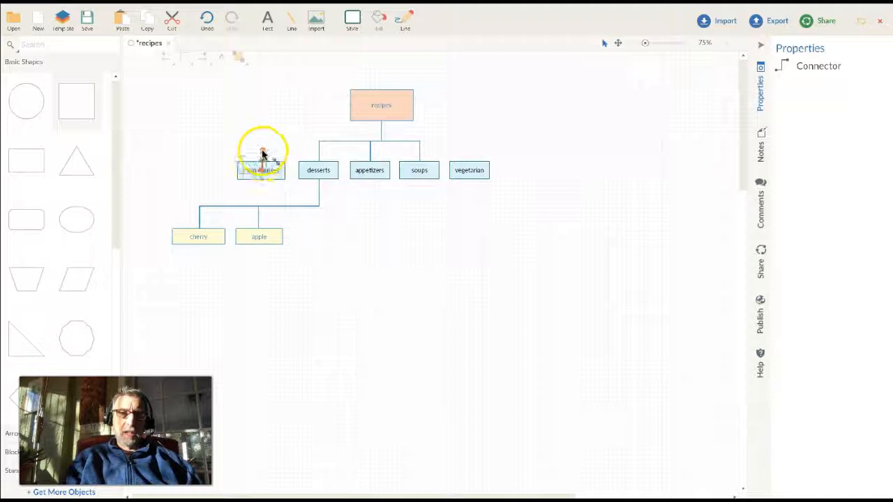
pyautogui.moveTo(261, 164); pyautogui.dragTo(382, 124)
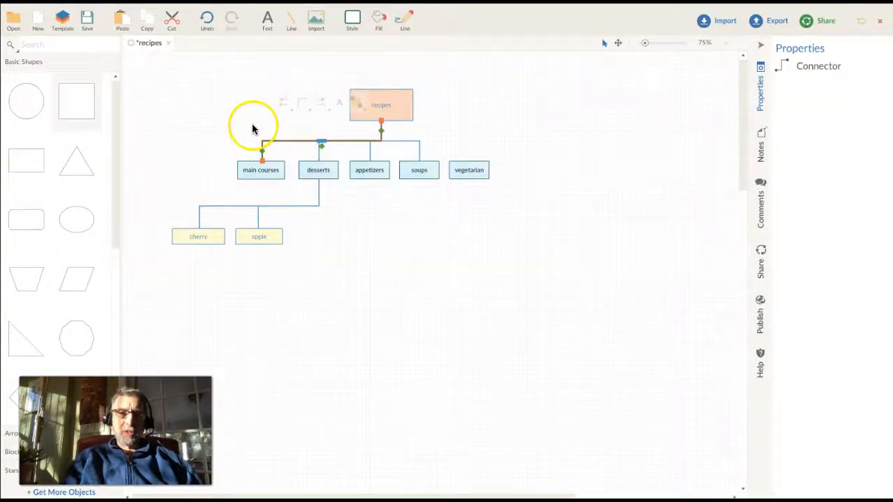
pyautogui.click(253, 128)
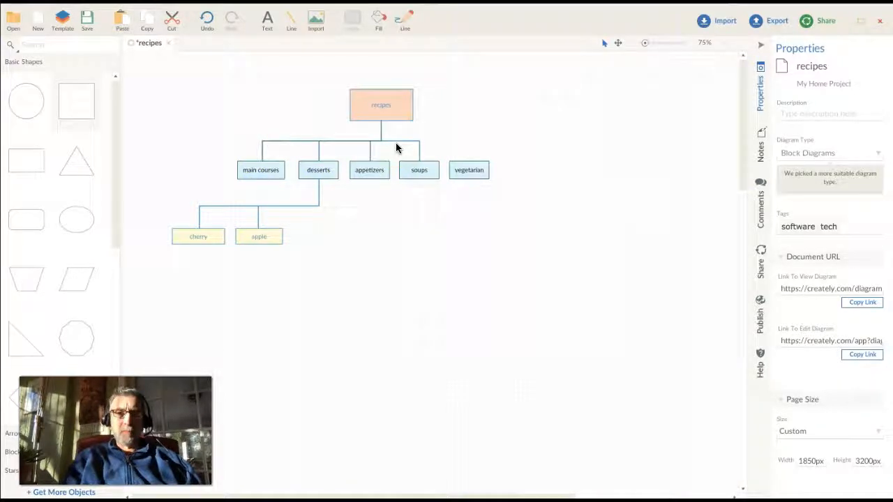
# Step: Draw a connector from the top of the vegetarian box to the bottom of the recipes box
pyautogui.click(466, 169)
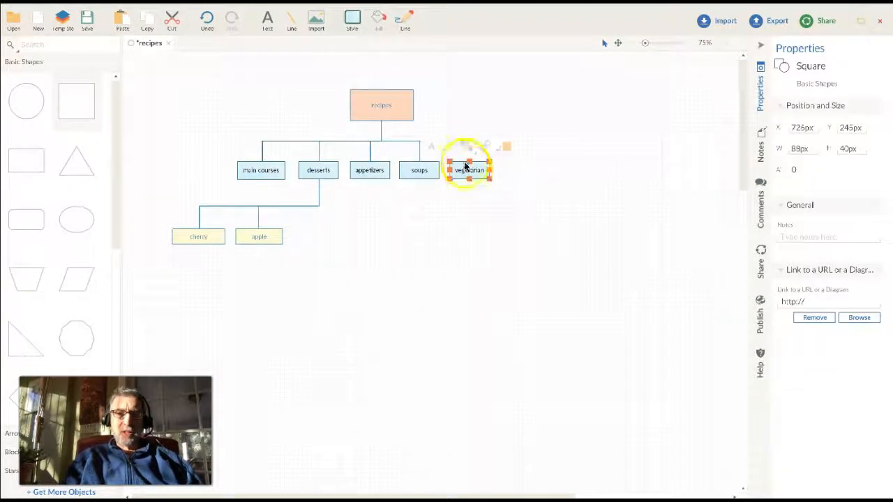
pyautogui.moveTo(448, 150); pyautogui.dragTo(383, 124)
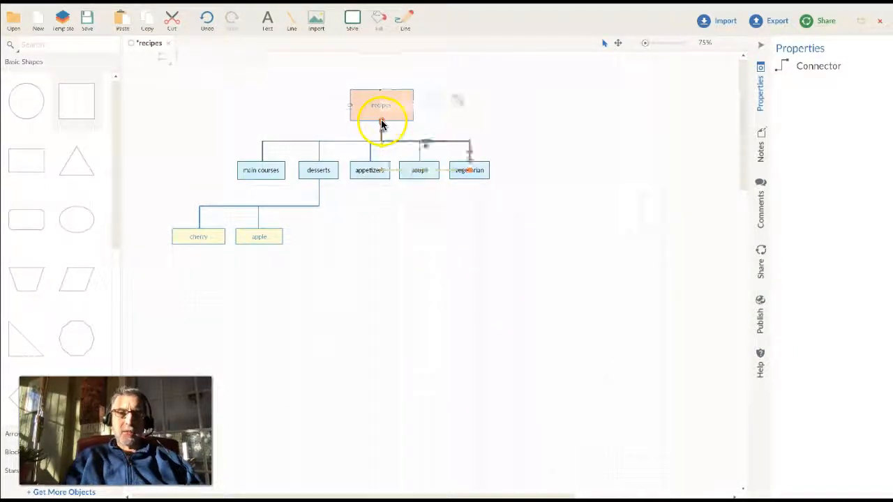
pyautogui.click(512, 116)
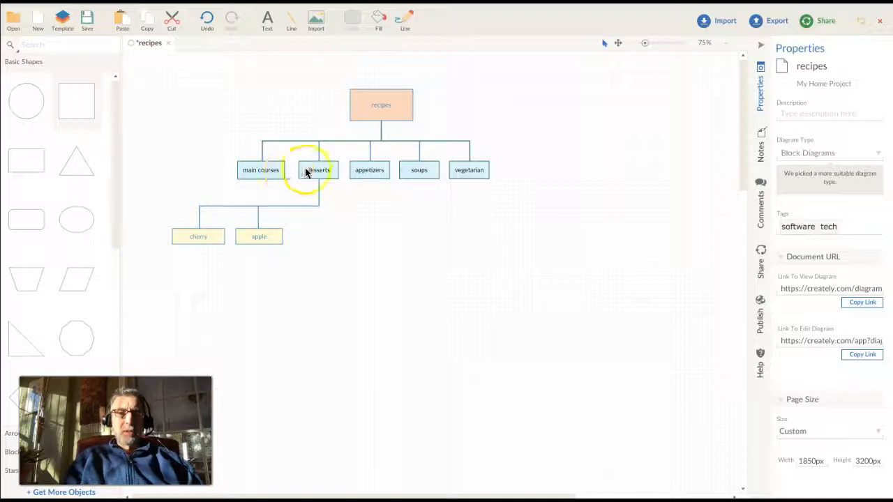
# Step: Rename the apple box to "pies" and the cherry box to "cakes"
pyautogui.click(259, 238)
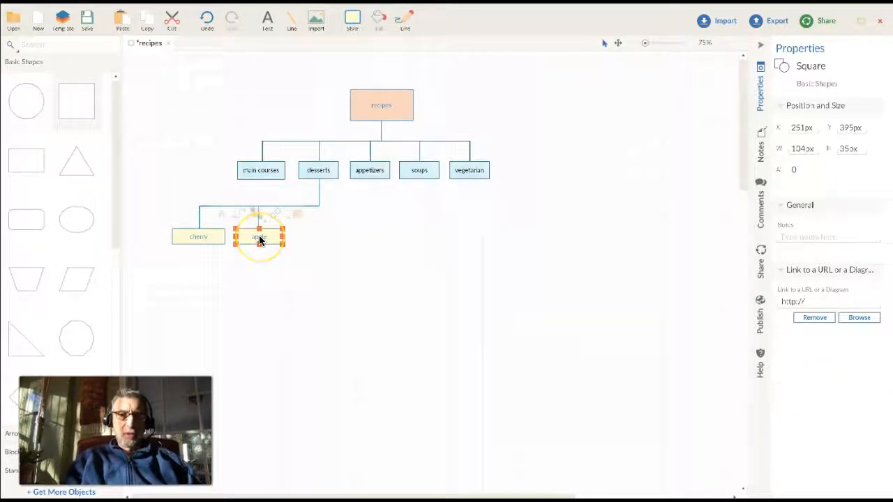
pyautogui.doubleClick(259, 238)
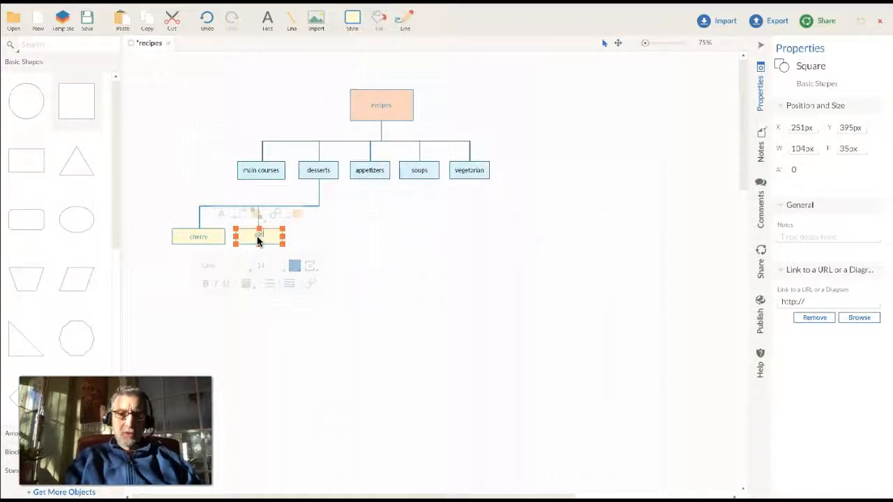
pyautogui.doubleClick(203, 236)
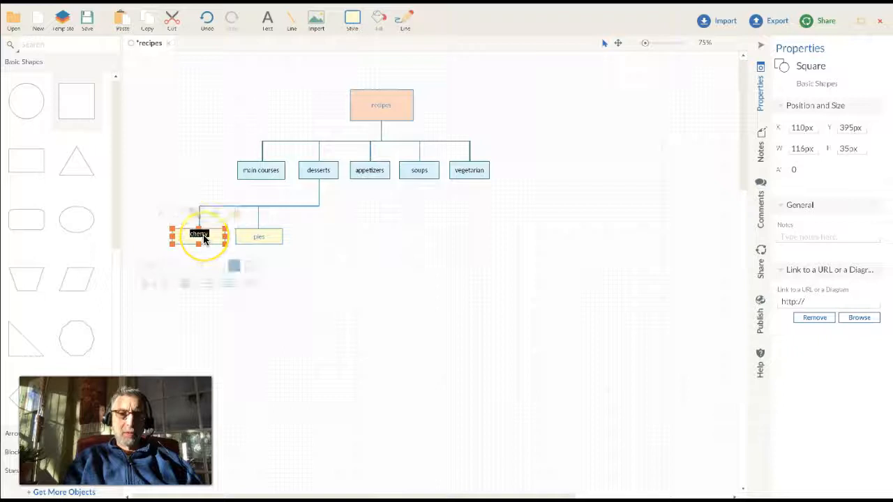
pyautogui.click(303, 263)
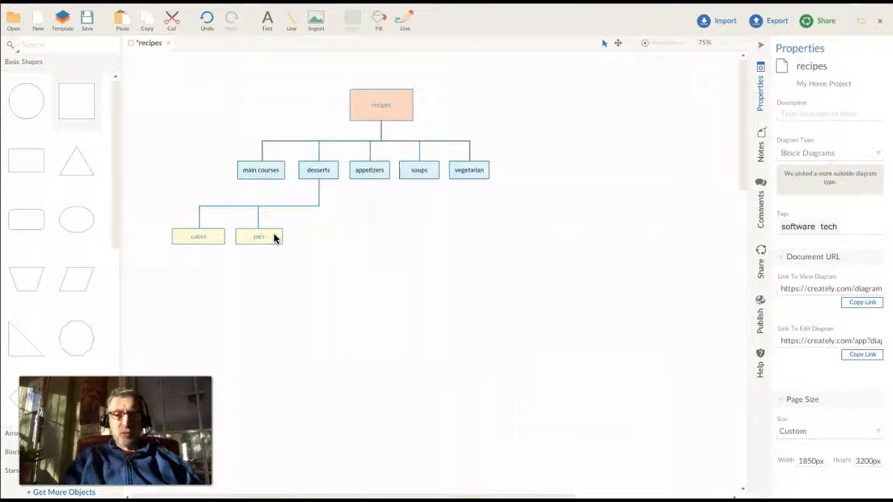
# Step: Create a connected box below desserts at about X 435 px, Y 390 px and label it "cookies"
pyautogui.doubleClick(274, 238)
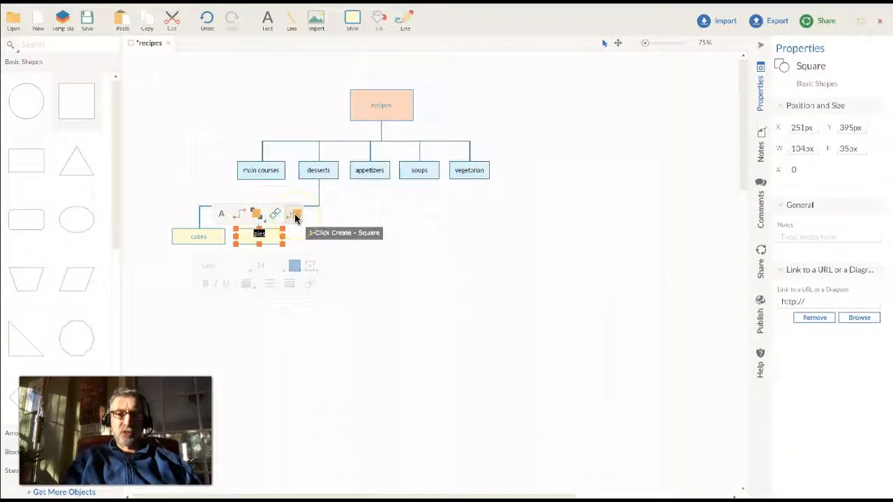
pyautogui.click(319, 171)
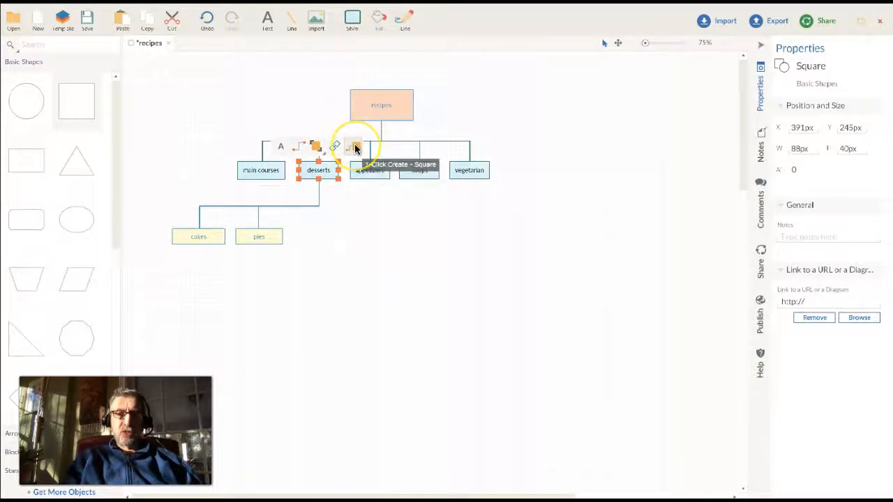
pyautogui.moveTo(354, 144); pyautogui.dragTo(339, 237)
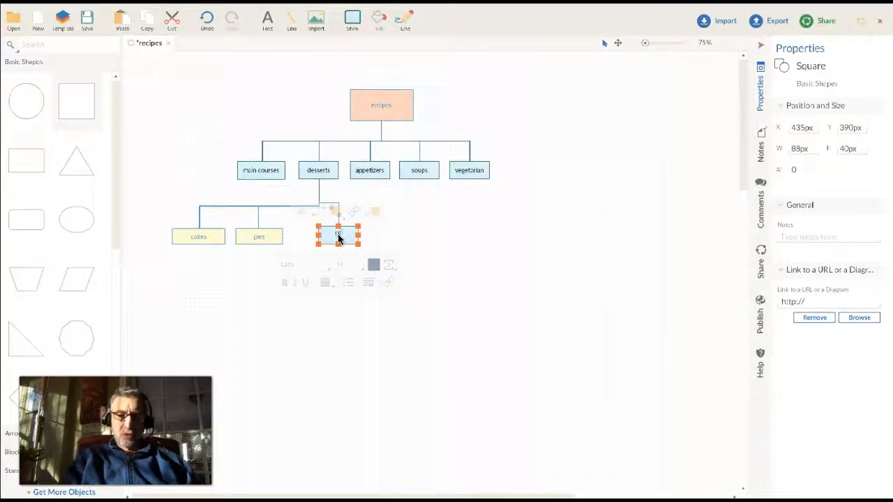
pyautogui.click(397, 247)
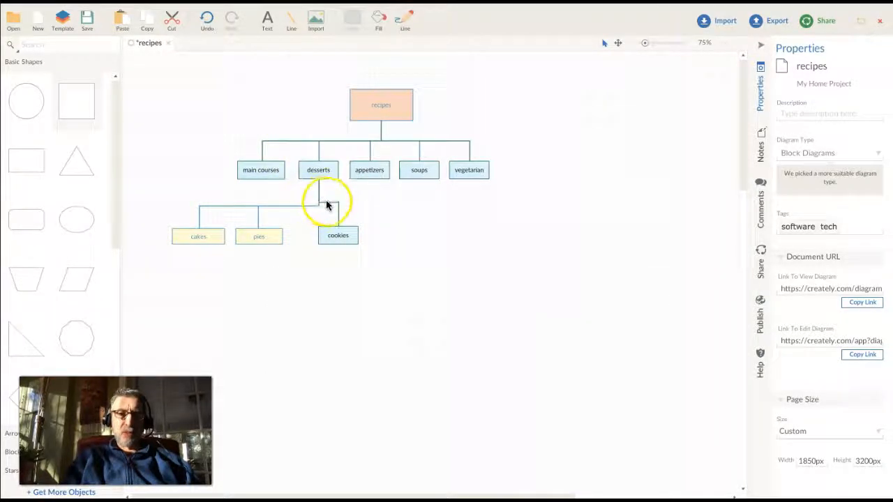
# Step: Align the horizontal segment of the cookies connector with the line that links cakes and pies to desserts
pyautogui.click(326, 200)
pyautogui.moveTo(329, 203); pyautogui.dragTo(329, 205)
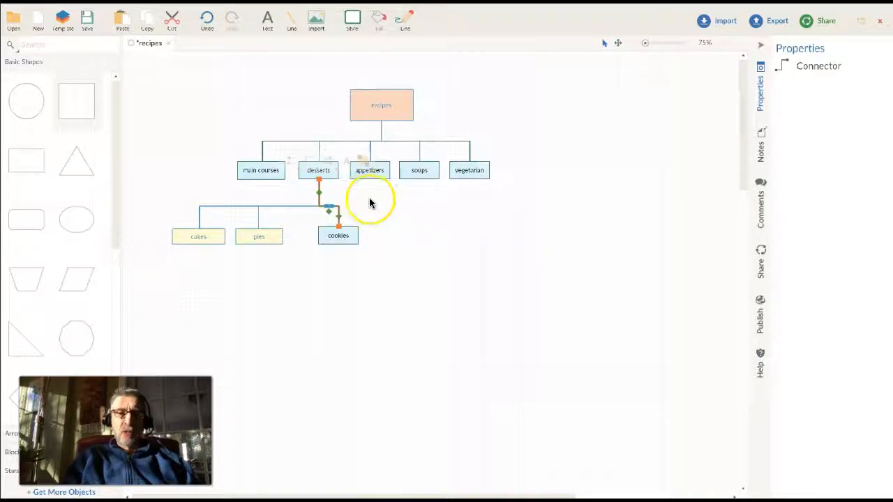
pyautogui.click(370, 202)
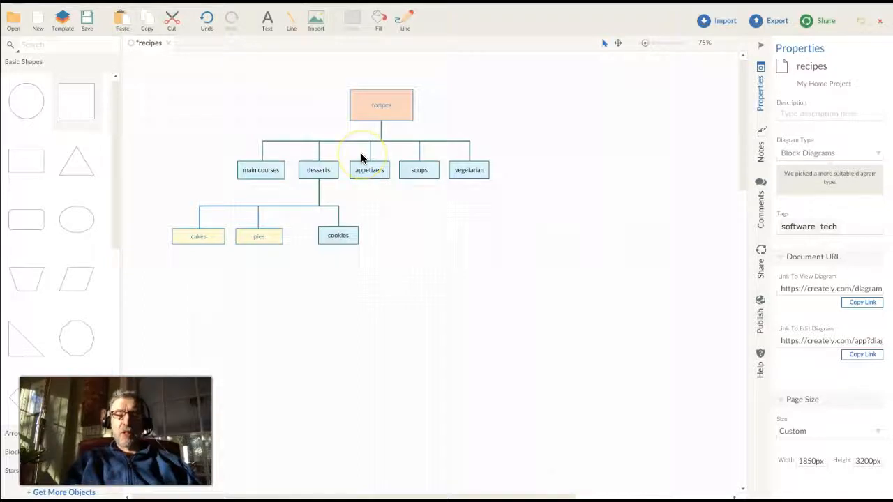
# Step: Change the cookies box's fill to a pale yellow like the cakes and pies boxes
pyautogui.click(265, 236)
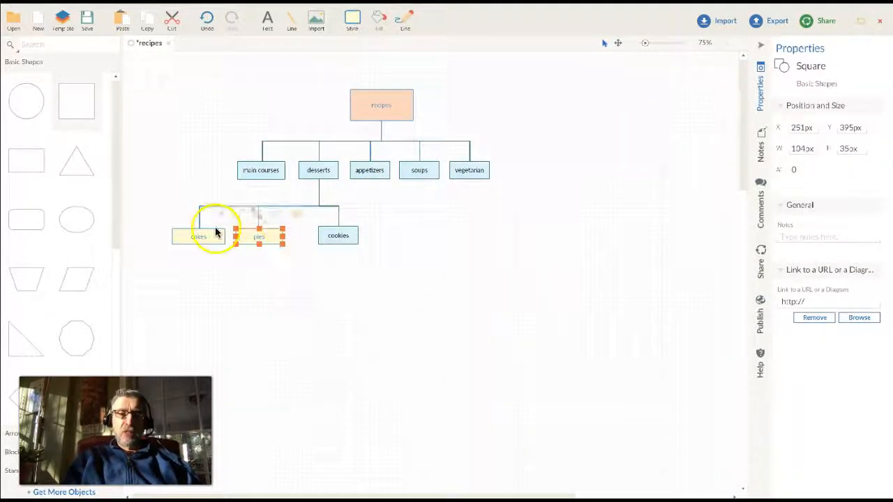
pyautogui.click(332, 234)
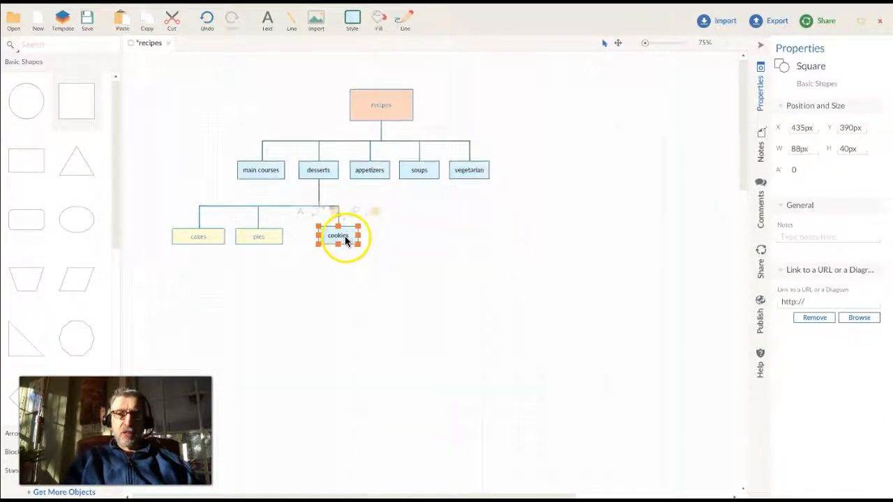
pyautogui.click(379, 24)
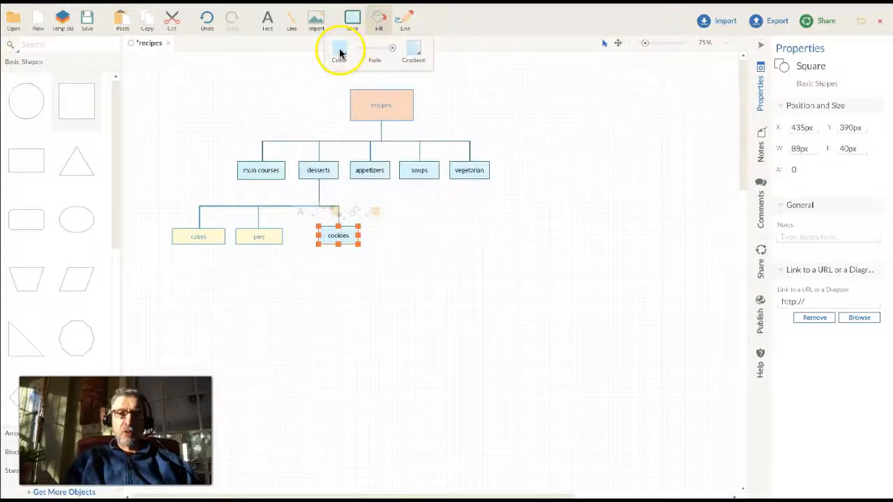
pyautogui.click(340, 50)
pyautogui.click(372, 104)
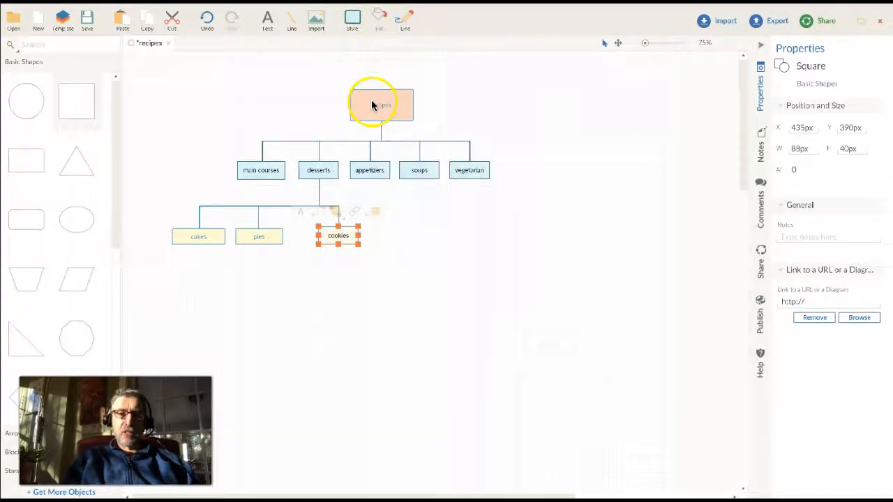
pyautogui.click(377, 254)
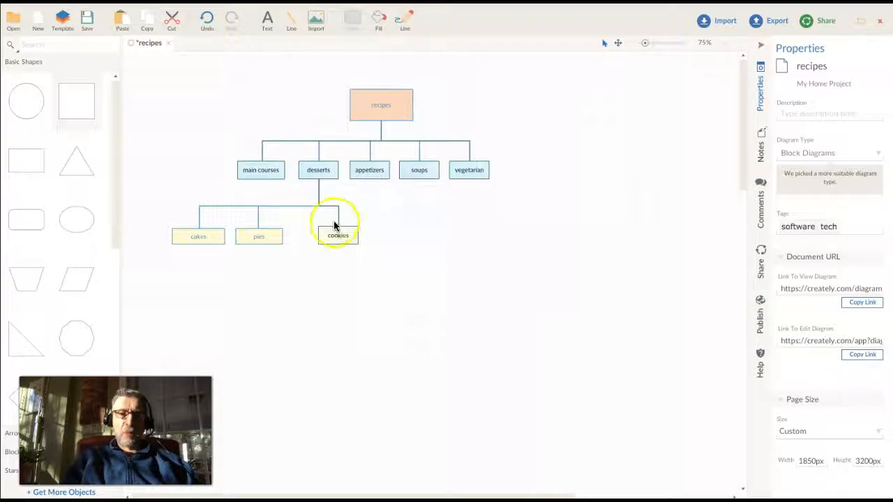
# Step: Move the cookies box closer to the pies box and level it with that row
pyautogui.moveTo(319, 235)
pyautogui.mouseDown()
pyautogui.moveTo(302, 236)
pyautogui.moveTo(315, 225)
pyautogui.moveTo(314, 235)
pyautogui.mouseUp()
pyautogui.click(374, 215)
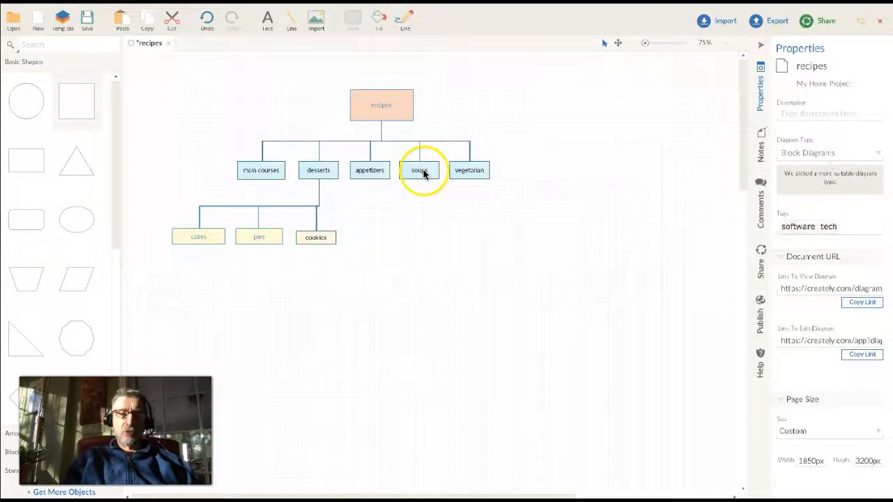
pyautogui.click(422, 174)
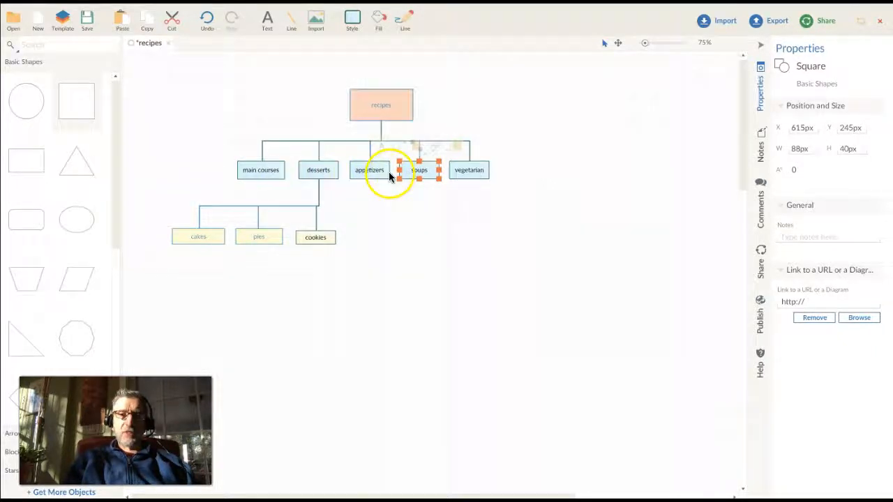
pyautogui.click(416, 203)
pyautogui.click(421, 174)
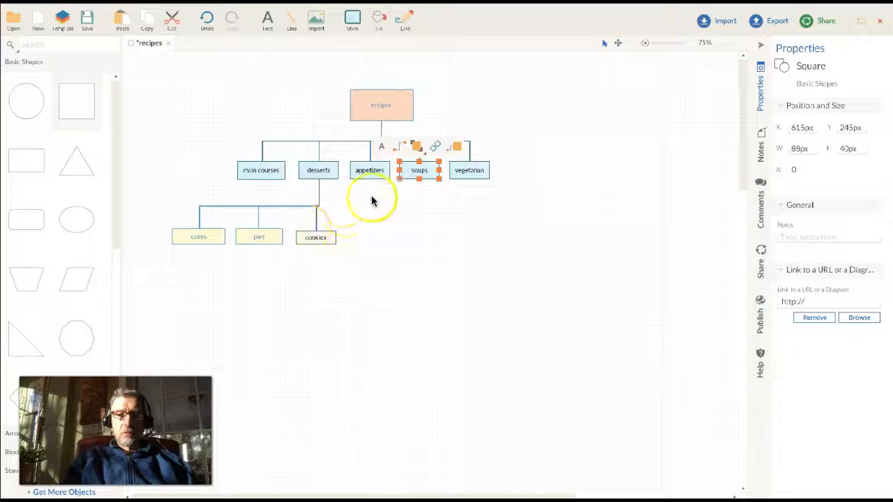
# Step: Place a copy of the pies box below soups at about X 605 px, Y 370 px and label it "cold"
pyautogui.click(254, 239)
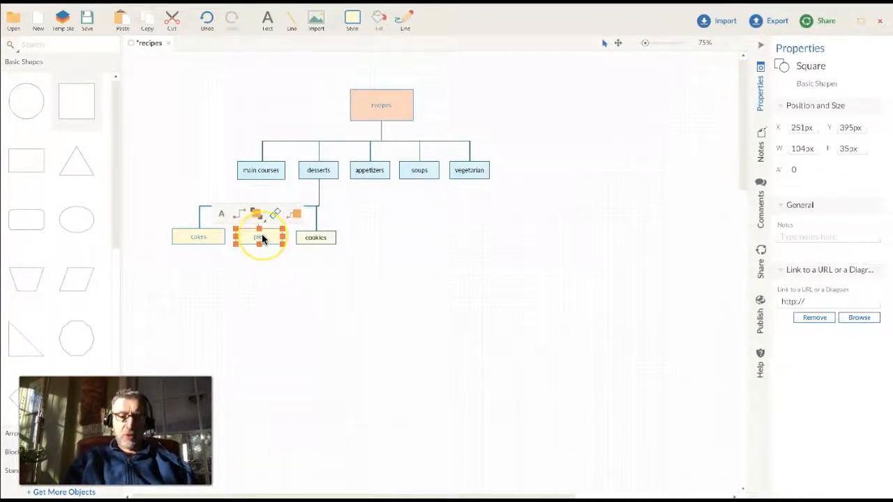
pyautogui.click(425, 229)
pyautogui.click(258, 238)
pyautogui.moveTo(273, 253); pyautogui.dragTo(419, 231)
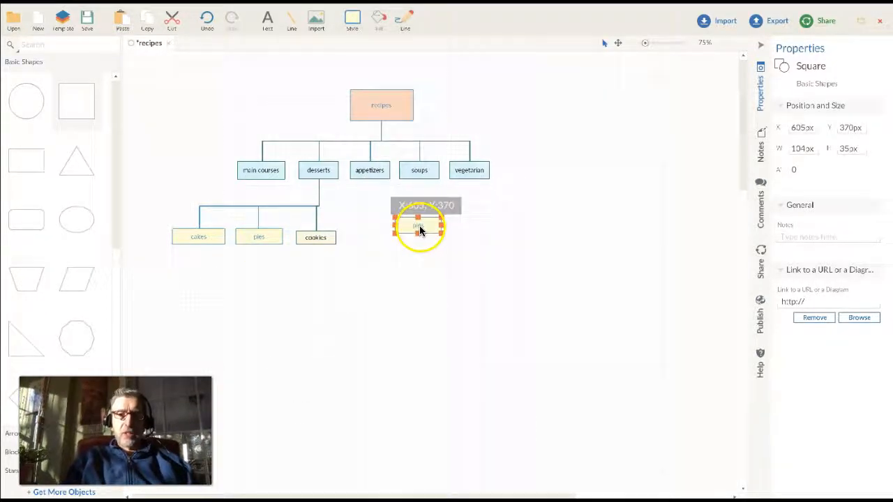
pyautogui.doubleClick(419, 231)
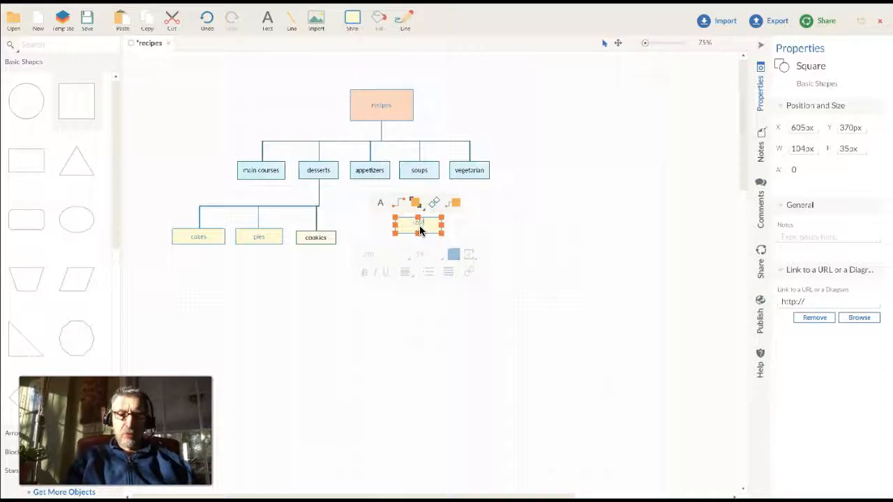
pyautogui.click(471, 233)
# Step: Duplicate the cold box just beneath it at about X 610 px, Y 435 px and label the copy "hot"
pyautogui.click(424, 233)
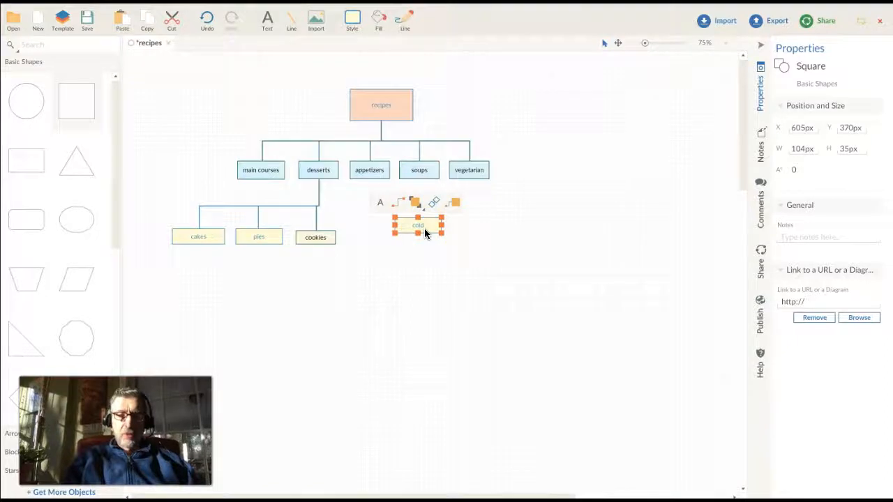
pyautogui.hotkey('ctrl', 'c')
pyautogui.hotkey('ctrl', 'v')
pyautogui.moveTo(427, 237); pyautogui.dragTo(414, 255)
pyautogui.doubleClick(415, 254)
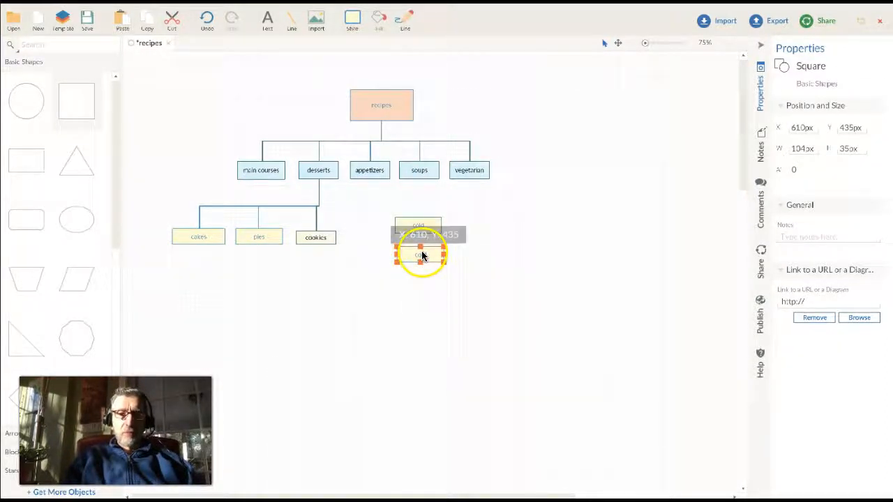
pyautogui.click(482, 259)
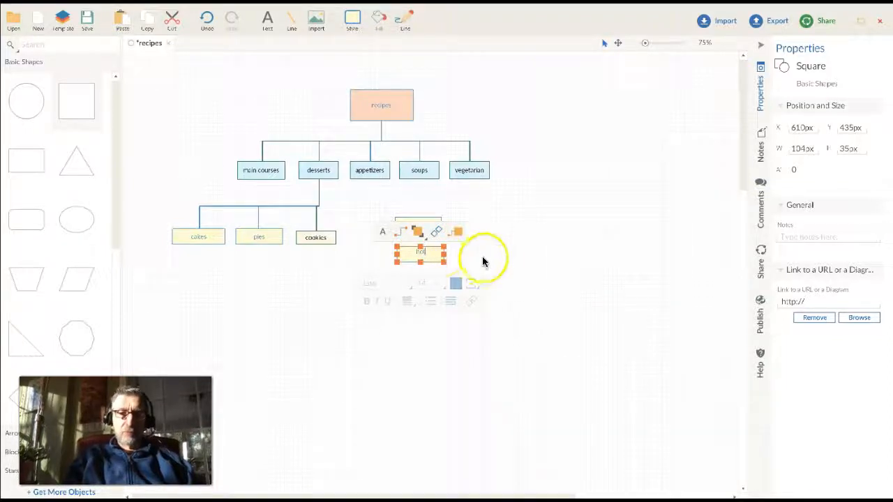
# Step: Duplicate the hot box just beneath it at about X 615 px, Y 495 px and label the copy "chicken"
pyautogui.click(426, 258)
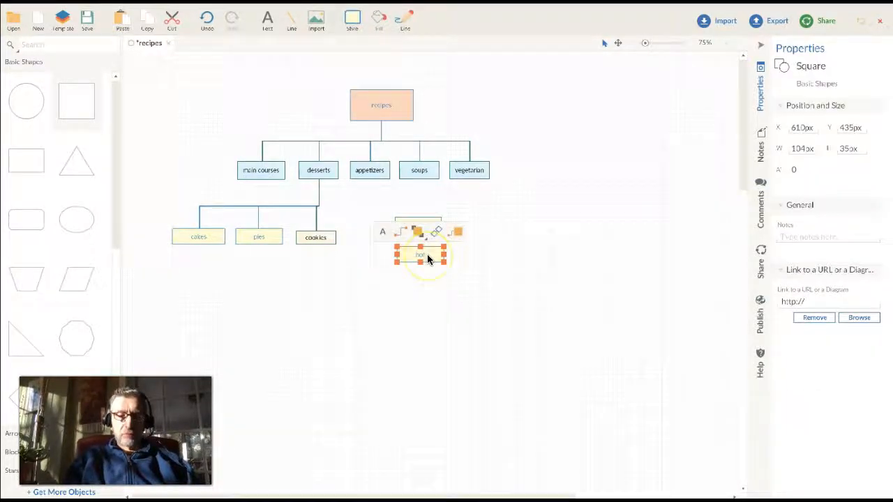
pyautogui.hotkey('ctrl', 'c')
pyautogui.hotkey('ctrl', 'v')
pyautogui.moveTo(428, 271); pyautogui.dragTo(421, 285)
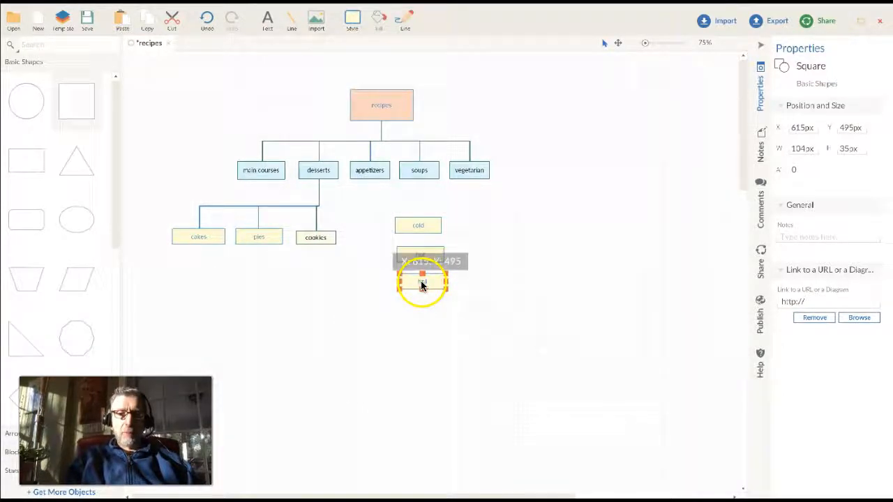
pyautogui.doubleClick(421, 282)
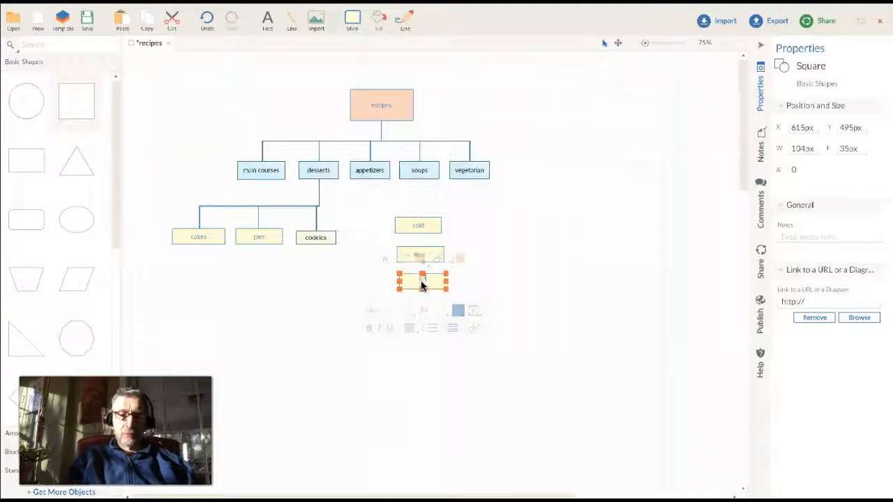
pyautogui.click(423, 281)
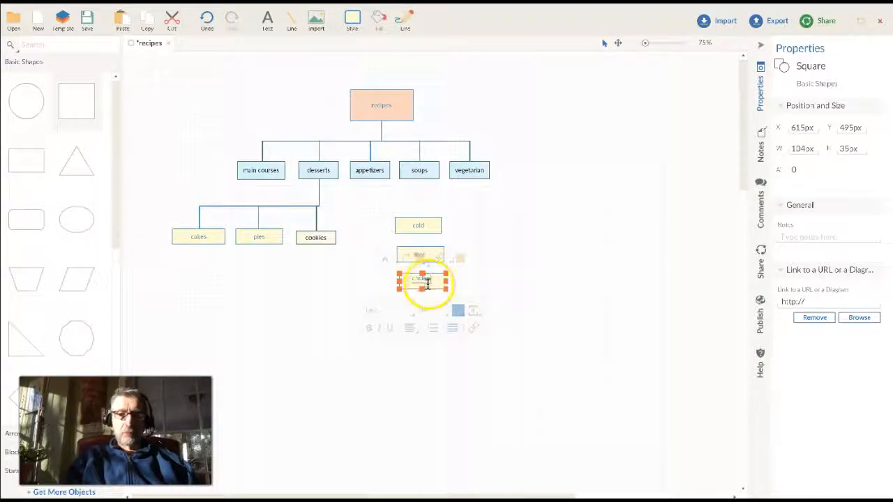
pyautogui.doubleClick(424, 279)
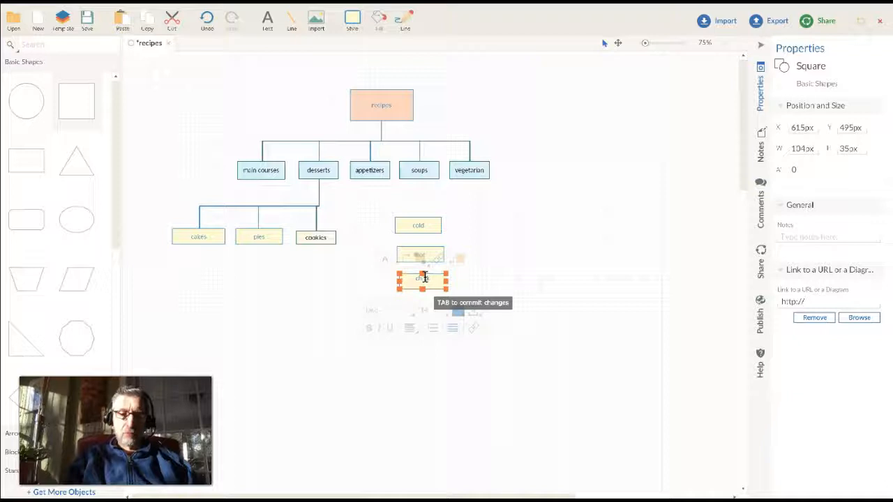
pyautogui.click(489, 277)
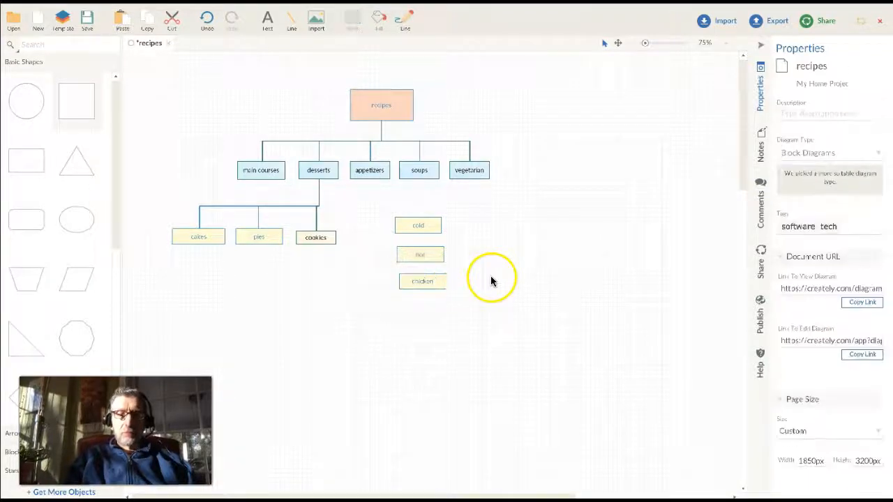
# Step: Duplicate the chicken box just beneath it at about X 620 px, Y 560 px and label the copy "thick"
pyautogui.click(422, 282)
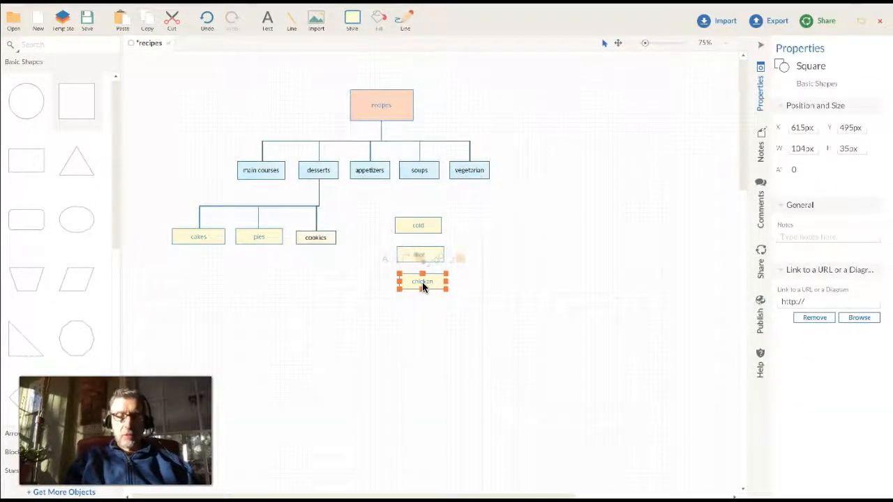
pyautogui.moveTo(422, 282); pyautogui.dragTo(420, 312)
pyautogui.doubleClick(425, 313)
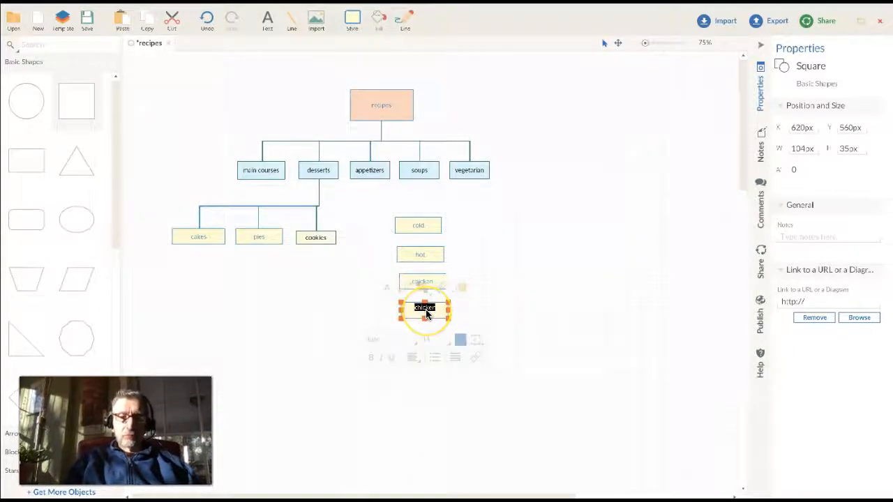
pyautogui.click(545, 286)
# Step: Duplicate the thick box beneath it at about X 620 px, Y 630 px and relabel the copy as the vegetarian soup category
pyautogui.click(432, 317)
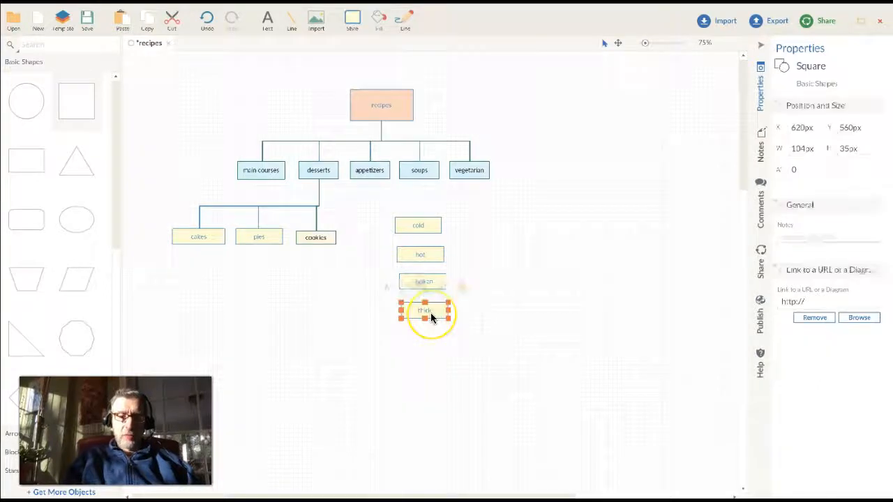
pyautogui.moveTo(431, 316); pyautogui.dragTo(422, 342)
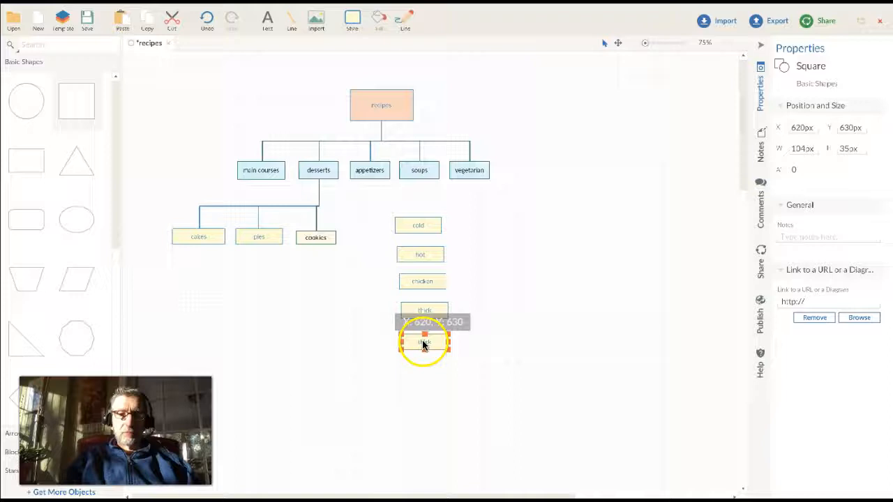
pyautogui.doubleClick(422, 342)
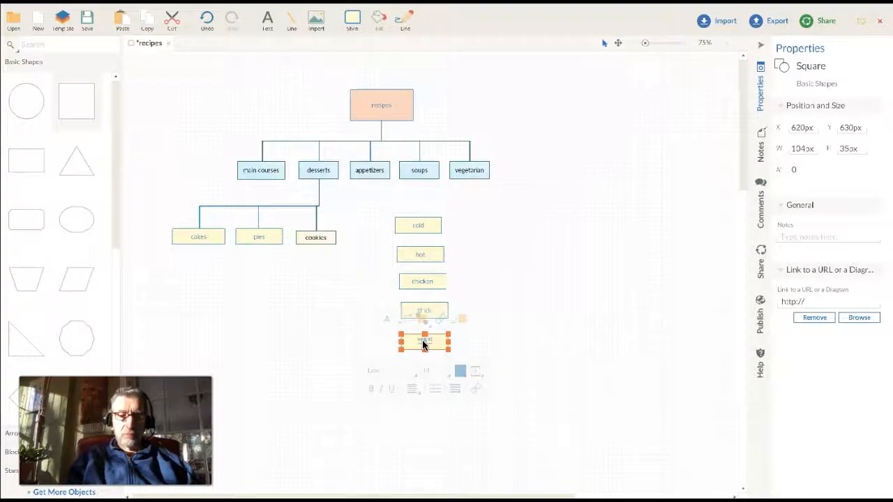
pyautogui.write('vegetarian')
pyautogui.click(507, 323)
# Step: Correct the spelling of the lowest soup box's label to the suggested word "vegetarian"
pyautogui.doubleClick(415, 341)
pyautogui.rightClick(415, 340)
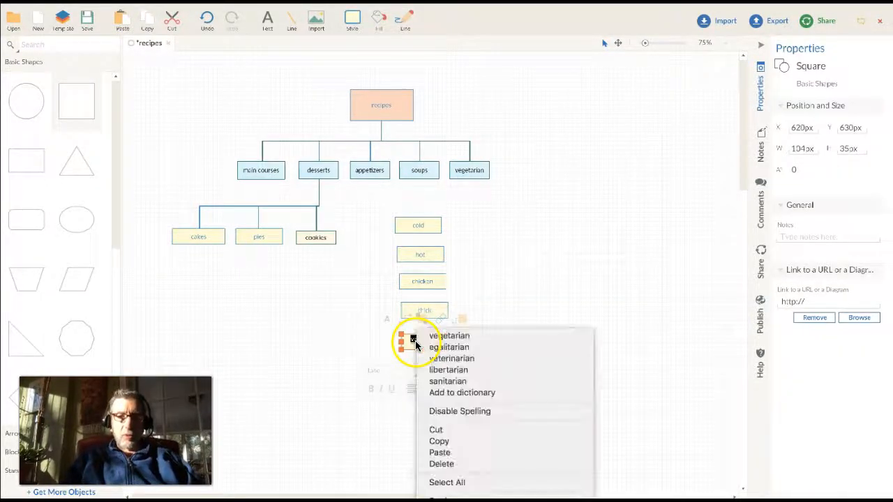
pyautogui.click(451, 335)
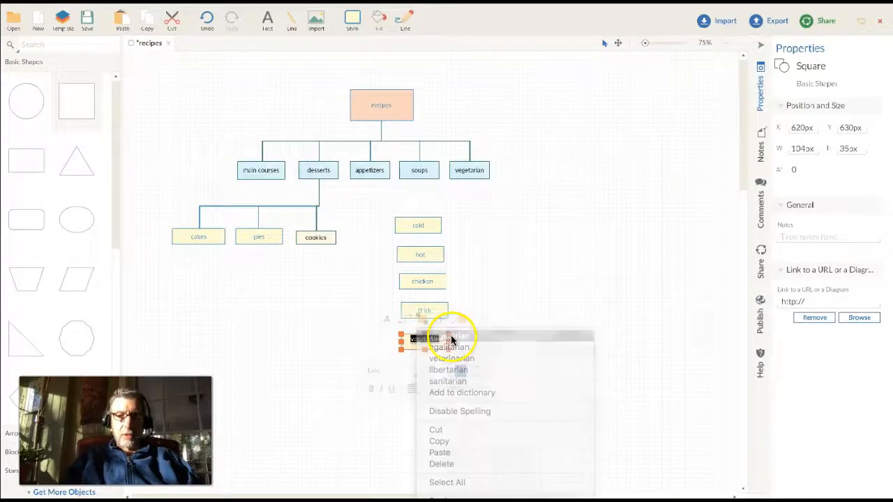
pyautogui.click(538, 284)
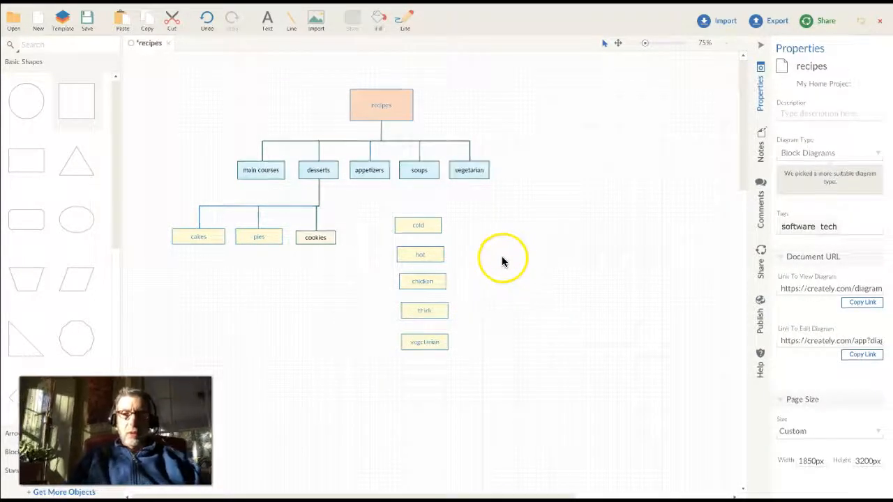
# Step: Connect soups to the cold box and place that box at about X 720 px, Y 375 px
pyautogui.click(420, 173)
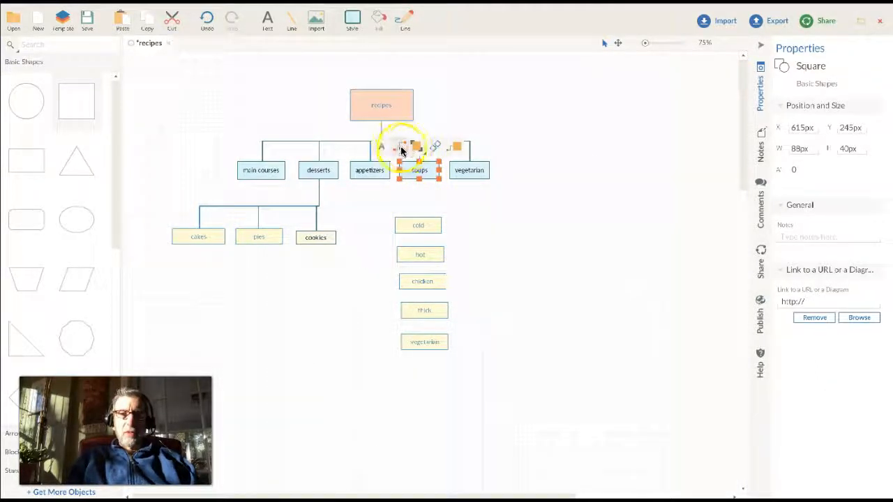
pyautogui.click(399, 148)
pyautogui.moveTo(418, 178); pyautogui.dragTo(473, 226)
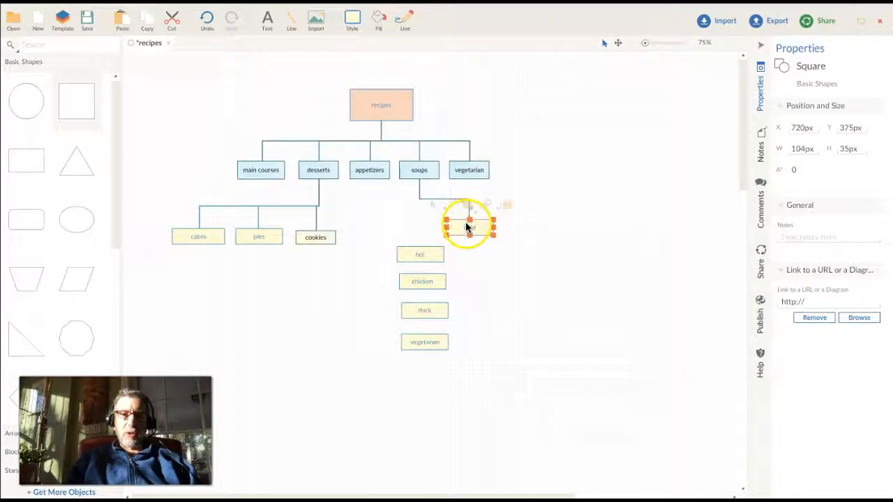
# Step: Draw connectors from soups to each of the stacked hot, chicken, thick and vegetarian boxes
pyautogui.click(419, 175)
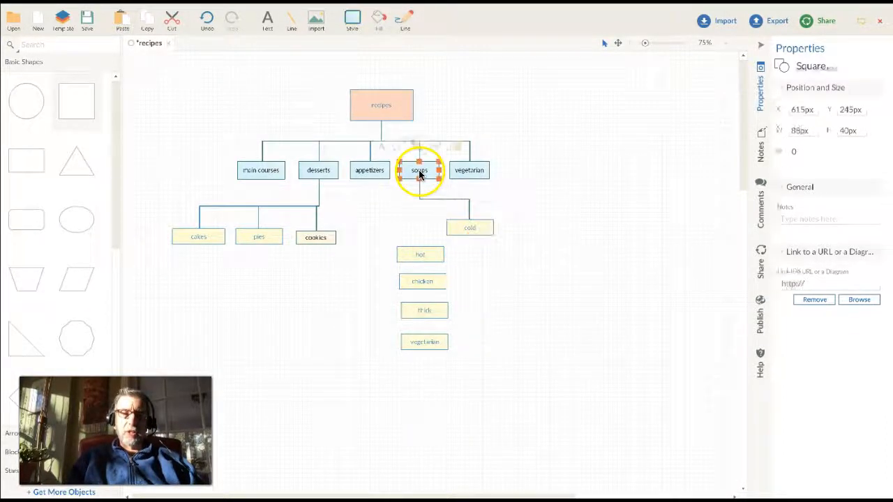
pyautogui.moveTo(395, 153)
pyautogui.mouseDown()
pyautogui.moveTo(424, 189)
pyautogui.moveTo(419, 250)
pyautogui.mouseUp()
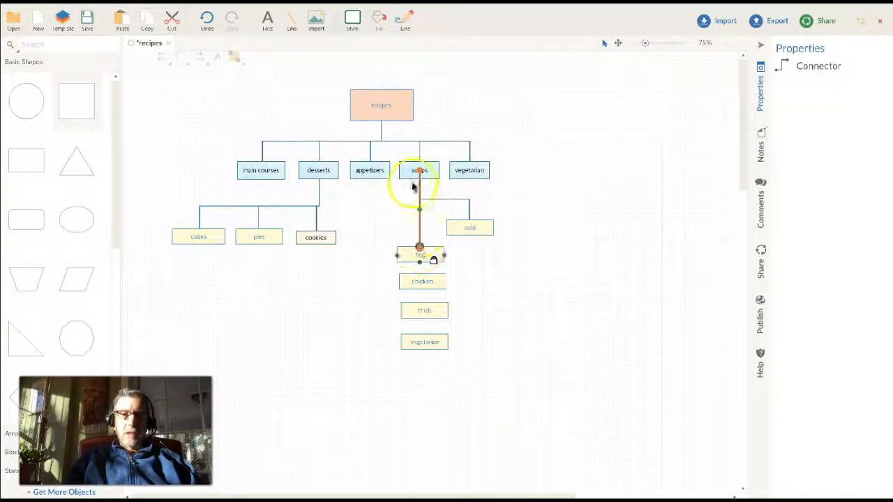
pyautogui.click(410, 169)
pyautogui.moveTo(396, 152); pyautogui.dragTo(424, 279)
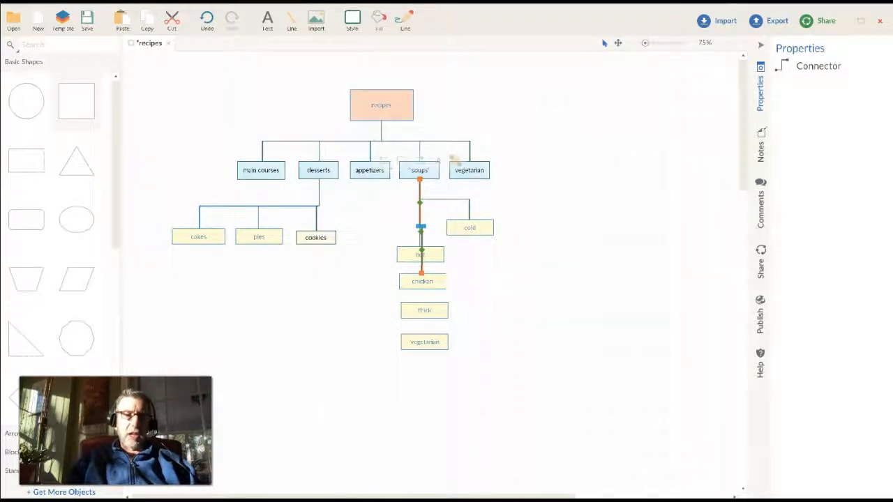
pyautogui.click(377, 266)
pyautogui.click(420, 170)
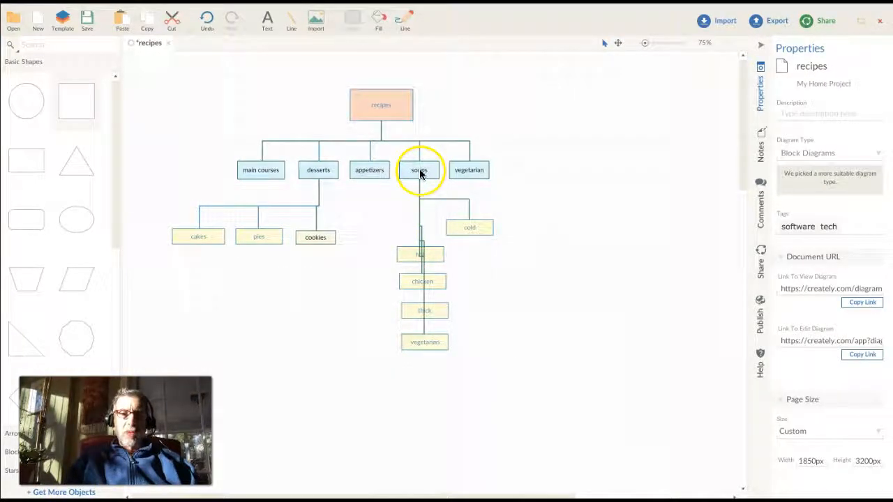
# Step: Reattach the ends of the vegetarian, thick and chicken connectors from the tops to the left sides of their boxes
pyautogui.click(421, 215)
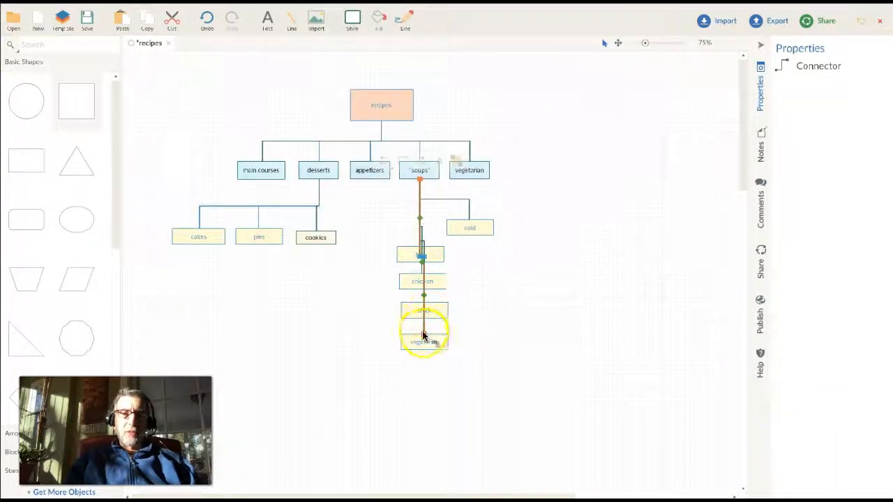
pyautogui.moveTo(424, 337); pyautogui.dragTo(401, 343)
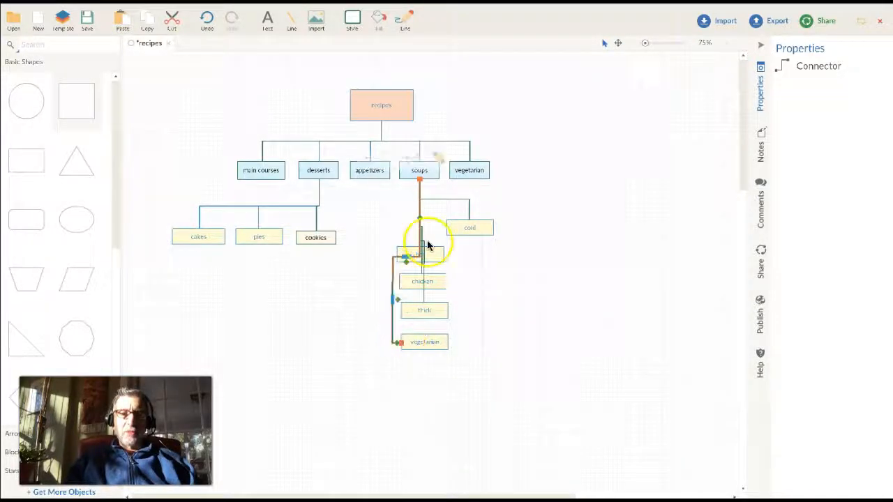
pyautogui.click(423, 296)
pyautogui.moveTo(424, 305); pyautogui.dragTo(401, 316)
pyautogui.click(418, 264)
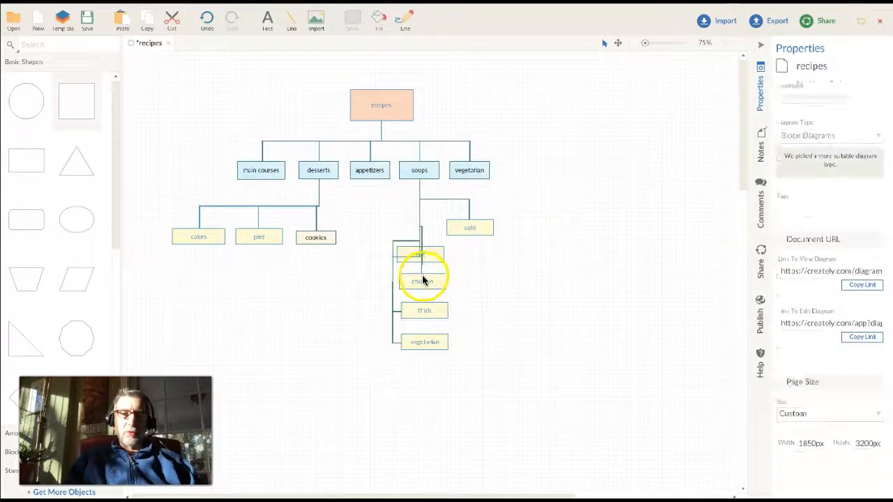
pyautogui.click(422, 272)
pyautogui.moveTo(422, 274); pyautogui.dragTo(397, 282)
pyautogui.click(419, 245)
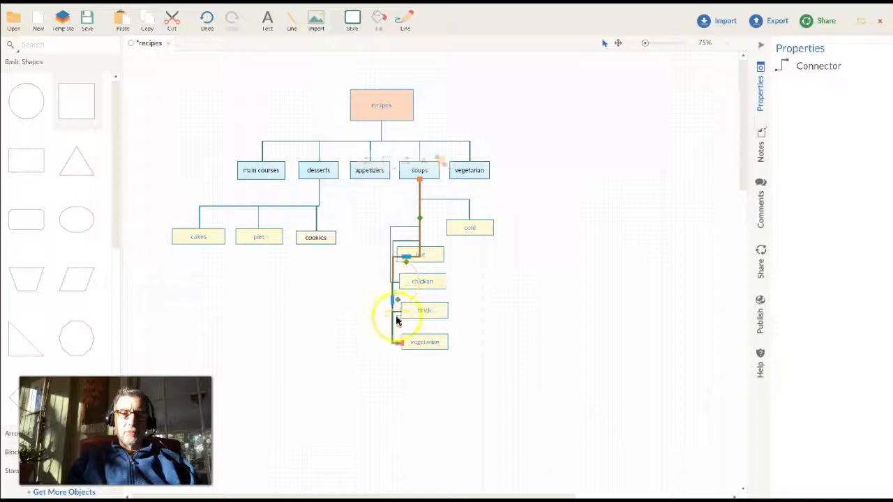
pyautogui.click(413, 227)
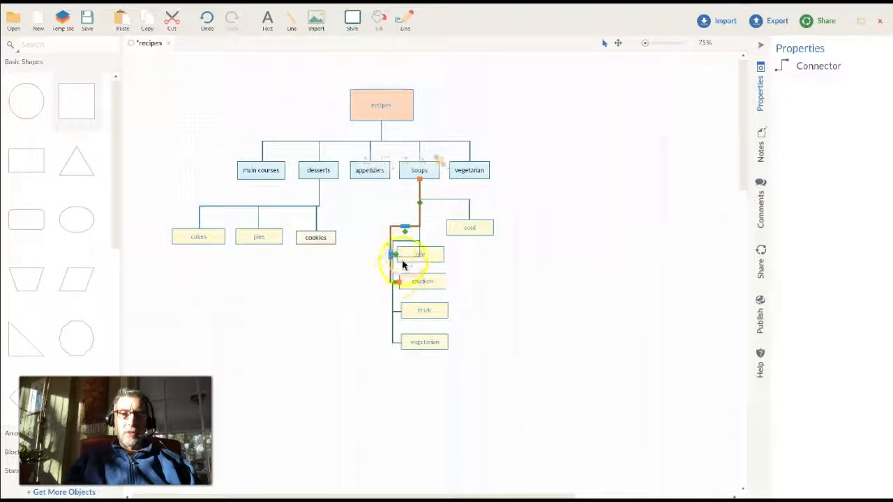
pyautogui.click(410, 252)
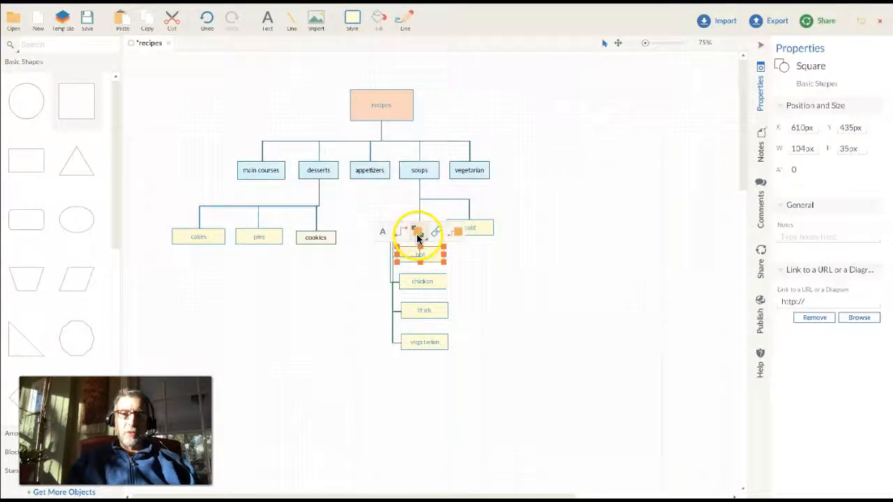
pyautogui.click(479, 269)
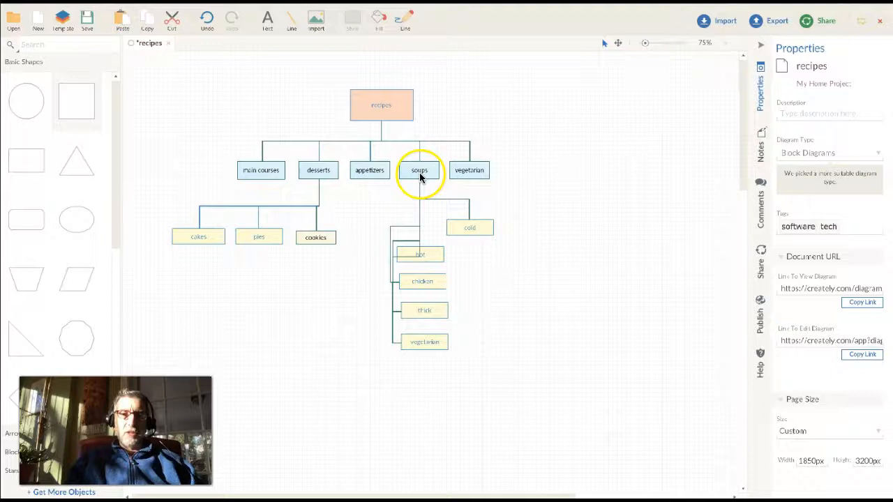
# Step: Move the cold box to the top of the soup stack, above the hot box, at X 615 px, Y 370 px
pyautogui.click(421, 176)
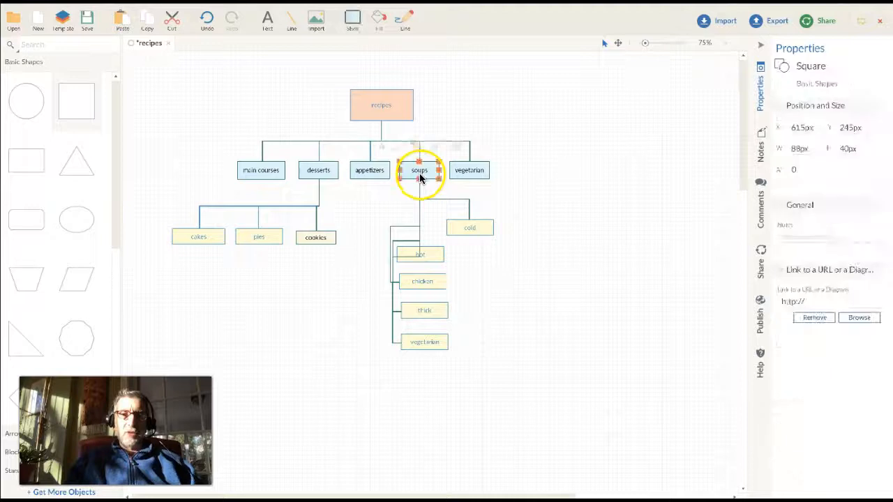
pyautogui.click(468, 217)
pyautogui.moveTo(470, 220); pyautogui.dragTo(419, 227)
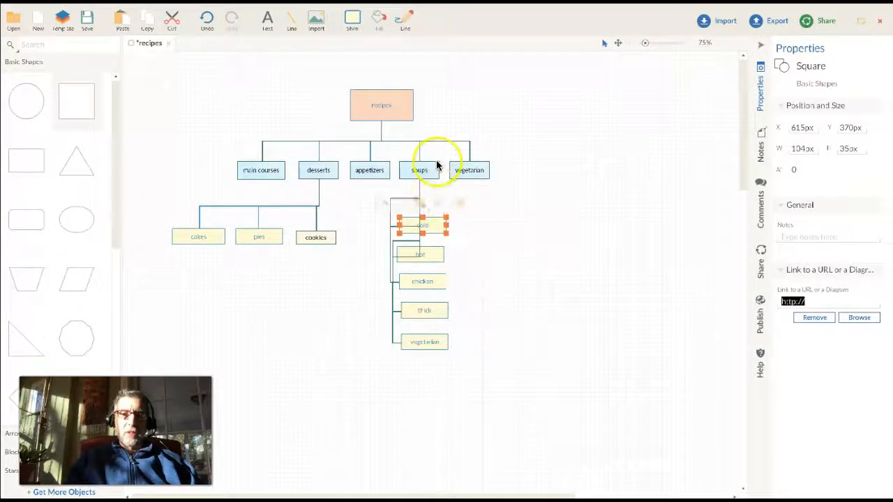
# Step: Reattach the starts of the connectors running to the soup boxes from the bottom of the soups box to its left side
pyautogui.click(418, 167)
pyautogui.moveTo(412, 182)
pyautogui.mouseDown()
pyautogui.moveTo(393, 174)
pyautogui.moveTo(407, 189)
pyautogui.moveTo(411, 179)
pyautogui.moveTo(399, 176)
pyautogui.mouseUp()
pyautogui.click(419, 190)
pyautogui.click(419, 193)
pyautogui.click(419, 199)
pyautogui.moveTo(420, 183); pyautogui.dragTo(399, 176)
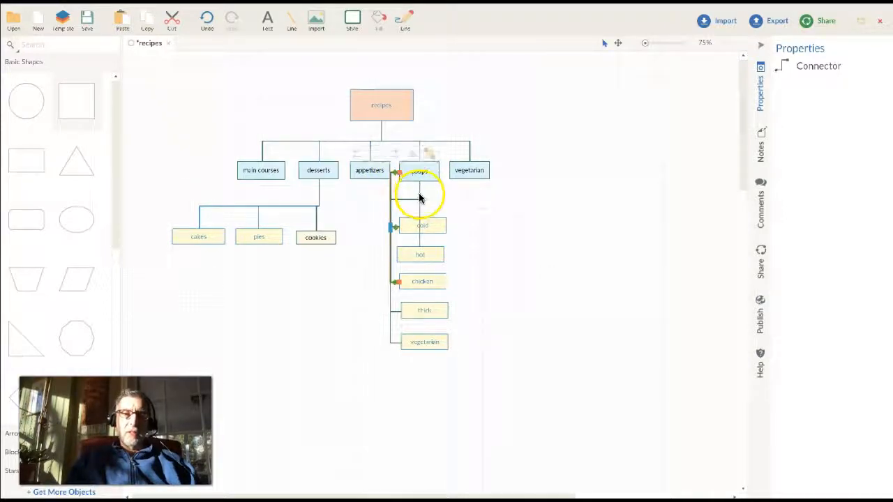
pyautogui.moveTo(419, 183); pyautogui.dragTo(399, 173)
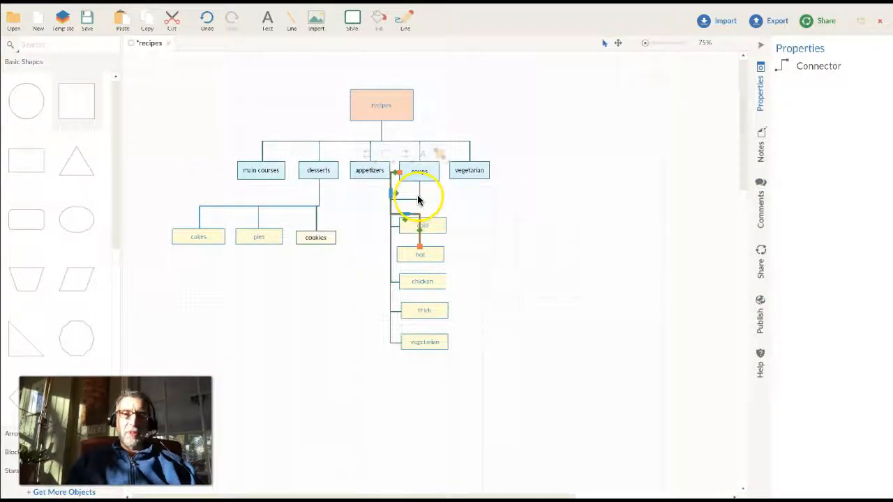
pyautogui.click(419, 186)
pyautogui.click(418, 186)
pyautogui.moveTo(419, 184); pyautogui.dragTo(400, 174)
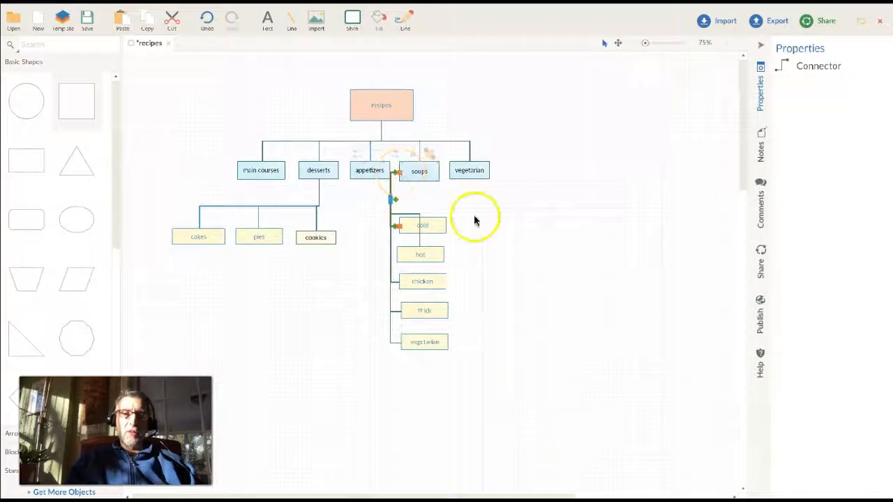
pyautogui.click(474, 220)
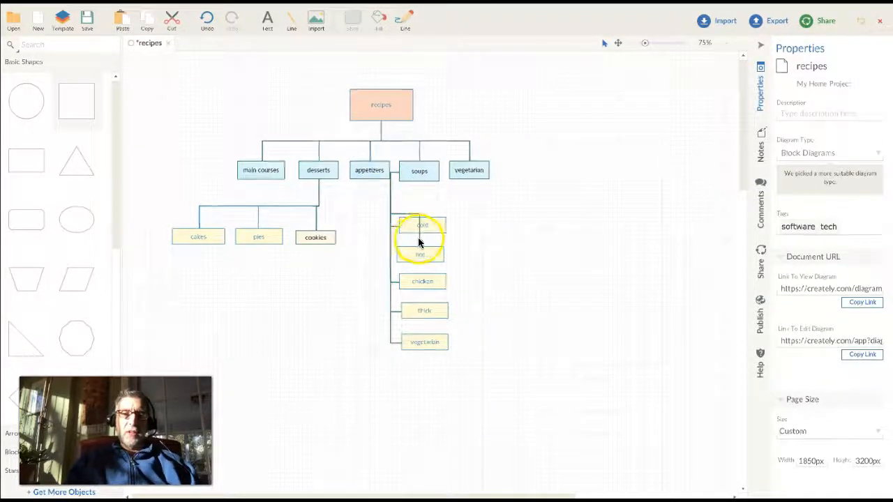
# Step: Reattach the hot connector's end to the left side of its box and shift that box right into line with the cold box
pyautogui.click(418, 242)
pyautogui.moveTo(418, 245); pyautogui.dragTo(393, 256)
pyautogui.click(447, 236)
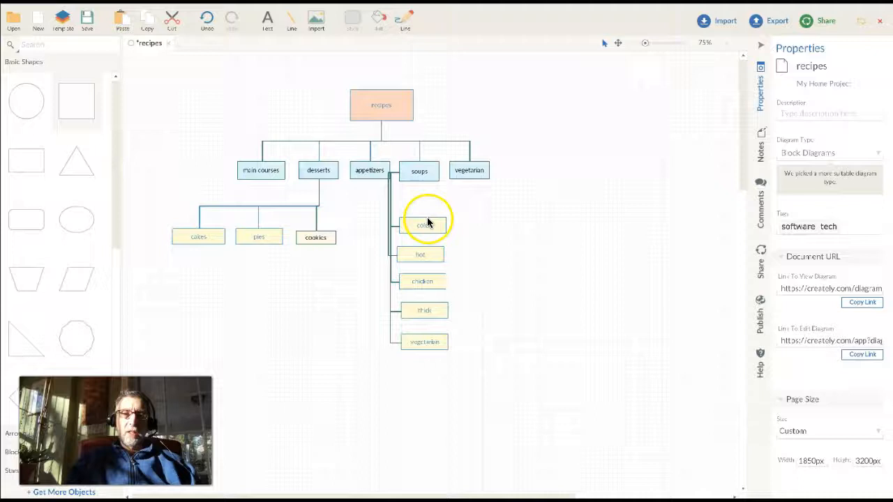
pyautogui.click(389, 207)
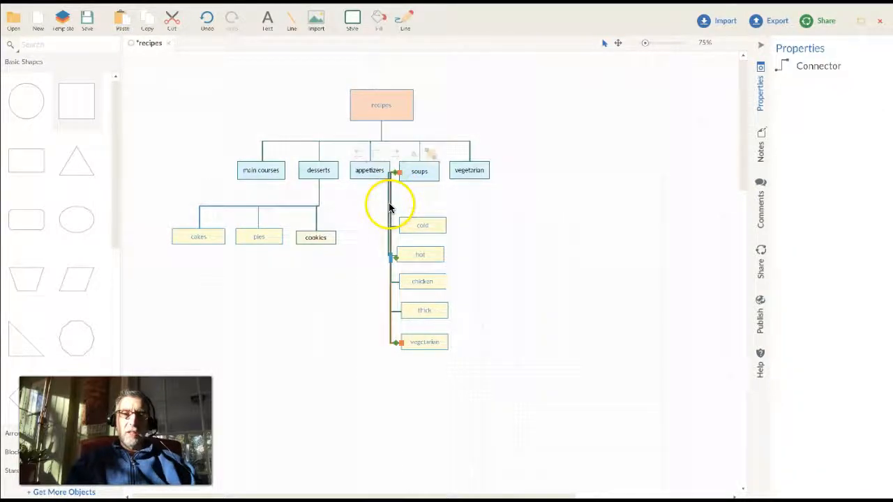
pyautogui.click(416, 257)
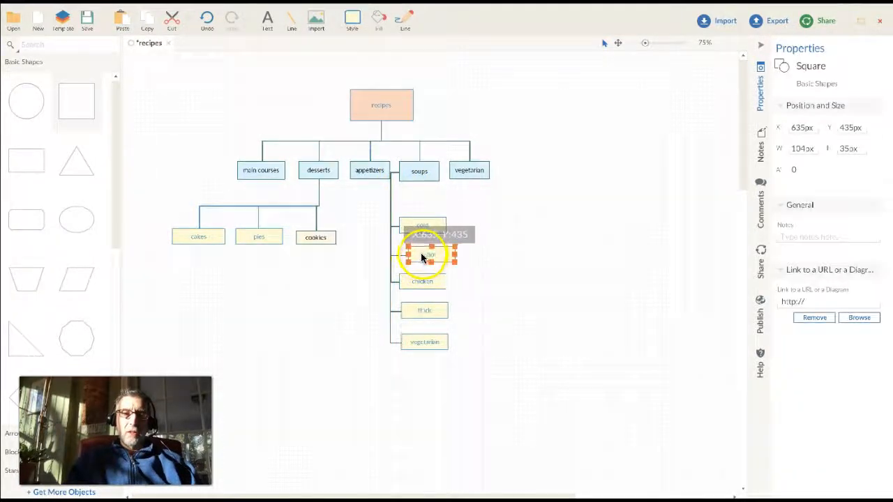
pyautogui.click(466, 220)
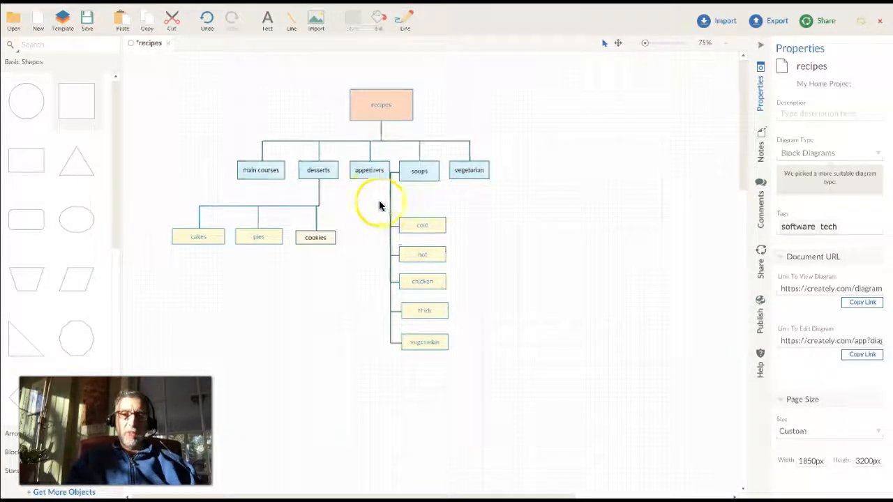
# Step: Move the appetizers box left to X 495 px, keeping it level with its row, to clear the soup connectors
pyautogui.moveTo(369, 174); pyautogui.dragTo(364, 179)
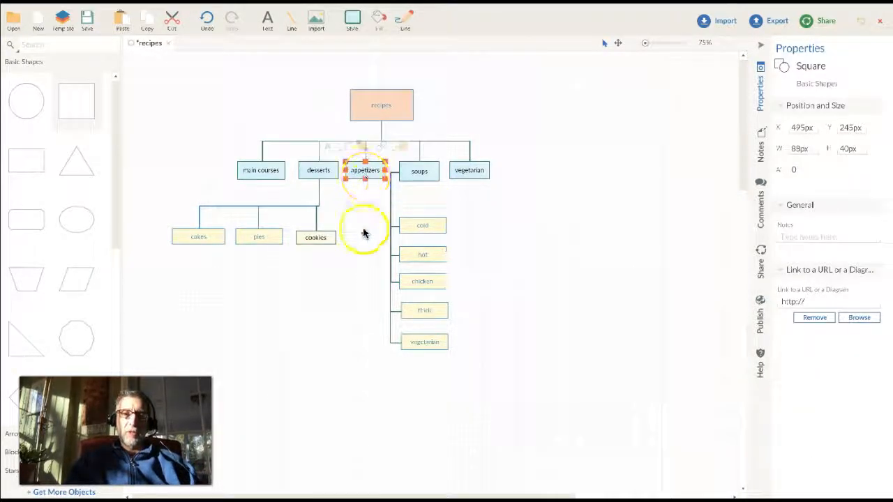
pyautogui.click(391, 221)
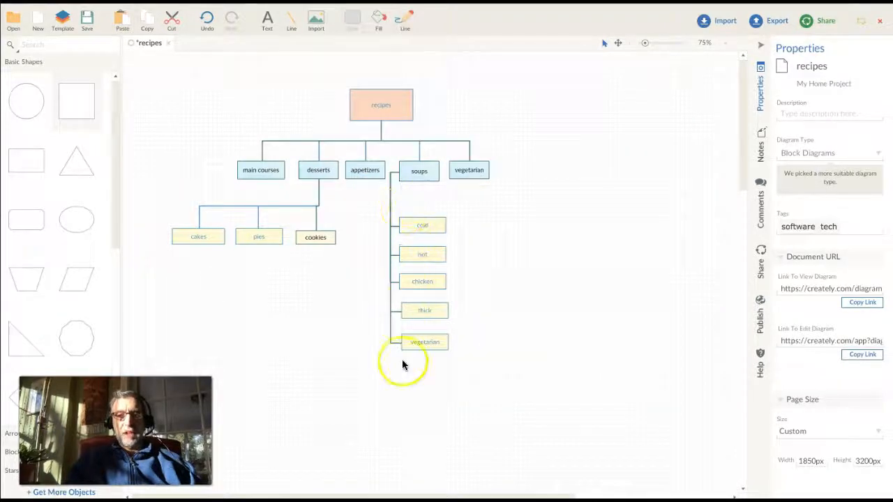
pyautogui.click(417, 228)
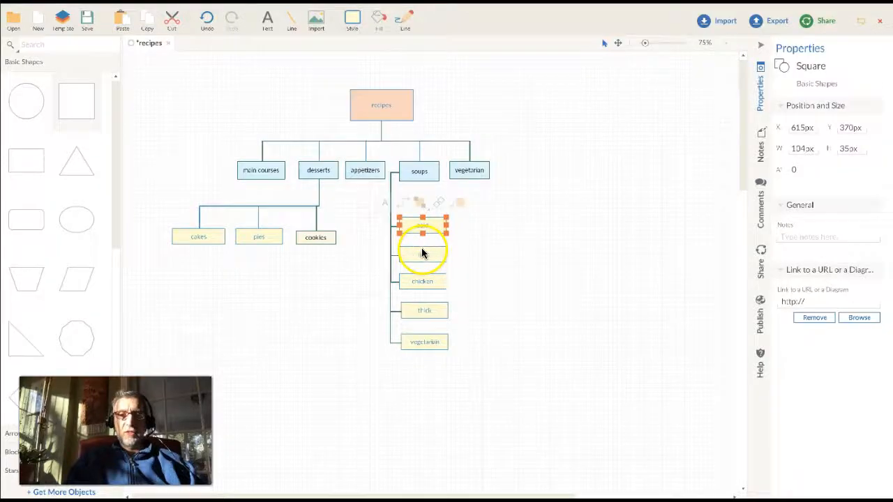
pyautogui.keyDown('shift'); pyautogui.click(423, 255); pyautogui.keyUp('shift')
pyautogui.keyDown('shift'); pyautogui.click(421, 282); pyautogui.keyUp('shift')
pyautogui.keyDown('shift'); pyautogui.click(422, 314); pyautogui.keyUp('shift')
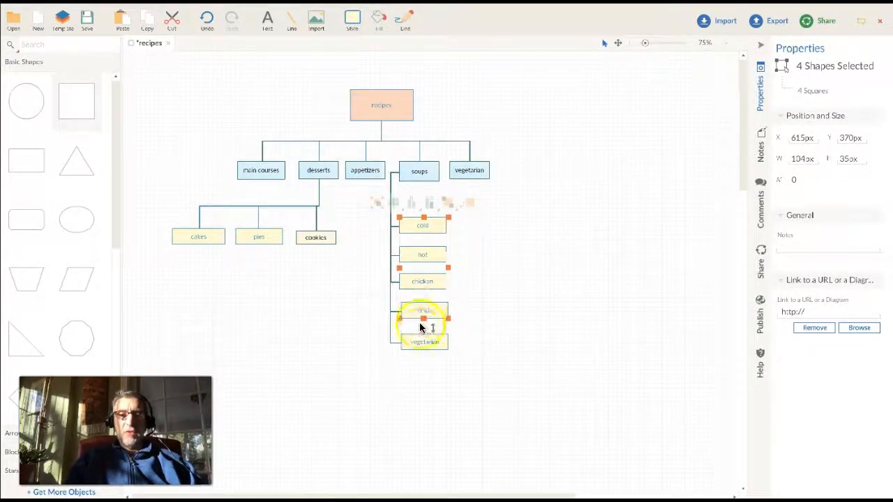
pyautogui.click(420, 329)
pyautogui.click(421, 341)
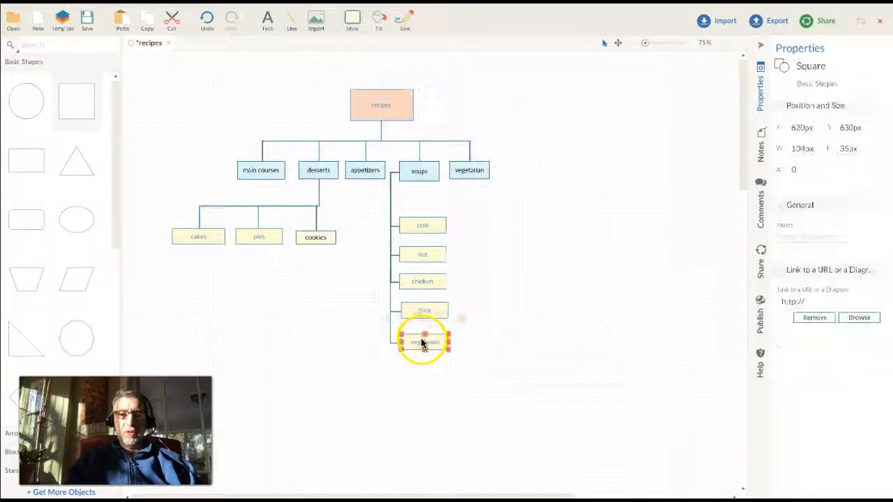
# Step: Move the five soup subcategory boxes up into a compact stack beneath soups, with vegetarian at about X 625 px, Y 495 px
pyautogui.click(466, 257)
pyautogui.moveTo(424, 234); pyautogui.dragTo(426, 209)
pyautogui.moveTo(421, 266); pyautogui.dragTo(423, 242)
pyautogui.moveTo(423, 307); pyautogui.dragTo(426, 260)
pyautogui.moveTo(423, 342); pyautogui.dragTo(434, 290)
pyautogui.click(459, 305)
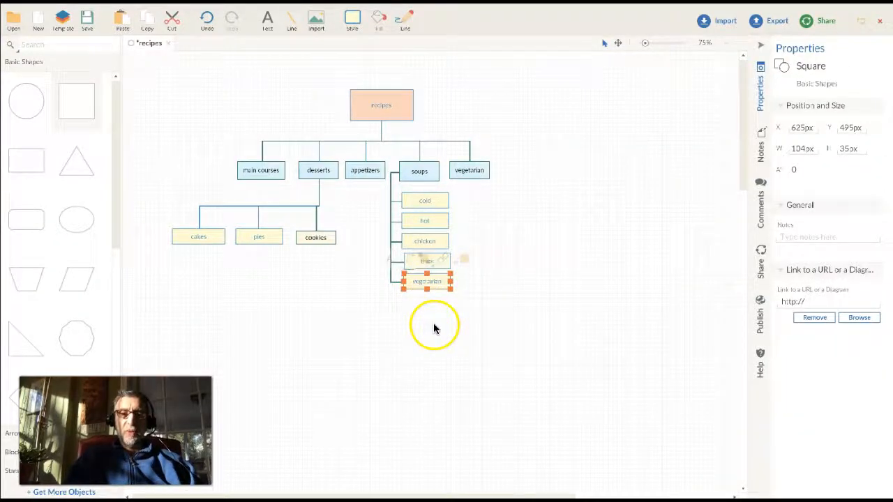
# Step: Line up the five soup subcategory boxes at X 620 px and distribute them by vertical center
pyautogui.click(436, 322)
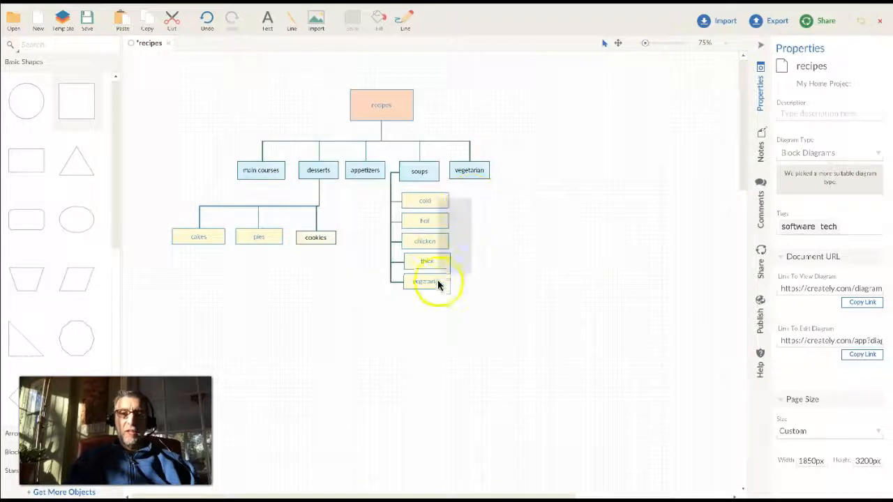
pyautogui.moveTo(467, 192); pyautogui.dragTo(398, 314)
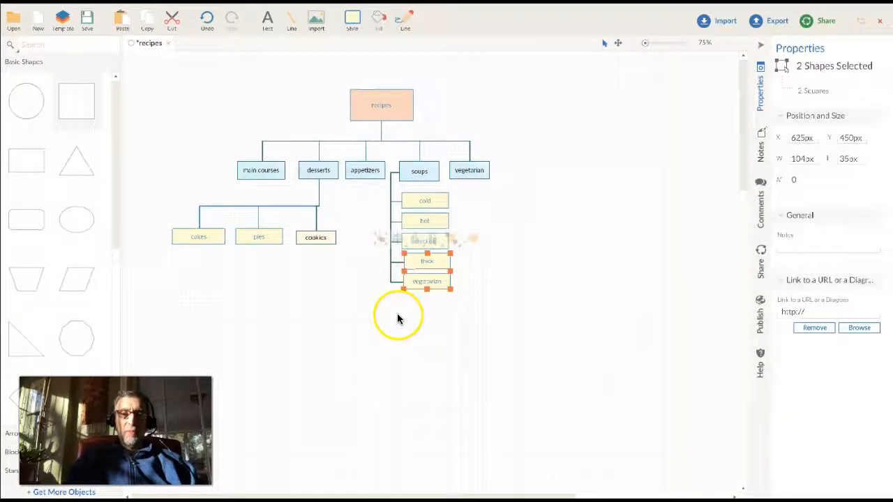
pyautogui.keyDown('shift'); pyautogui.click(438, 202); pyautogui.keyUp('shift')
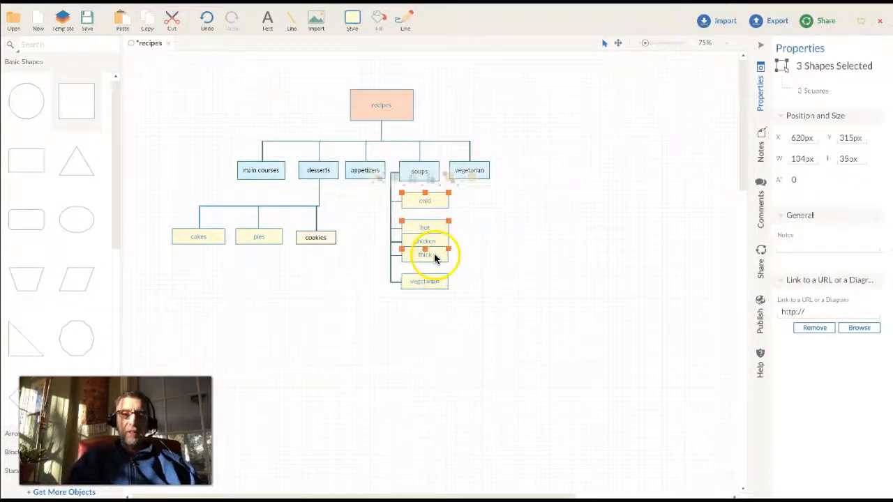
pyautogui.keyDown('shift'); pyautogui.click(434, 257); pyautogui.keyUp('shift')
pyautogui.keyDown('shift'); pyautogui.click(434, 283); pyautogui.keyUp('shift')
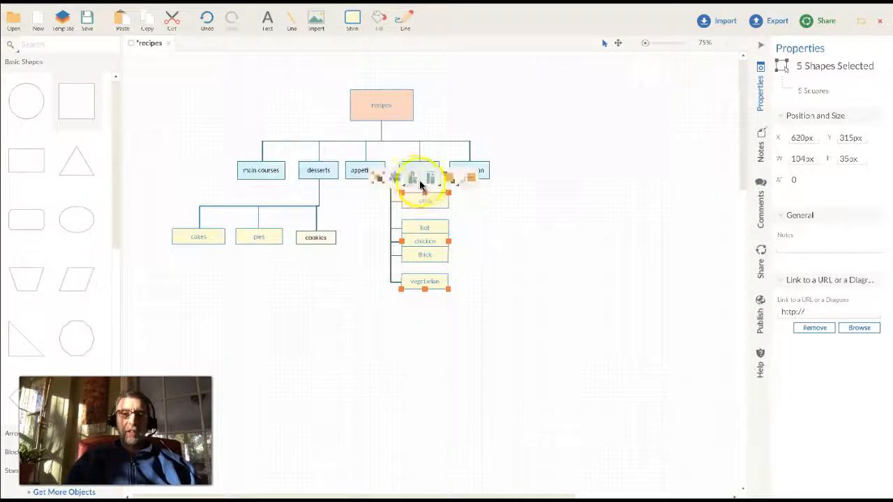
pyautogui.click(414, 177)
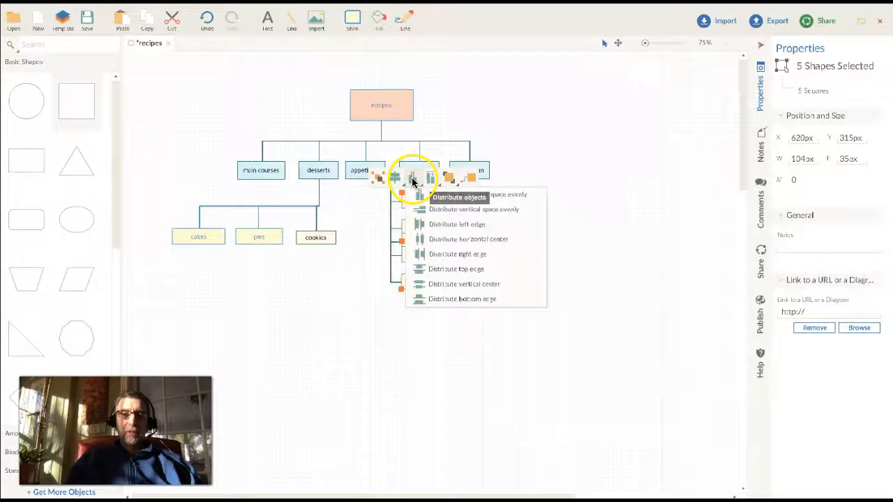
pyautogui.click(457, 286)
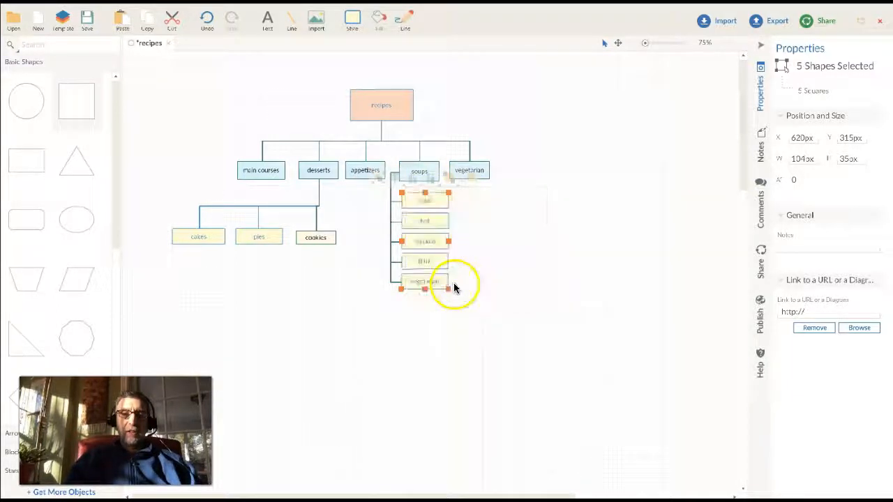
pyautogui.click(499, 290)
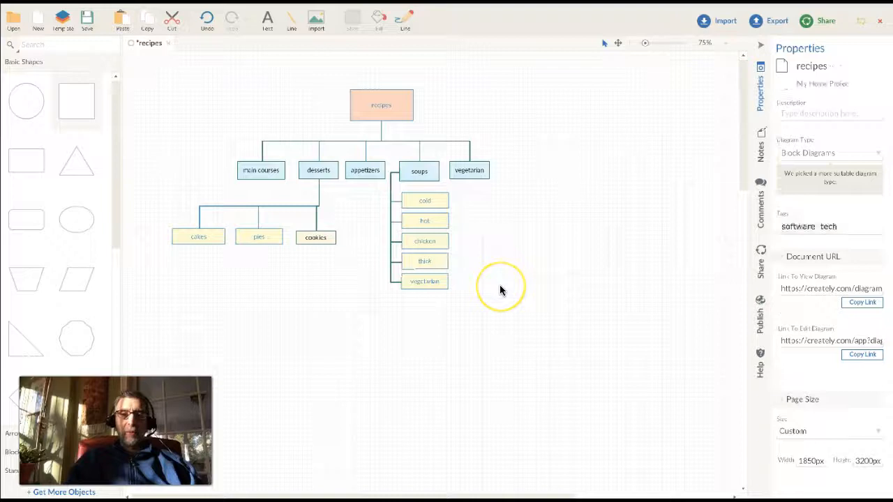
# Step: Narrow the cold, hot, chicken, thick and vegetarian soup boxes together to a width of 80 px
pyautogui.click(440, 200)
pyautogui.keyDown('shift'); pyautogui.click(439, 221); pyautogui.keyUp('shift')
pyautogui.keyDown('shift'); pyautogui.click(439, 241); pyautogui.keyUp('shift')
pyautogui.keyDown('shift'); pyautogui.click(435, 266); pyautogui.keyUp('shift')
pyautogui.keyDown('shift'); pyautogui.click(435, 282); pyautogui.keyUp('shift')
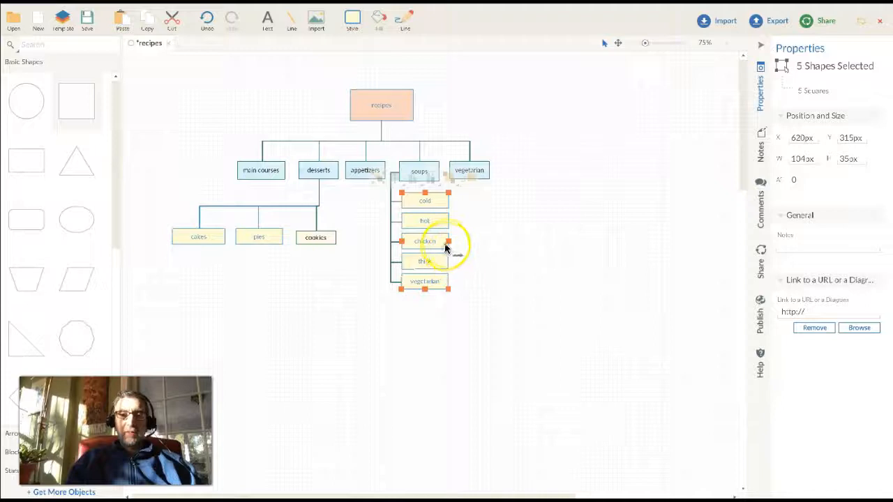
pyautogui.moveTo(448, 243); pyautogui.dragTo(438, 246)
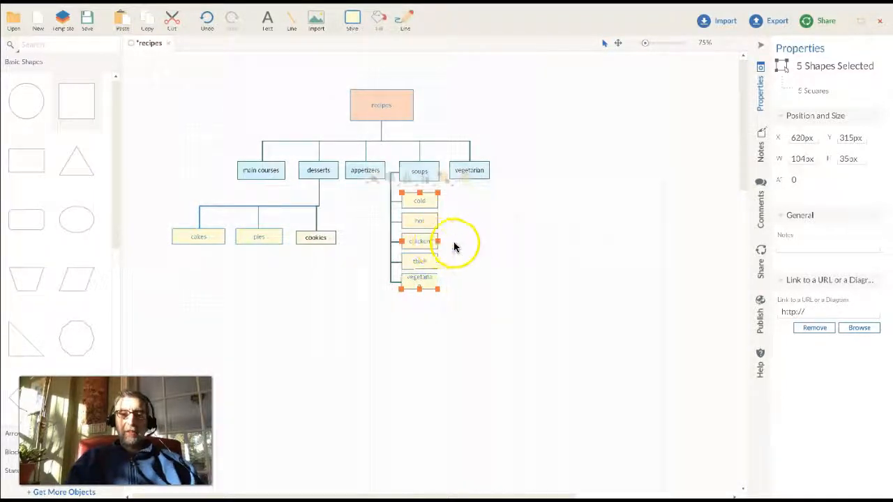
pyautogui.click(458, 272)
pyautogui.click(422, 286)
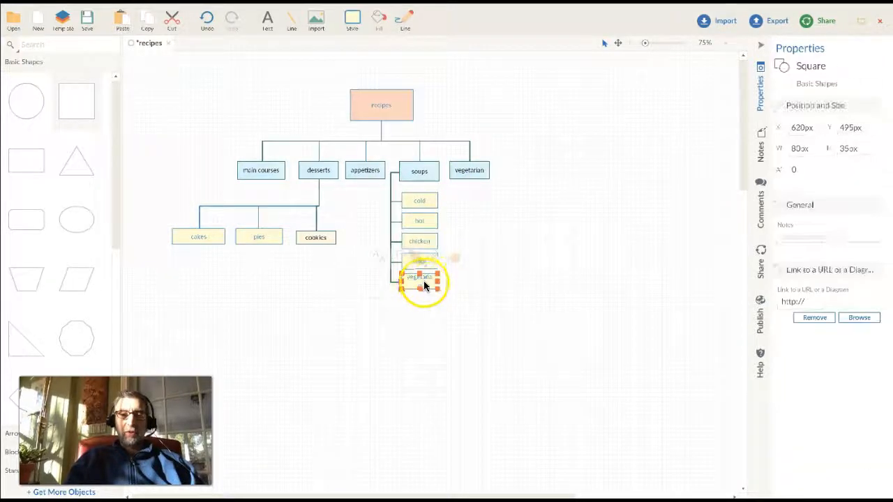
pyautogui.click(477, 243)
pyautogui.click(421, 202)
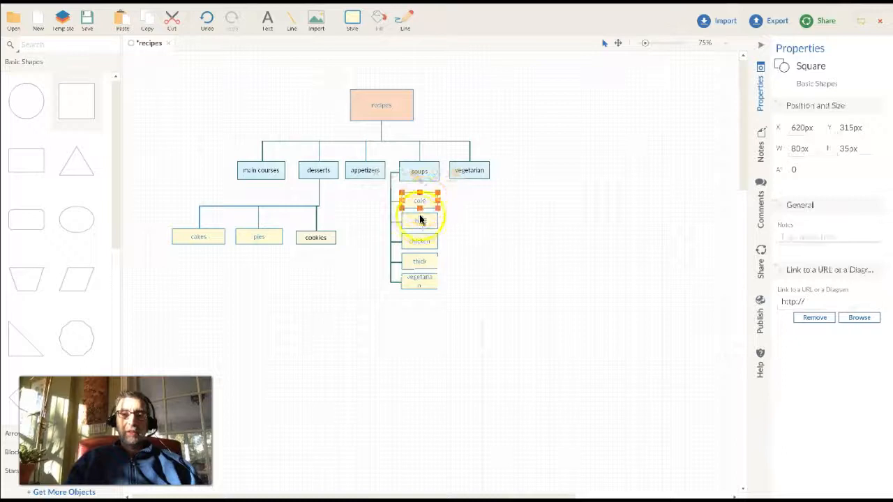
pyautogui.keyDown('shift'); pyautogui.click(421, 221); pyautogui.keyUp('shift')
pyautogui.keyDown('shift'); pyautogui.click(419, 263); pyautogui.keyUp('shift')
pyautogui.keyDown('shift'); pyautogui.click(420, 279); pyautogui.keyUp('shift')
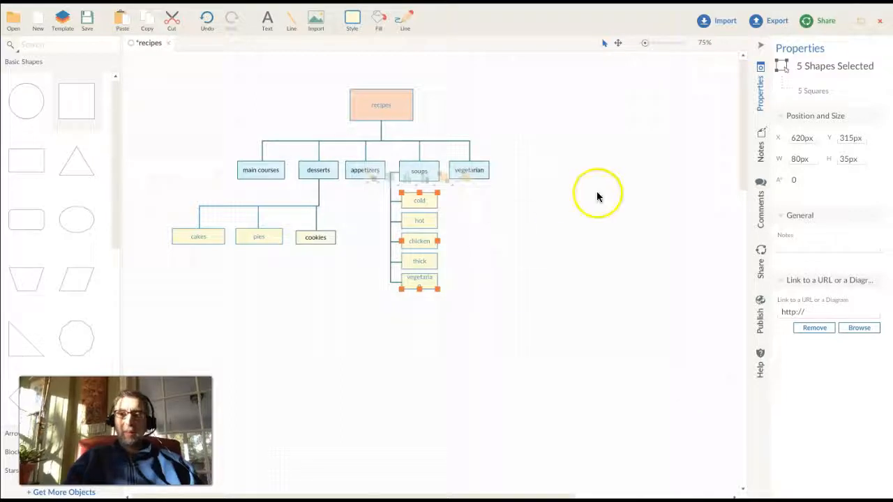
pyautogui.click(528, 226)
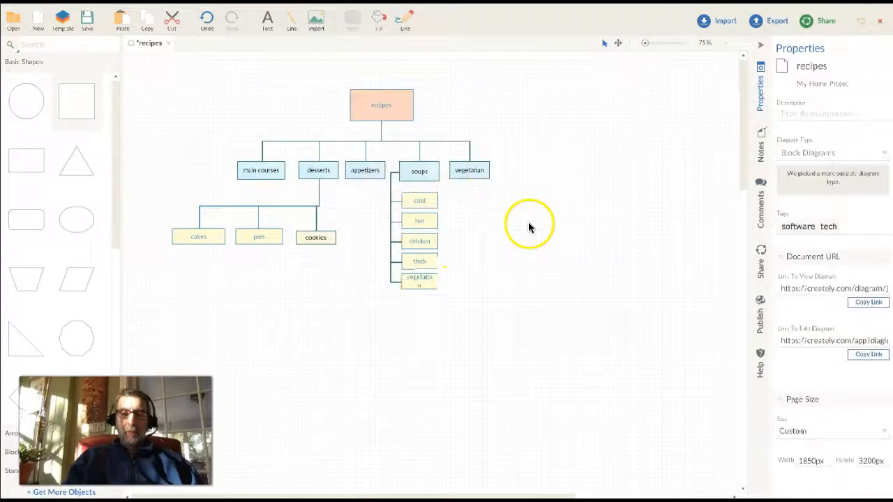
# Step: Reduce the font size of the vegetarian soup box's label so the word fits on one line
pyautogui.click(420, 281)
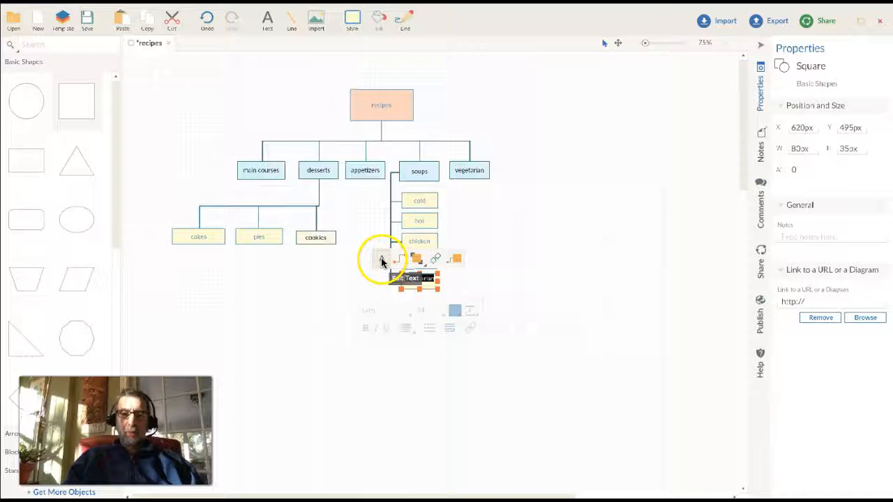
pyautogui.click(382, 261)
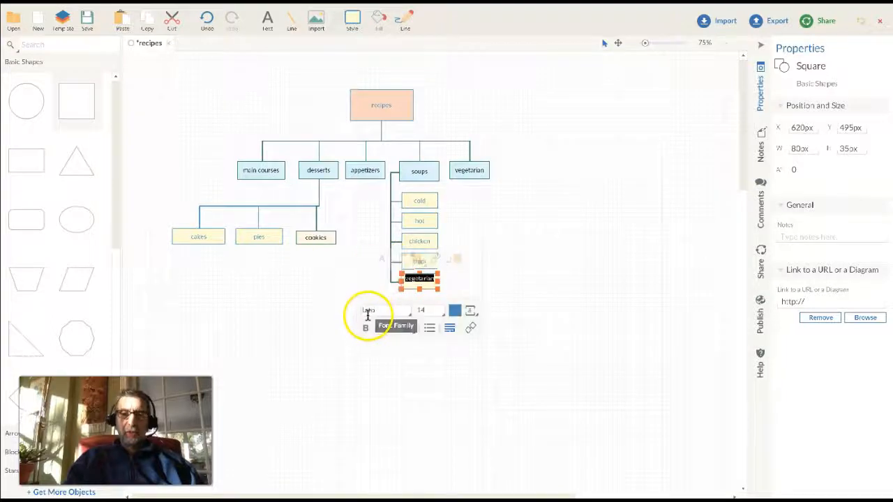
pyautogui.click(434, 310)
pyautogui.click(423, 328)
pyautogui.click(509, 267)
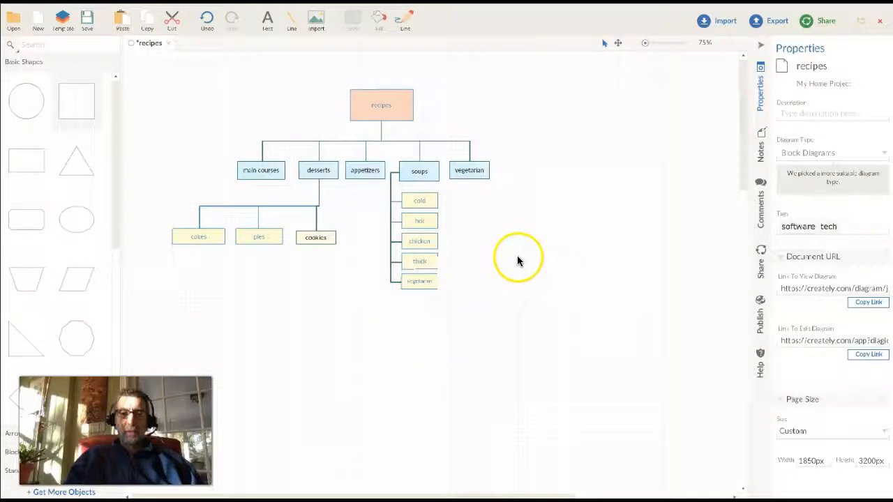
# Step: Reduce the font size of the thick soup box's label to 12
pyautogui.click(471, 235)
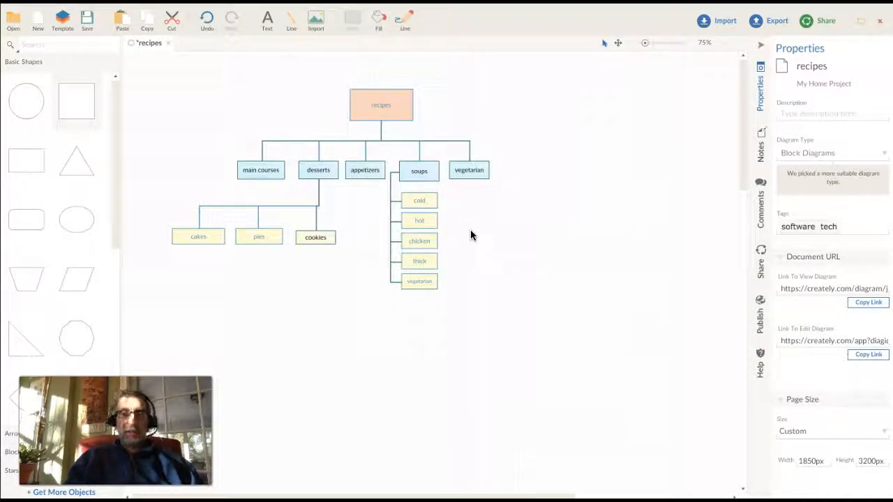
pyautogui.click(409, 264)
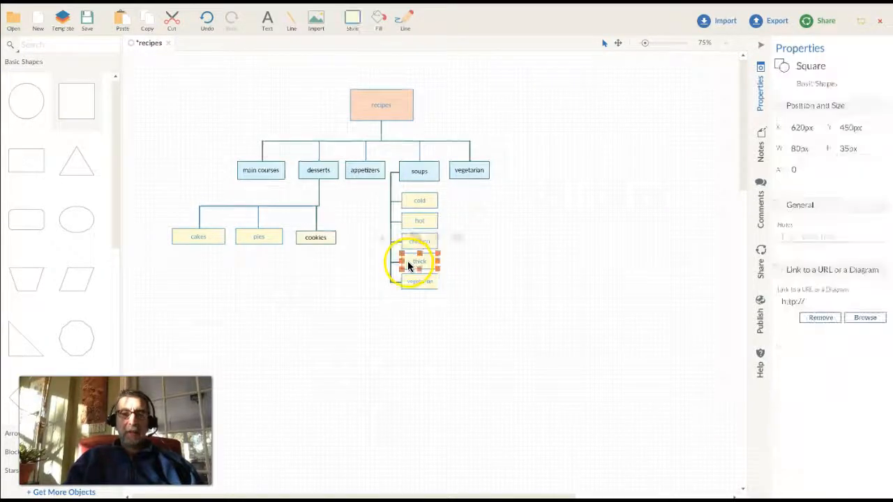
pyautogui.click(381, 241)
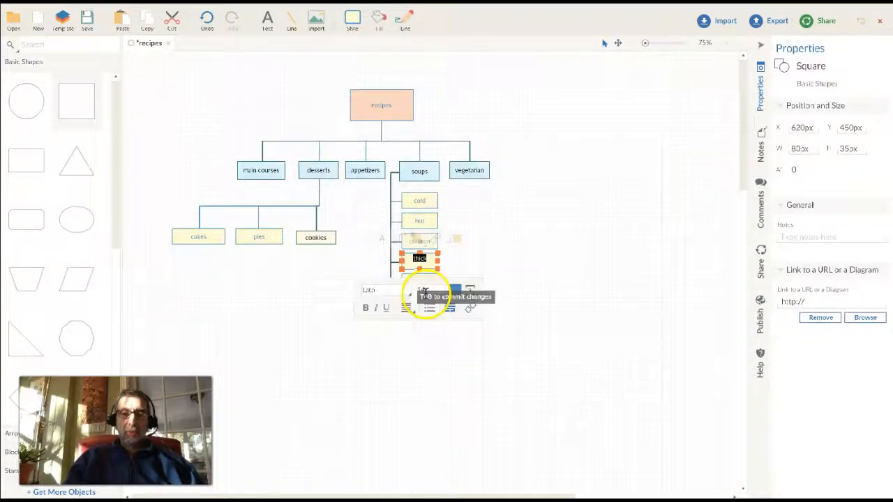
pyautogui.click(424, 303)
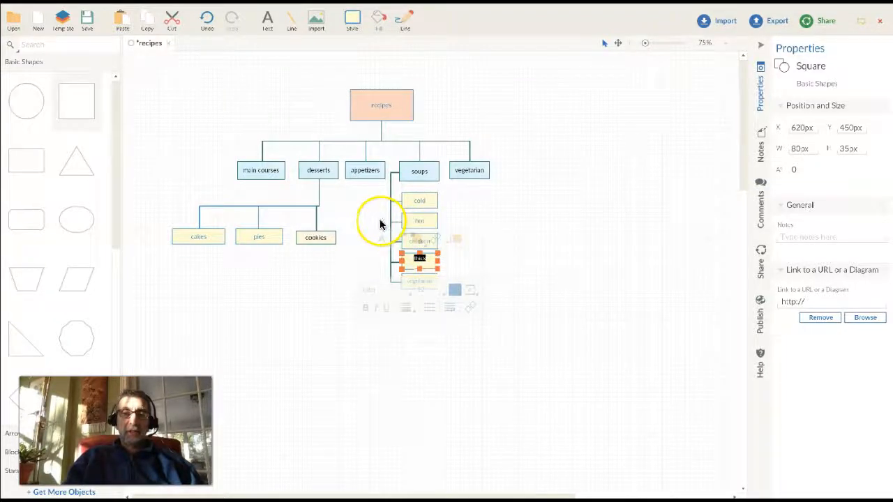
pyautogui.click(384, 216)
# Step: Reduce the font size of the chicken soup box's label to 12
pyautogui.click(418, 239)
pyautogui.doubleClick(419, 239)
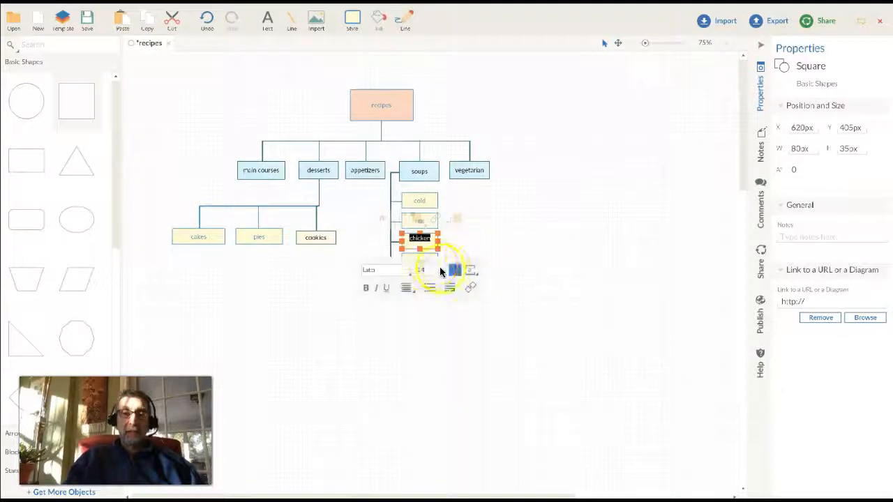
pyautogui.click(433, 270)
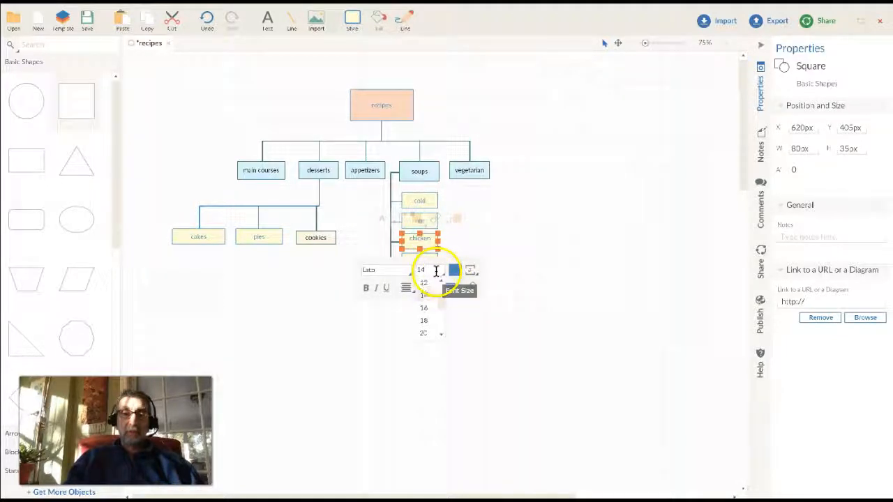
pyautogui.click(423, 286)
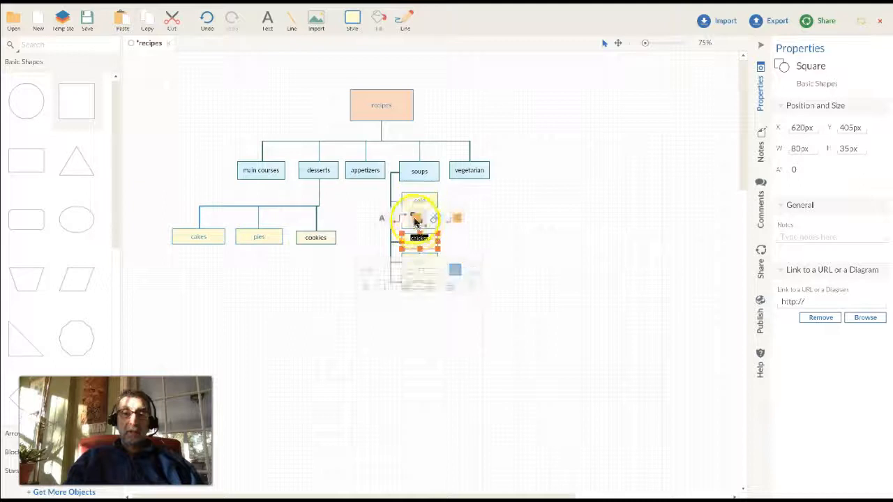
pyautogui.click(489, 206)
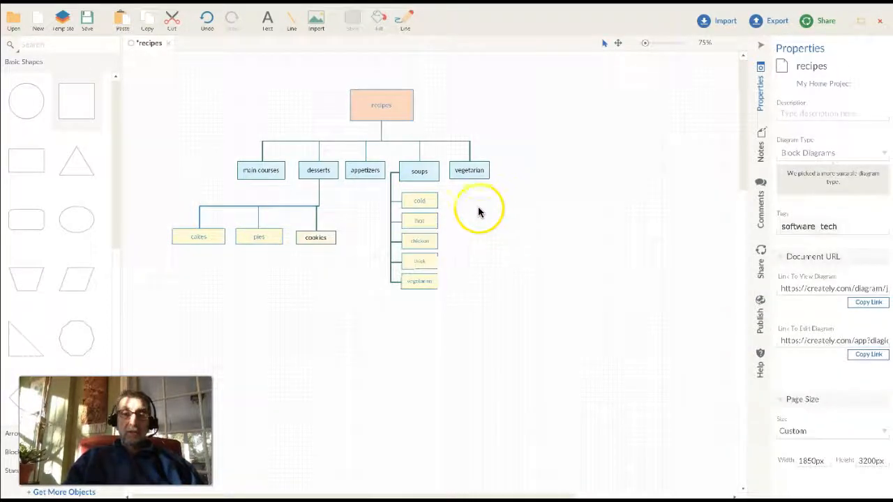
pyautogui.click(414, 222)
pyautogui.click(422, 200)
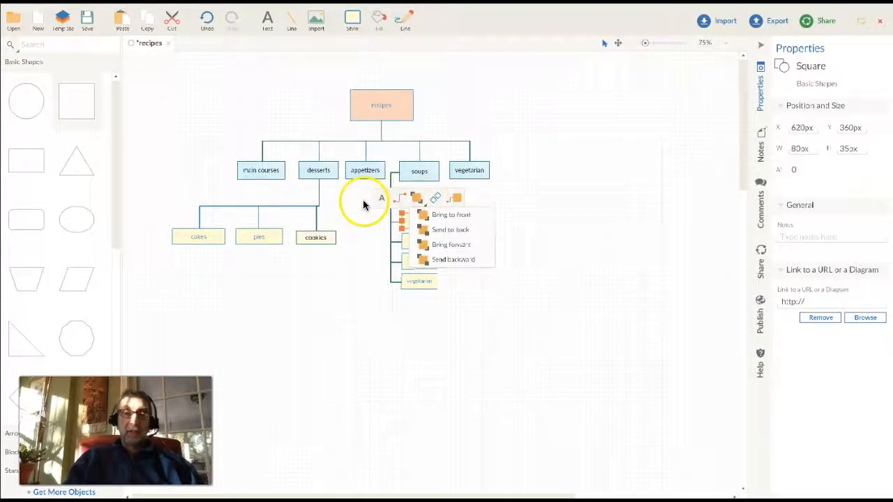
pyautogui.click(358, 202)
pyautogui.click(423, 200)
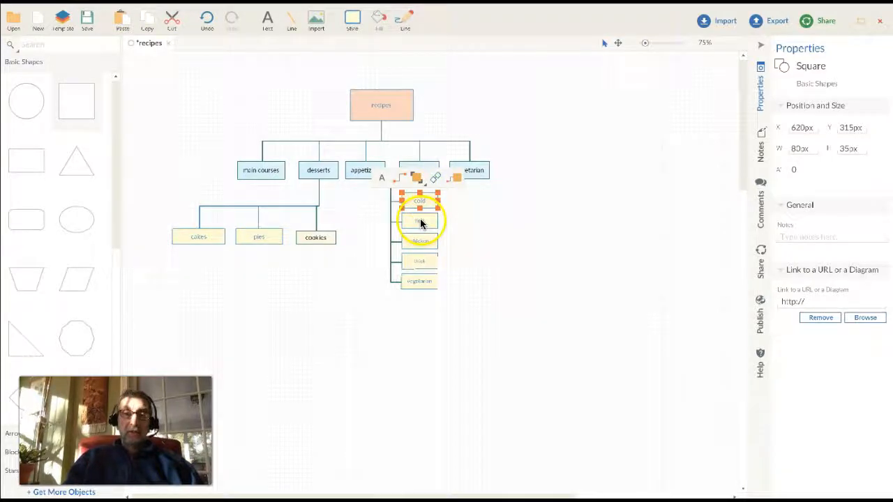
pyautogui.keyDown('shift'); pyautogui.click(421, 223); pyautogui.keyUp('shift')
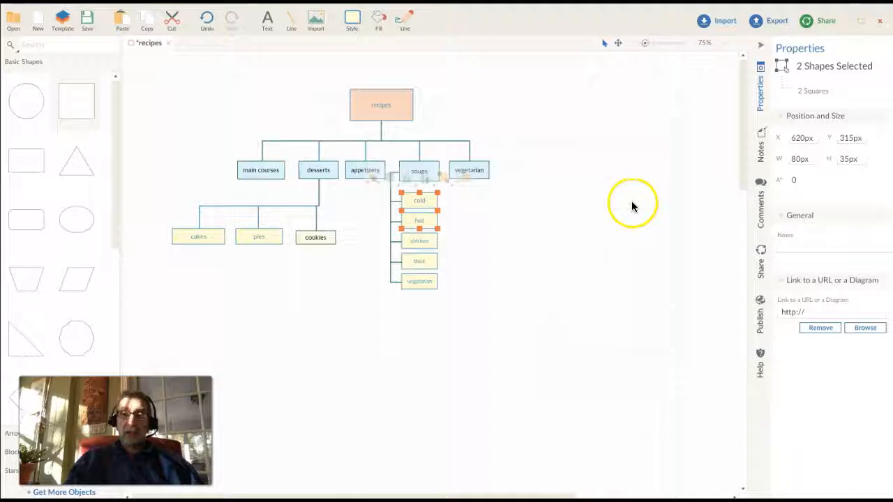
pyautogui.click(464, 206)
pyautogui.click(418, 220)
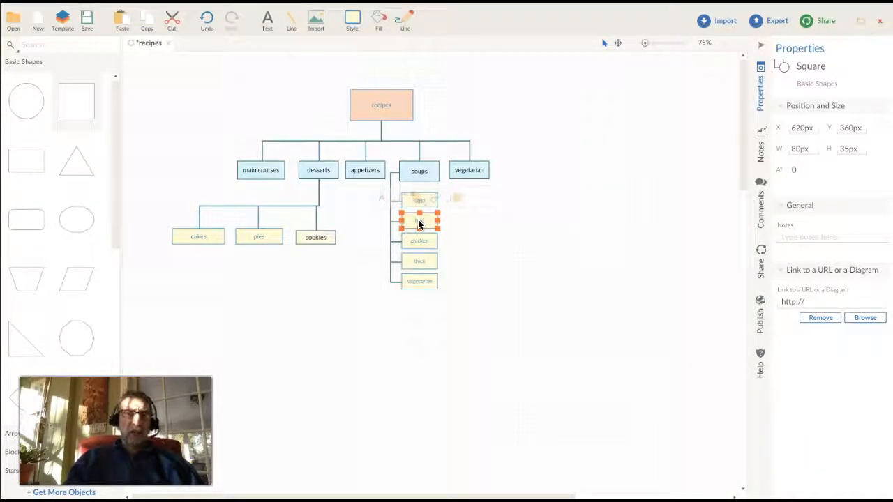
pyautogui.click(493, 213)
pyautogui.click(421, 241)
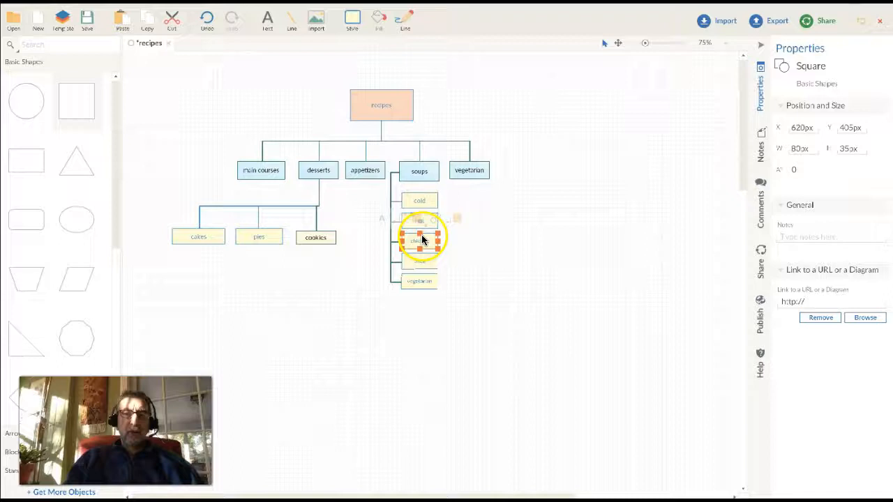
pyautogui.click(353, 19)
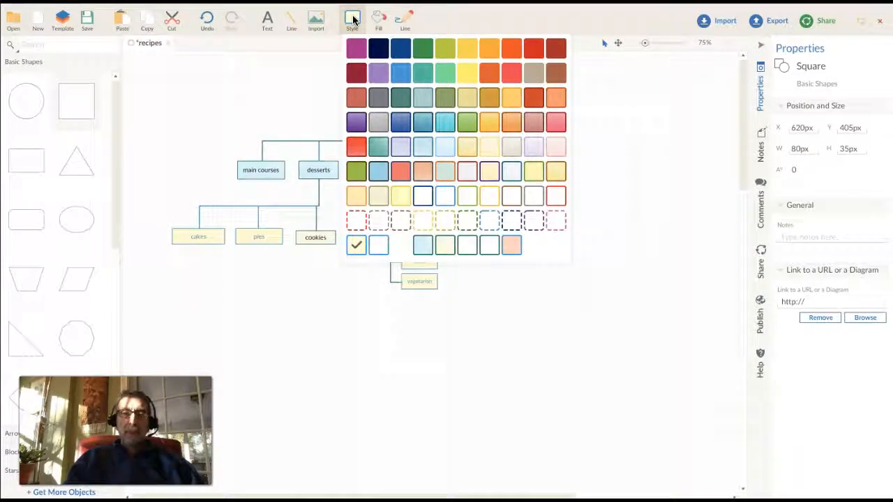
pyautogui.click(282, 79)
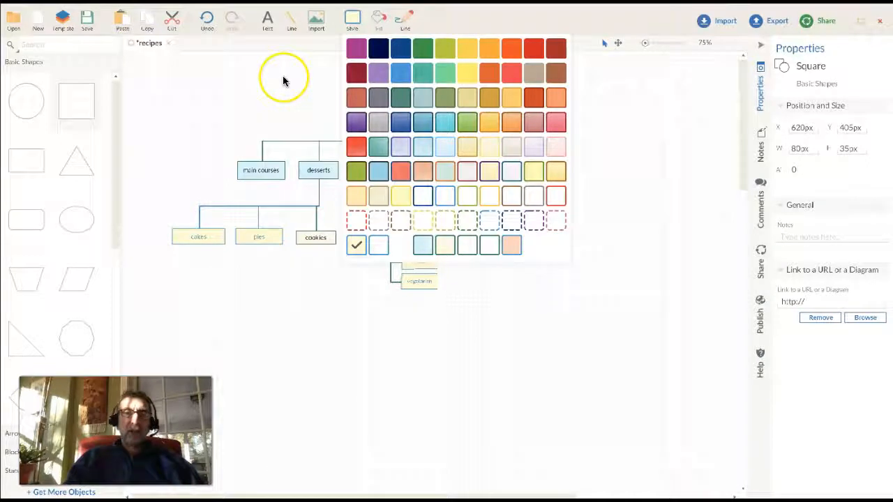
pyautogui.click(407, 193)
# Step: Reduce the font size of the hot soup box's label to 12
pyautogui.click(425, 220)
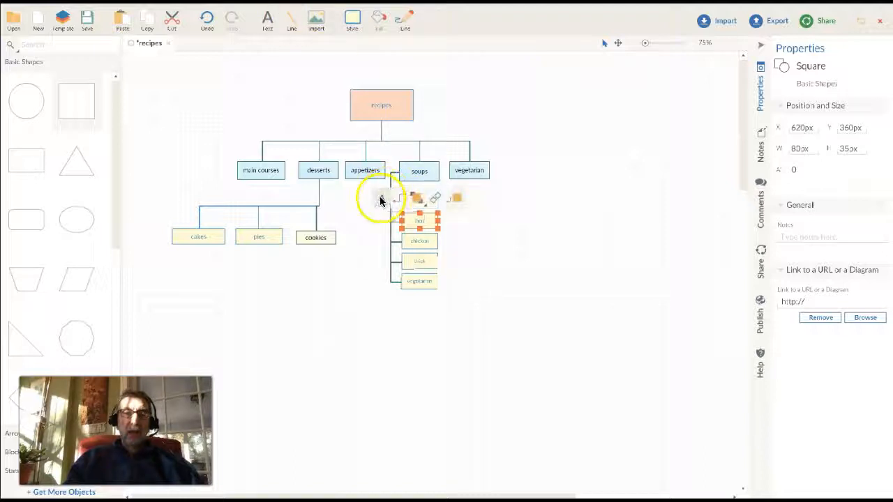
pyautogui.doubleClick(419, 221)
pyautogui.click(422, 249)
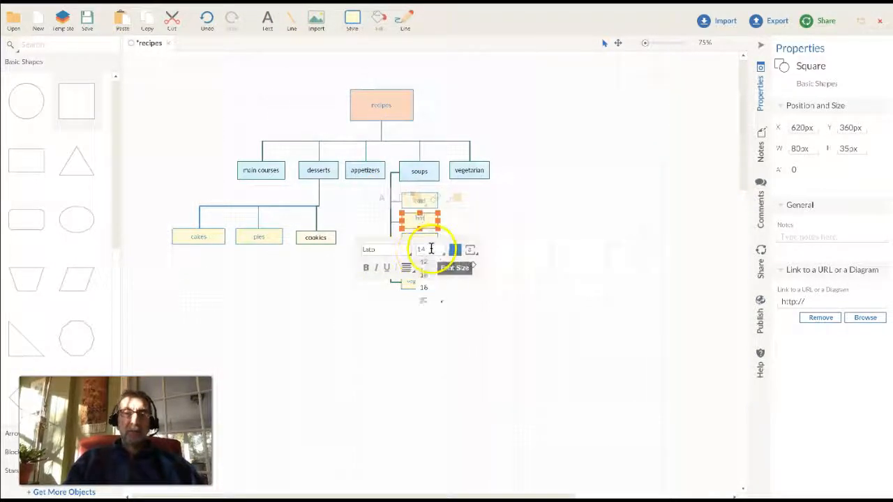
pyautogui.click(428, 262)
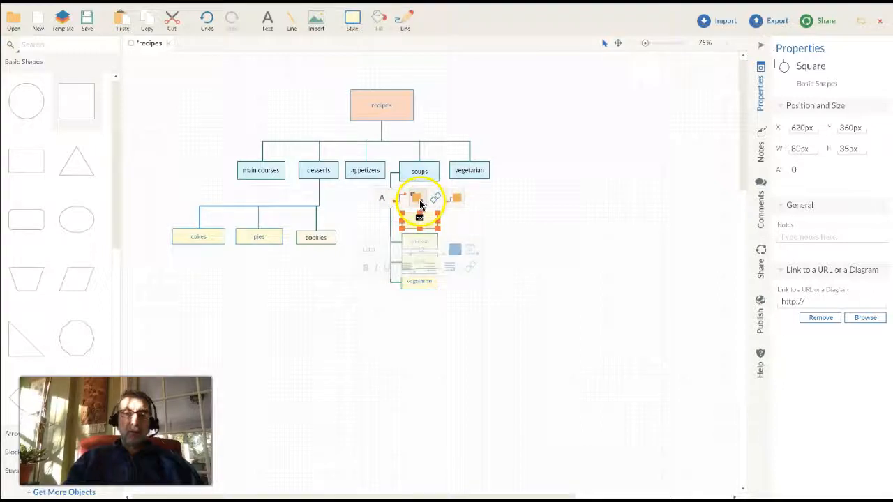
pyautogui.click(359, 214)
# Step: Reduce the font size of the cold soup box's label to 12
pyautogui.click(419, 201)
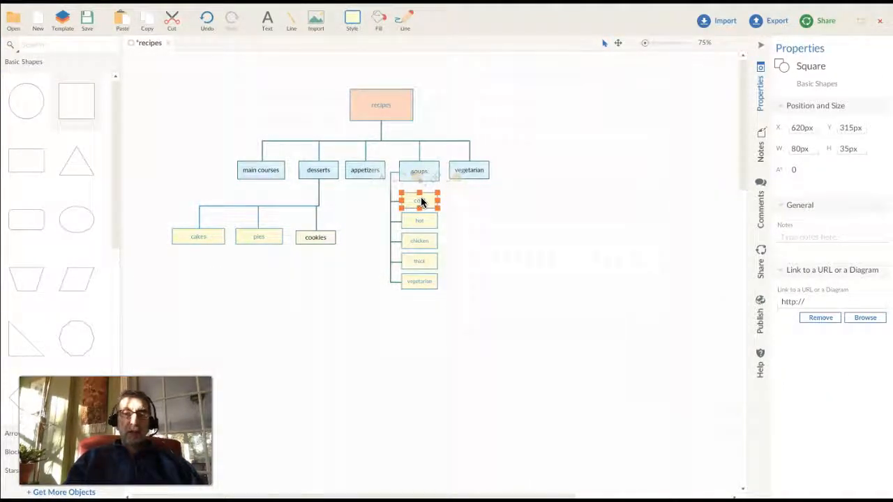
pyautogui.doubleClick(419, 200)
pyautogui.click(423, 230)
pyautogui.click(423, 245)
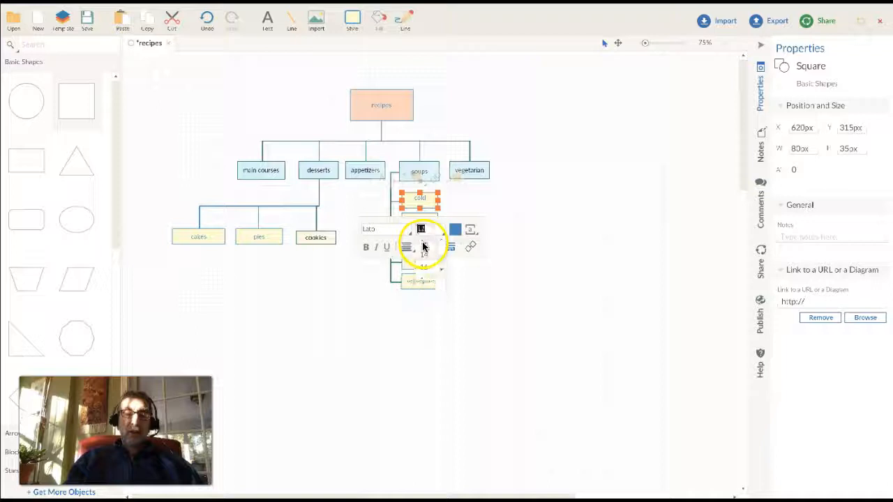
pyautogui.click(509, 207)
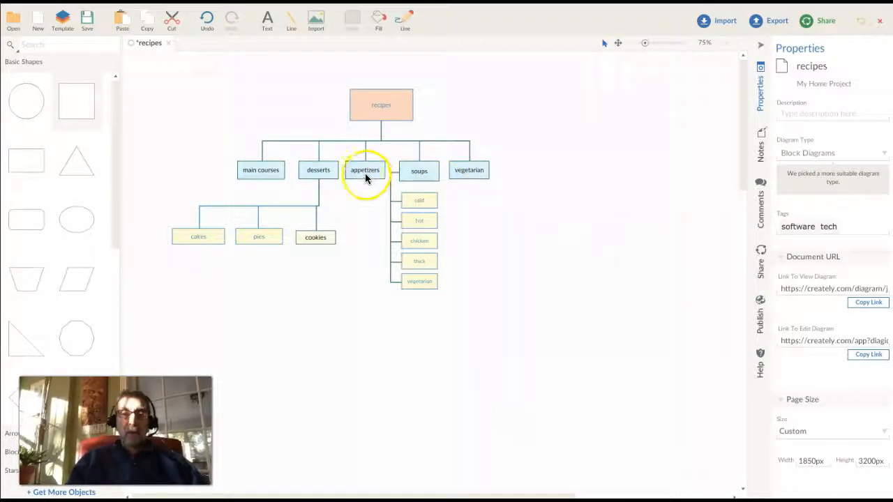
# Step: Duplicate the cold and hot soup boxes beneath appetizers, placing the copies at X 505 px with Y 315 px and 365 px
pyautogui.click(418, 201)
pyautogui.hotkey('ctrl', 'v')
pyautogui.moveTo(425, 210); pyautogui.dragTo(362, 200)
pyautogui.click(410, 221)
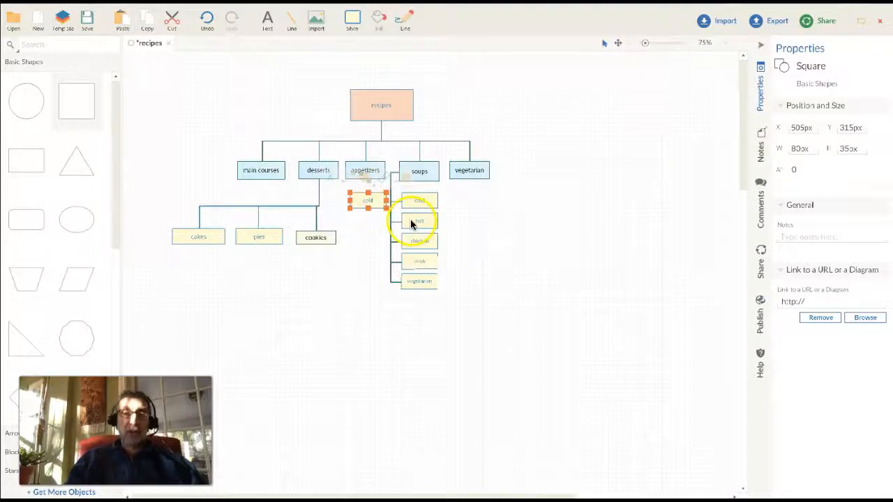
pyautogui.moveTo(410, 220); pyautogui.dragTo(374, 222)
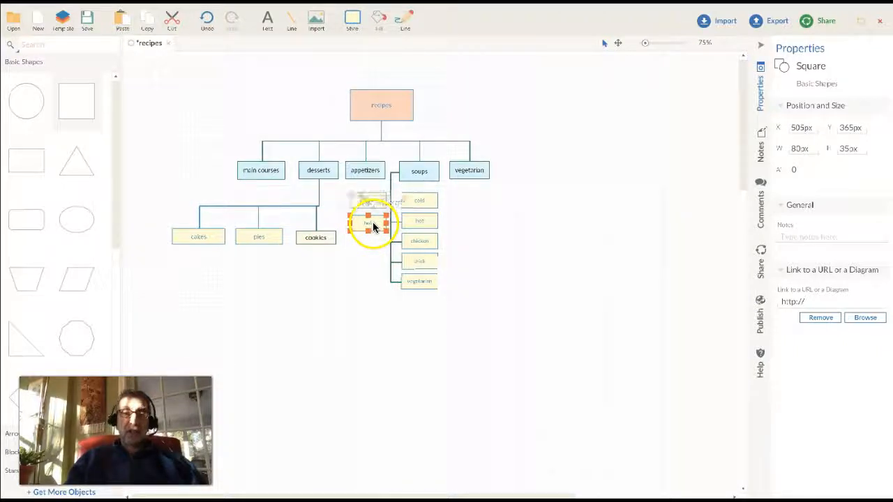
# Step: Connect the bottom of the appetizers box to the top of the cold box beneath it
pyautogui.click(372, 172)
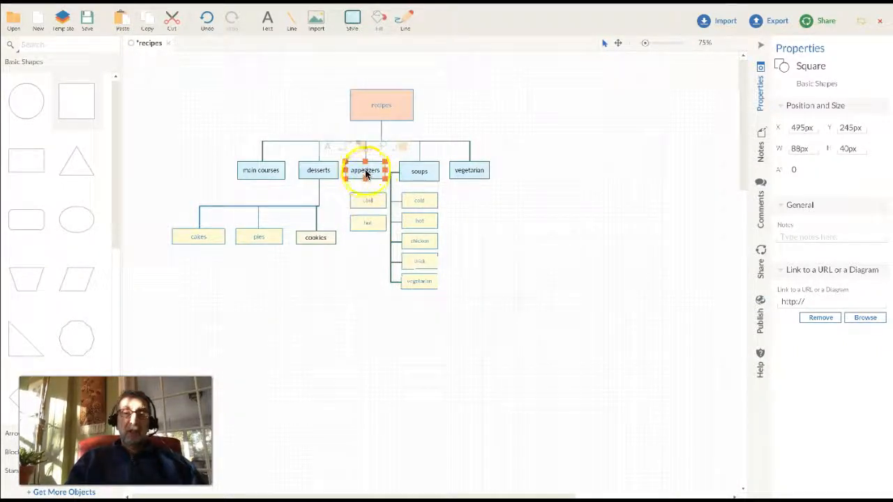
pyautogui.moveTo(346, 152); pyautogui.dragTo(367, 193)
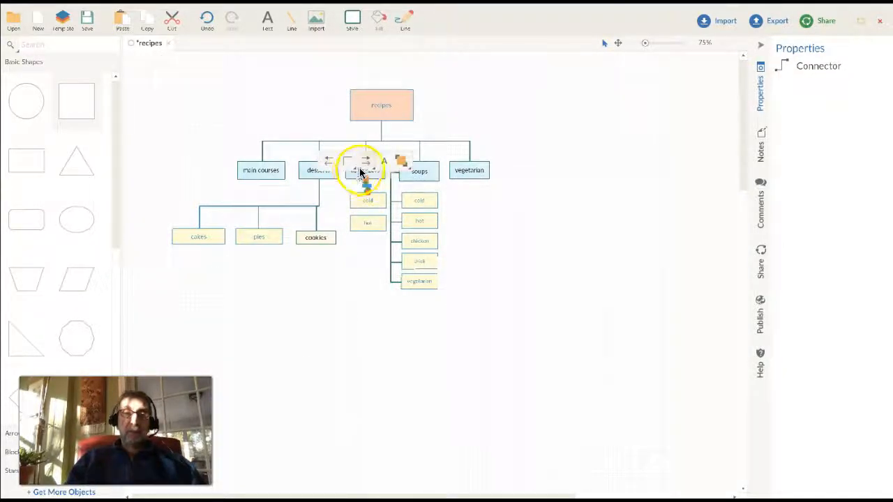
pyautogui.click(359, 173)
pyautogui.click(342, 191)
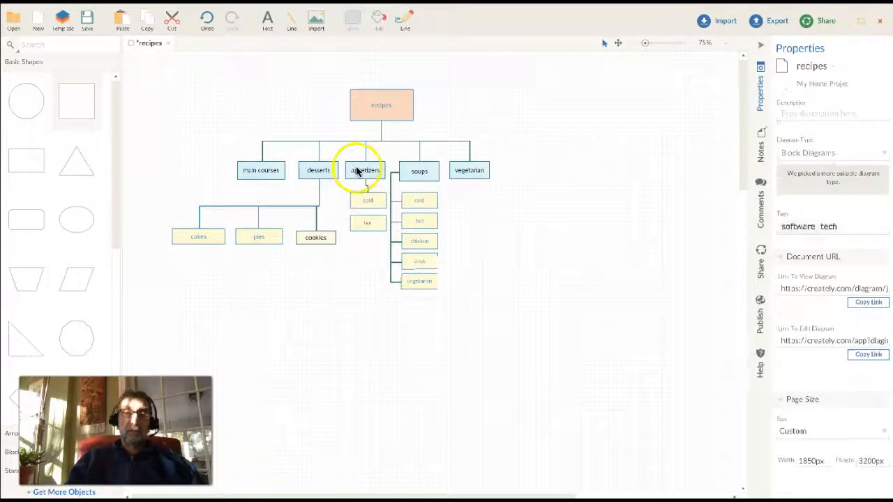
# Step: Connect appetizers to the hot box beneath it, attaching the connector to the left sides of both boxes
pyautogui.click(360, 171)
pyautogui.click(362, 189)
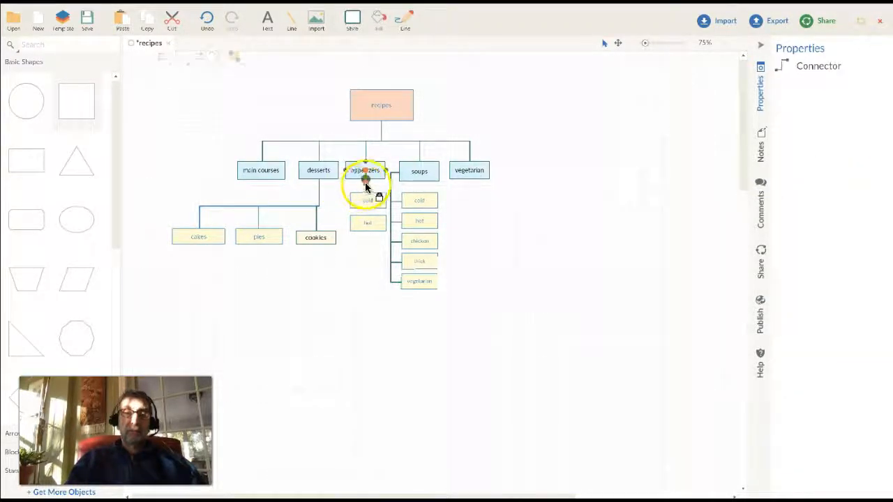
pyautogui.moveTo(342, 175); pyautogui.dragTo(349, 223)
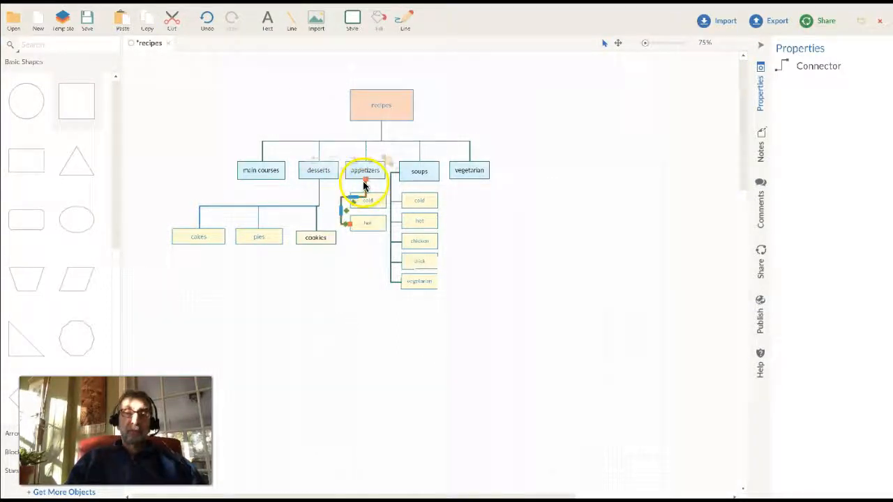
pyautogui.moveTo(368, 191); pyautogui.dragTo(341, 172)
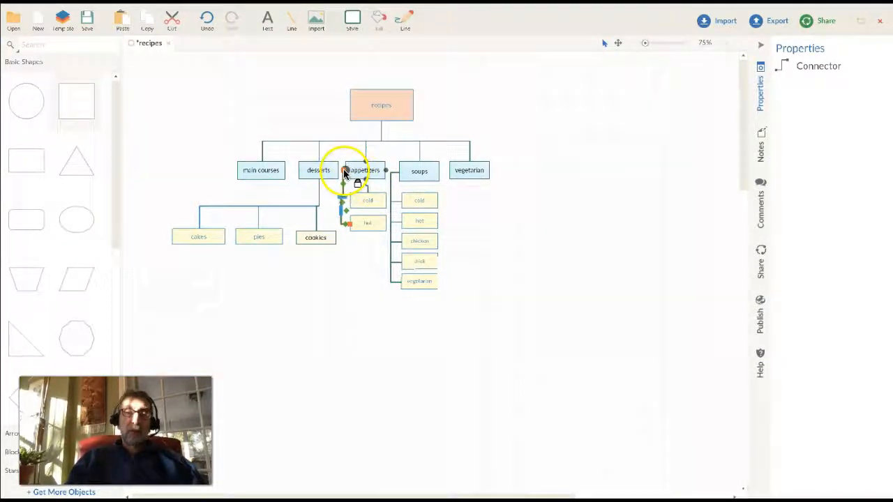
# Step: Reroute the connector between appetizers and its cold box so it joins the left sides of both boxes
pyautogui.click(365, 185)
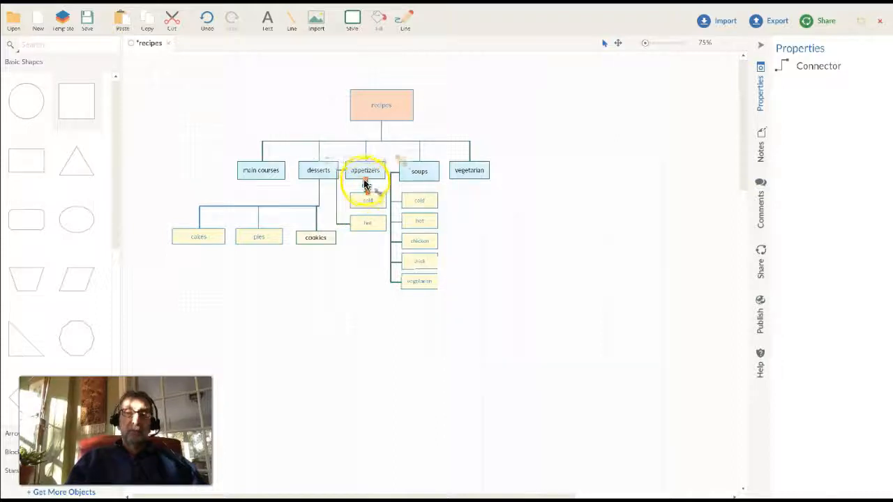
pyautogui.moveTo(365, 180); pyautogui.dragTo(349, 201)
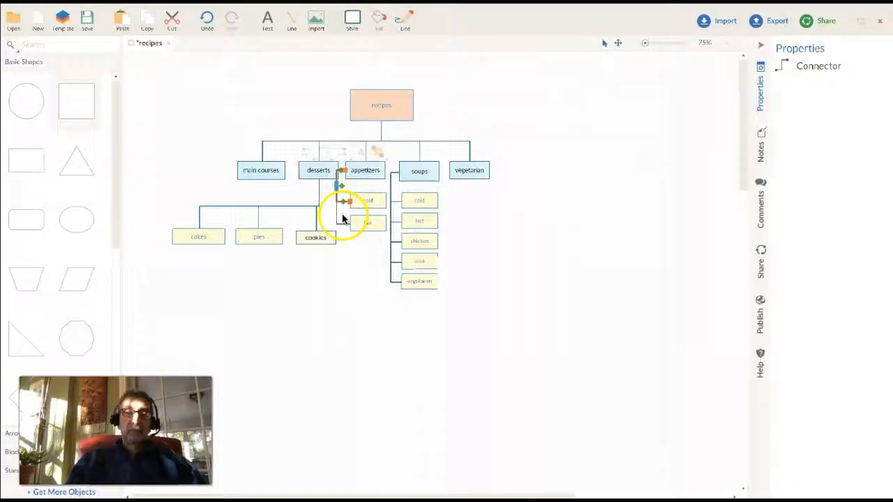
pyautogui.click(275, 194)
# Step: Move the main courses box left to X 175 px and the desserts box left to X 295 px, keeping both at Y 245 px
pyautogui.moveTo(263, 172); pyautogui.dragTo(226, 173)
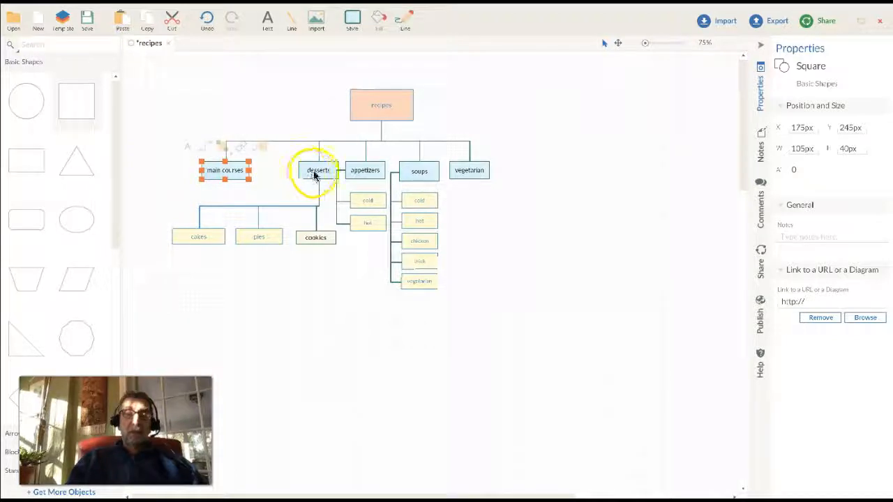
pyautogui.click(313, 170)
pyautogui.moveTo(314, 174); pyautogui.dragTo(270, 174)
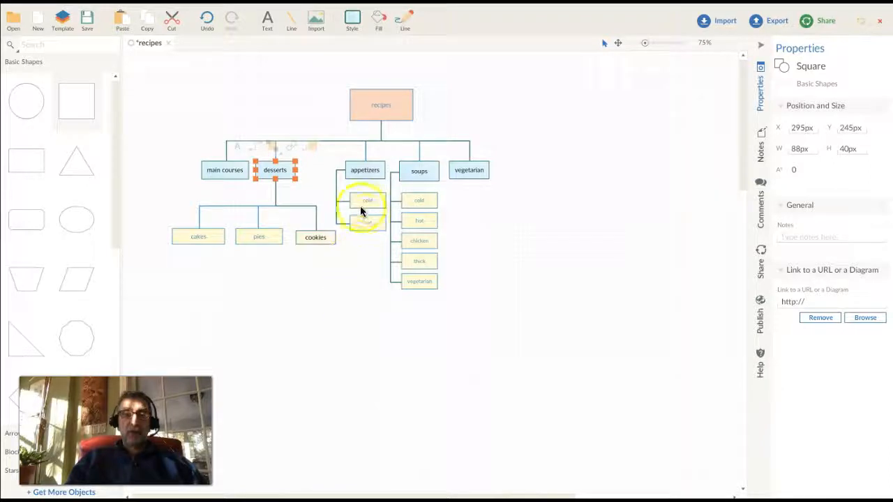
# Step: Shift the cold and hot boxes slightly left to center them under appetizers, with hot at X 498 px, Y 365 px
pyautogui.moveTo(364, 206)
pyautogui.mouseDown()
pyautogui.moveTo(397, 203)
pyautogui.moveTo(366, 203)
pyautogui.mouseUp()
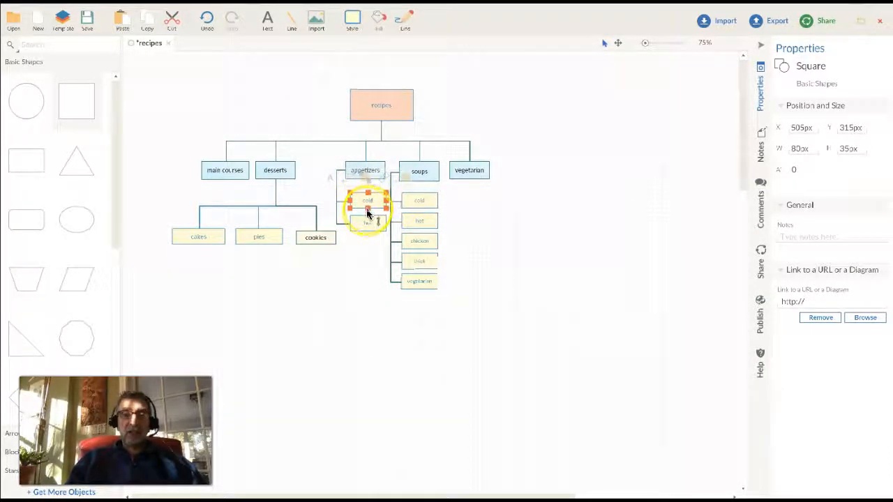
pyautogui.moveTo(364, 203); pyautogui.dragTo(367, 223)
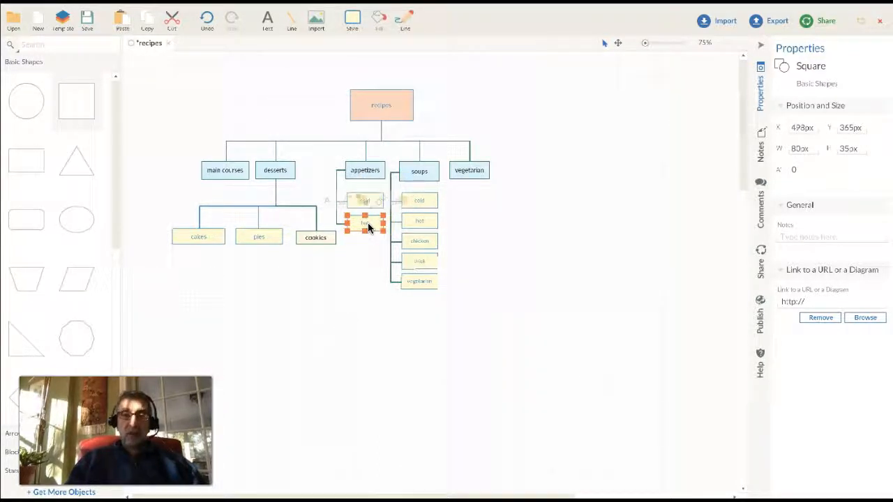
# Step: Reroute the connectors leading to cakes, pies and cookies so they start from the left side of the desserts box
pyautogui.click(360, 271)
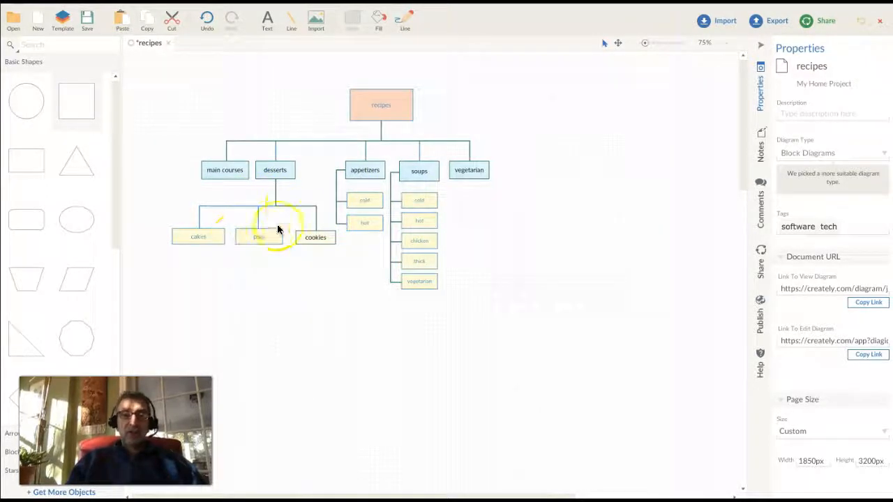
pyautogui.click(277, 197)
pyautogui.moveTo(275, 181); pyautogui.dragTo(256, 171)
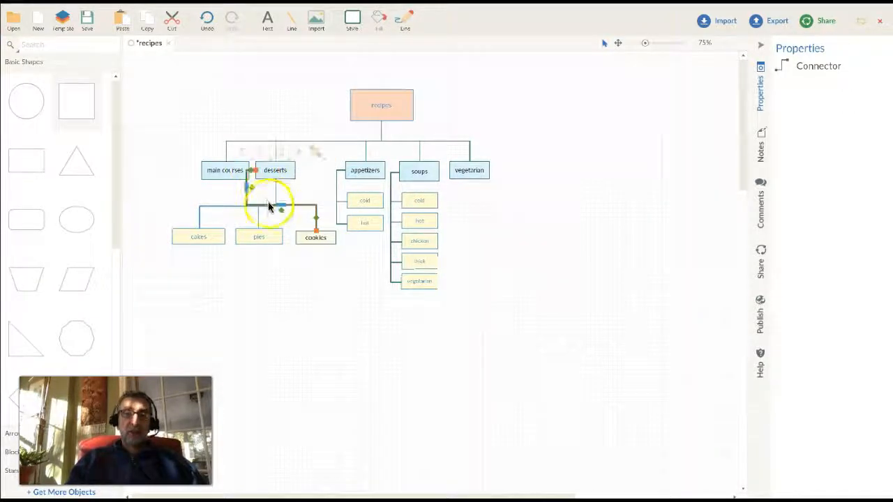
pyautogui.click(275, 187)
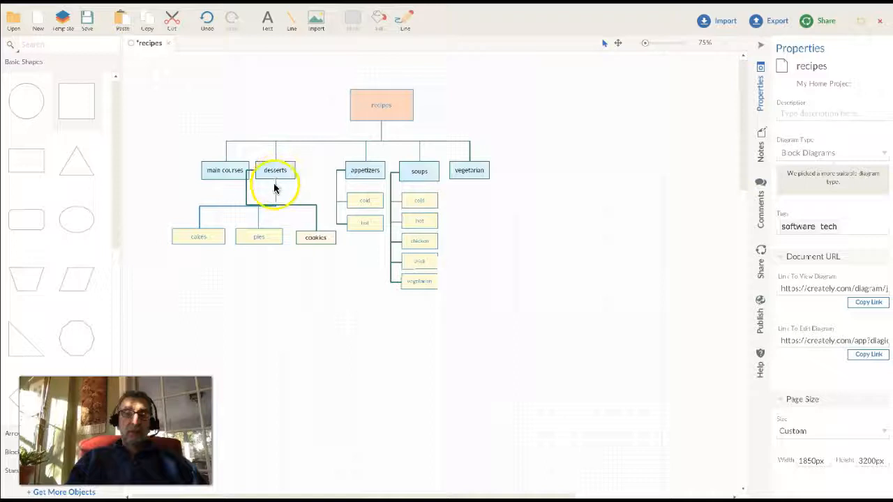
pyautogui.click(273, 180)
pyautogui.moveTo(272, 180); pyautogui.dragTo(255, 172)
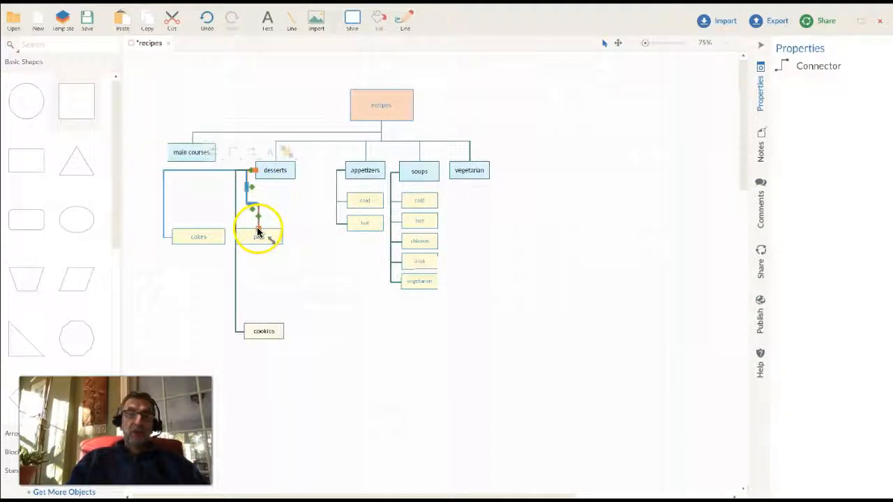
# Step: Stack cakes, pies and cookies in a column under desserts with connectors on their left sides, placing cookies at X 285 px, Y 470 px
pyautogui.moveTo(258, 229); pyautogui.dragTo(274, 208)
pyautogui.click(207, 286)
pyautogui.moveTo(258, 238); pyautogui.dragTo(273, 239)
pyautogui.moveTo(259, 334); pyautogui.dragTo(266, 273)
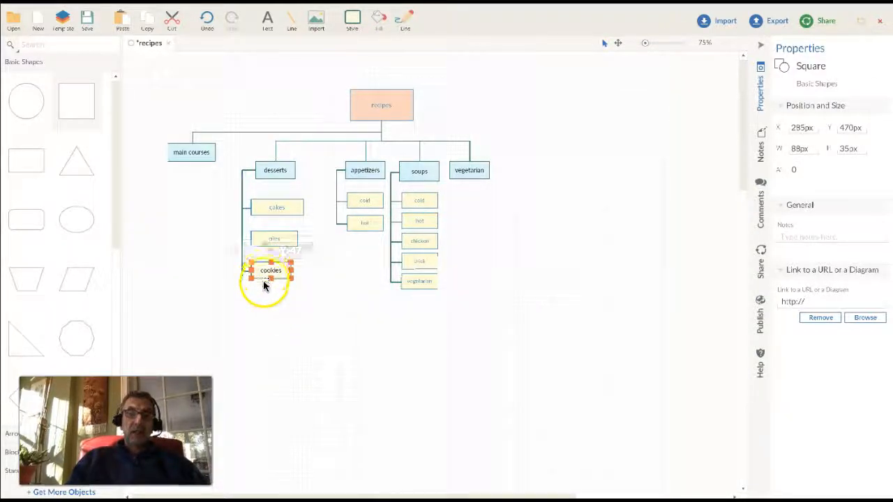
# Step: Widen the cookies box to 105 px to match the pies box
pyautogui.click(279, 290)
pyautogui.moveTo(282, 271); pyautogui.dragTo(298, 274)
pyautogui.click(292, 321)
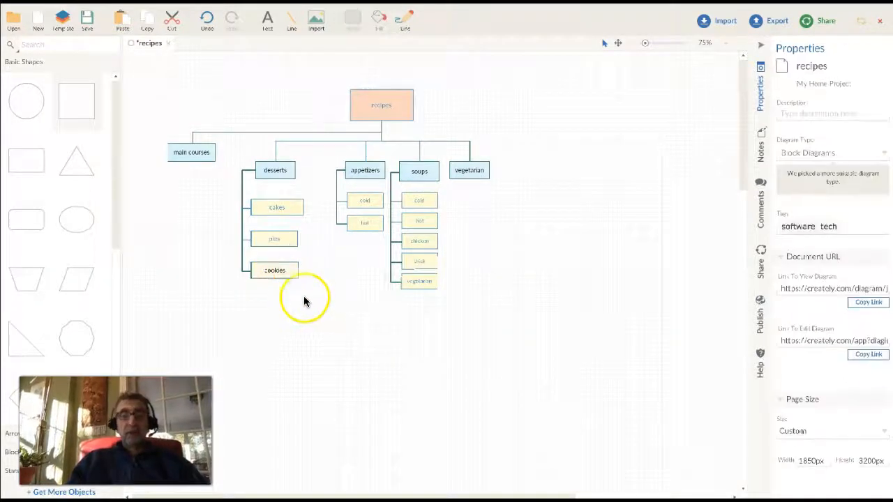
# Step: Narrow the cakes, pies and cookies boxes to a width of 90 px each
pyautogui.click(297, 208)
pyautogui.moveTo(302, 207); pyautogui.dragTo(296, 210)
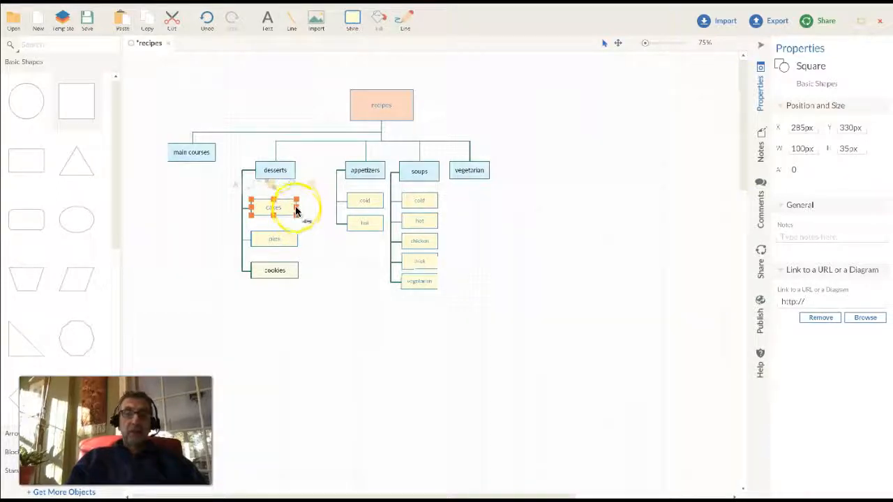
pyautogui.click(308, 216)
pyautogui.click(296, 209)
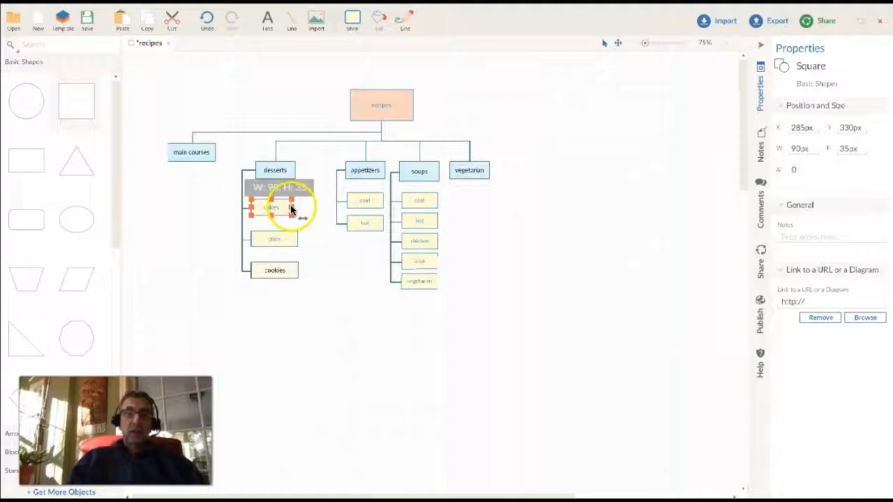
pyautogui.click(291, 242)
pyautogui.moveTo(291, 240); pyautogui.dragTo(292, 242)
pyautogui.click(286, 269)
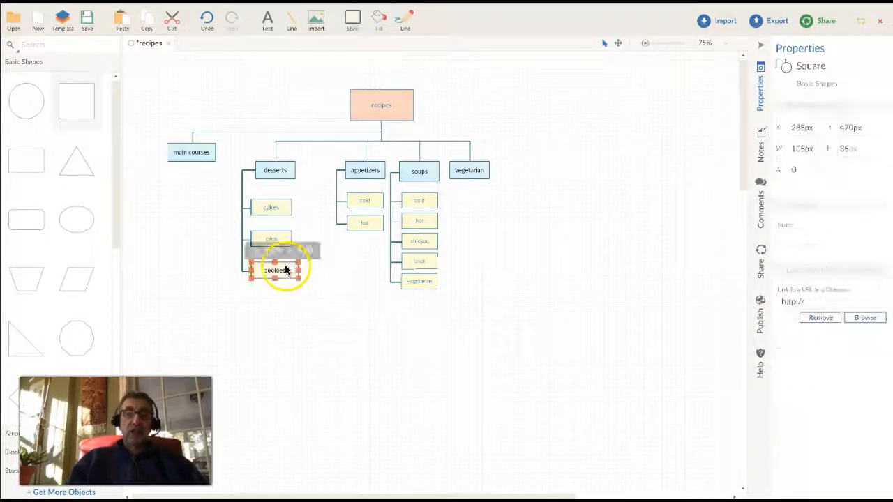
pyautogui.moveTo(299, 274); pyautogui.dragTo(294, 274)
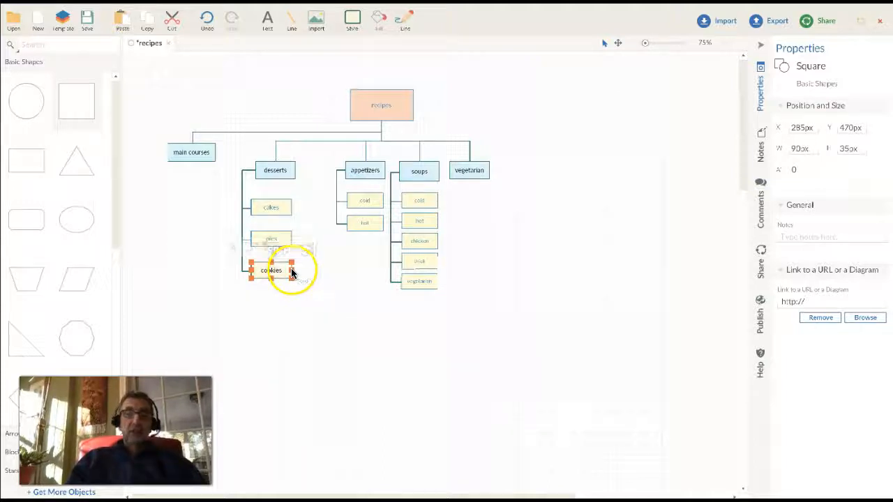
# Step: Match the heights of the cakes, pies and cookies boxes with the cold and hot boxes under appetizers
pyautogui.click(284, 211)
pyautogui.keyDown('shift'); pyautogui.click(282, 239); pyautogui.keyUp('shift')
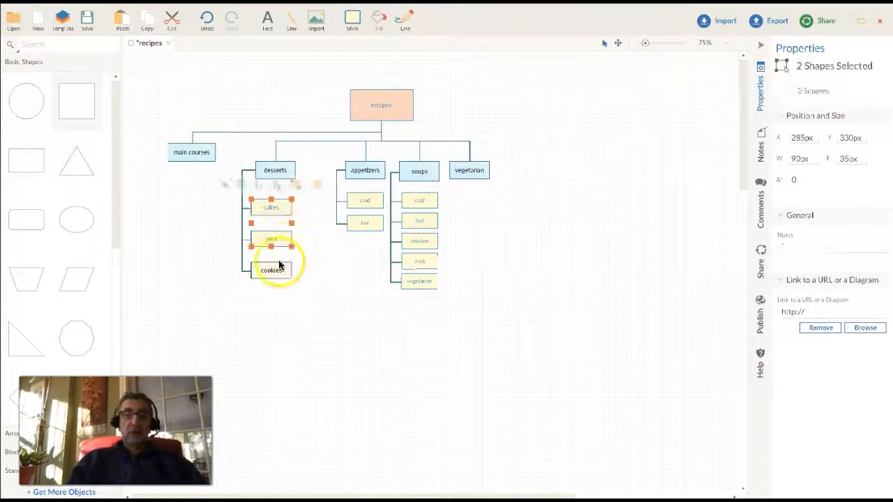
pyautogui.keyDown('shift'); pyautogui.click(279, 271); pyautogui.keyUp('shift')
pyautogui.keyDown('shift'); pyautogui.click(363, 201); pyautogui.keyUp('shift')
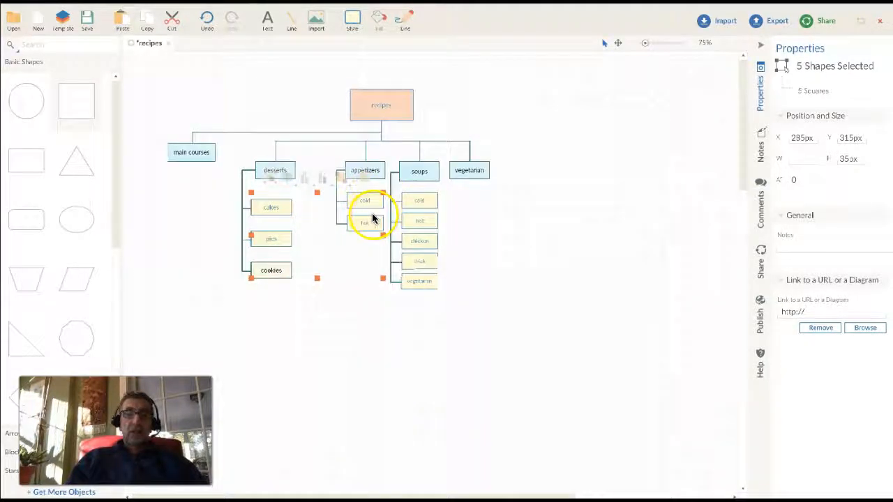
pyautogui.rightClick(363, 201)
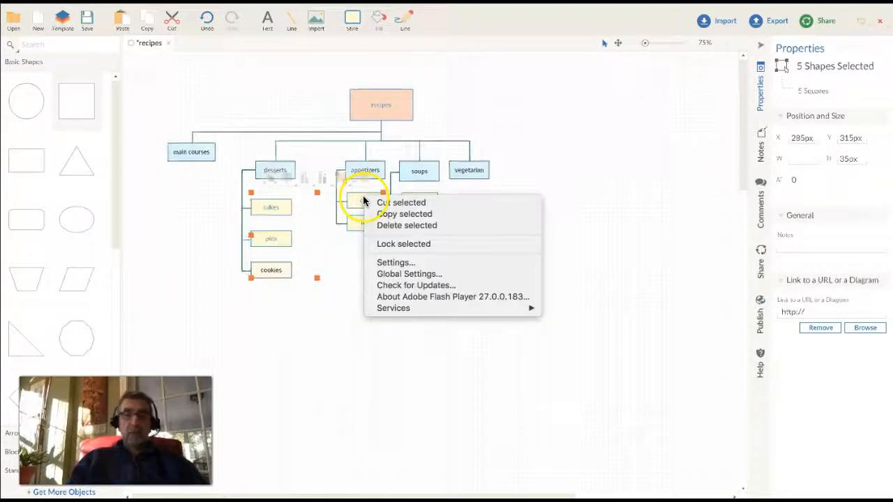
pyautogui.click(323, 229)
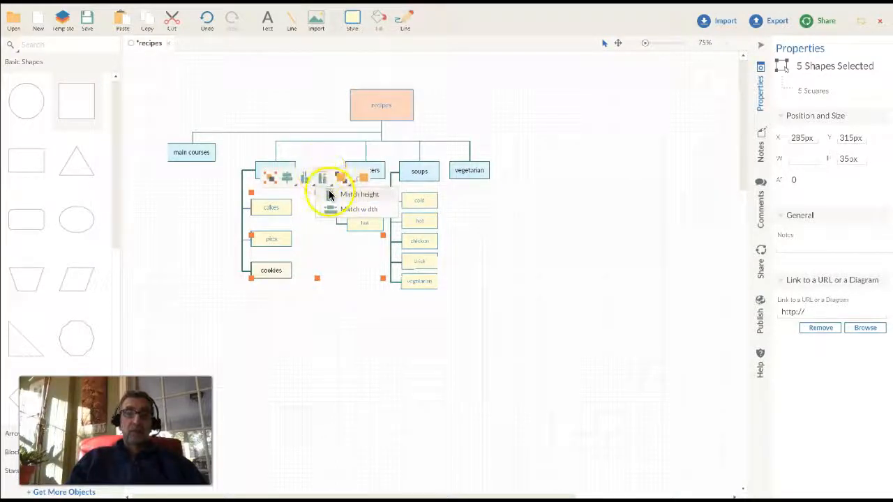
pyautogui.click(329, 194)
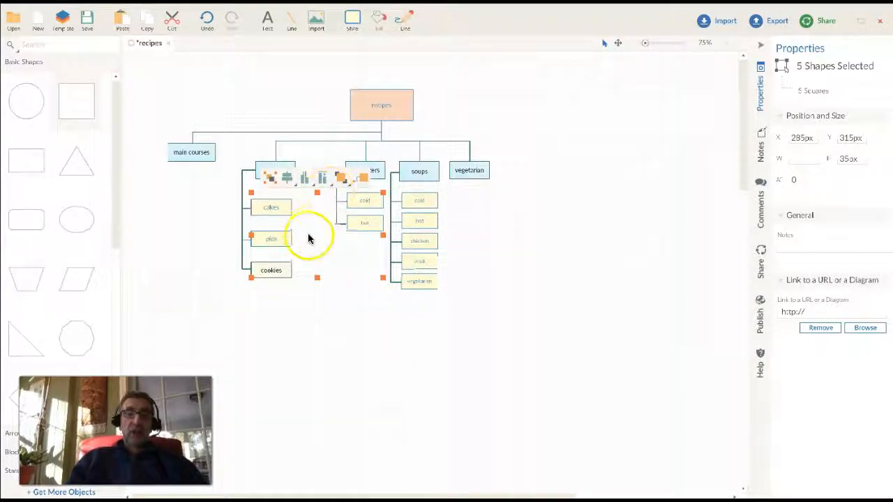
pyautogui.click(307, 243)
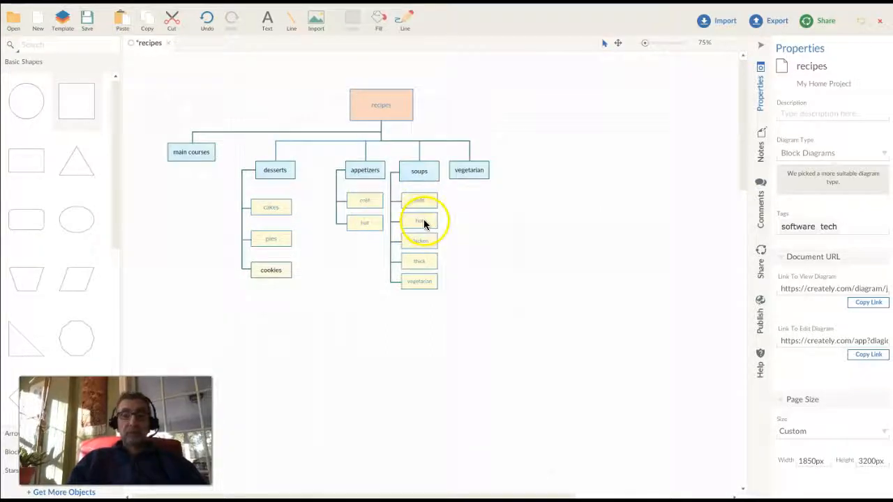
# Step: Align the top edges of the cakes box and the cold boxes under appetizers and soups
pyautogui.moveTo(272, 207); pyautogui.dragTo(272, 204)
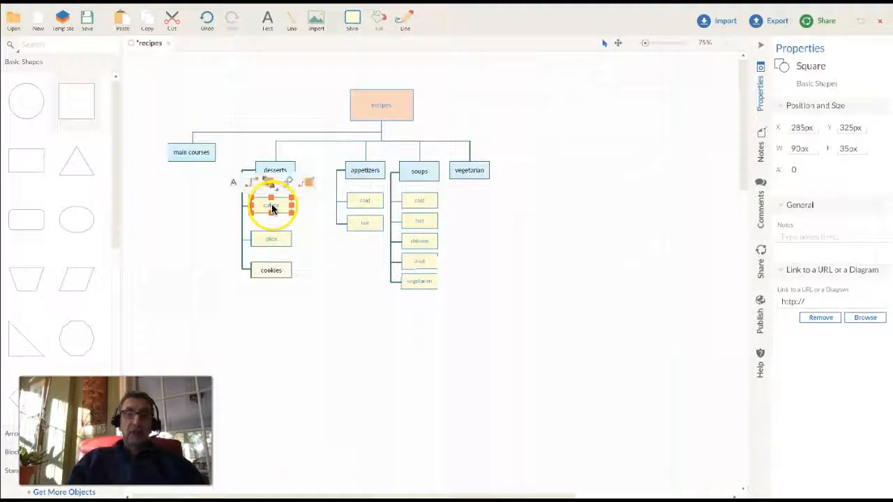
pyautogui.keyDown('shift'); pyautogui.click(365, 200); pyautogui.keyUp('shift')
pyautogui.keyDown('shift'); pyautogui.click(411, 203); pyautogui.keyUp('shift')
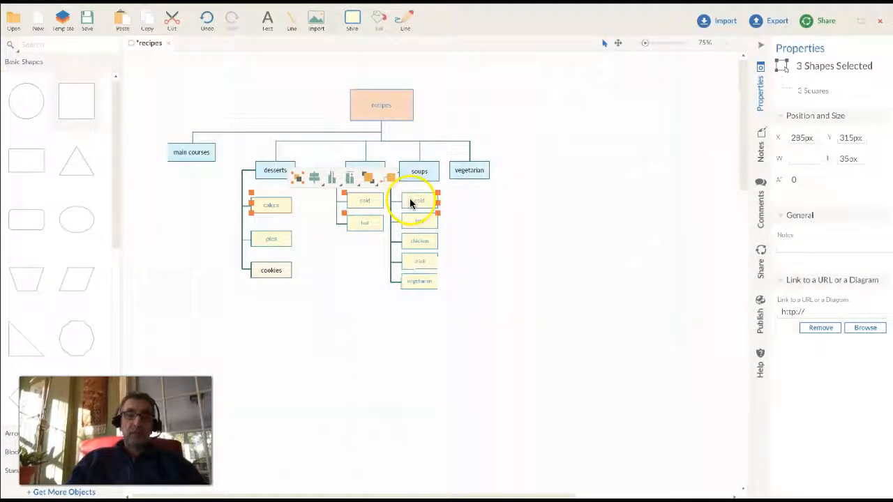
pyautogui.click(351, 177)
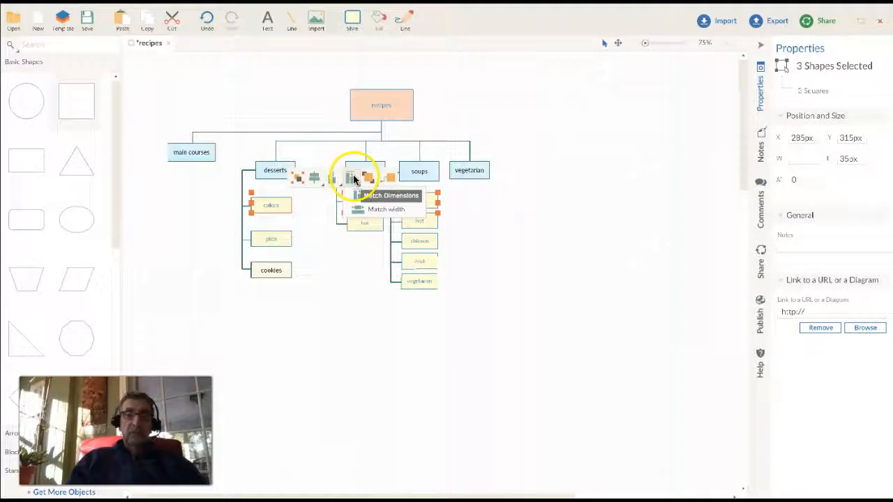
pyautogui.click(314, 179)
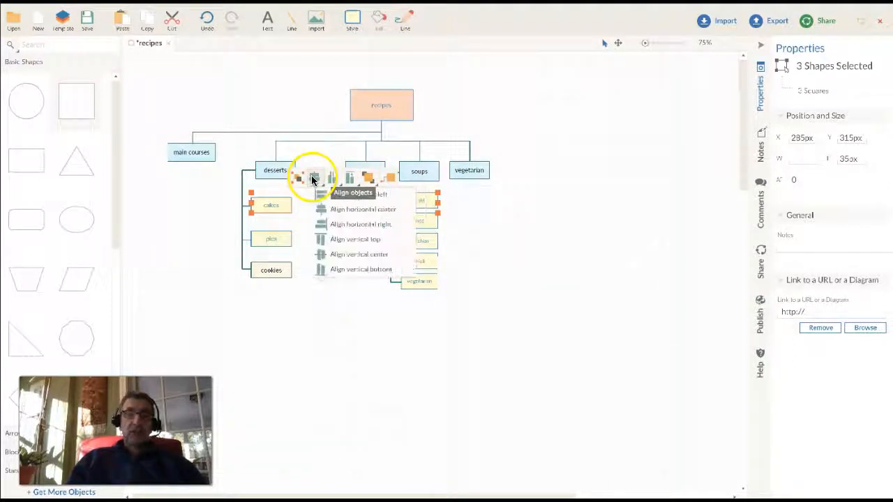
pyautogui.click(336, 240)
pyautogui.click(315, 264)
# Step: Move pies and cookies up beneath cakes, with pies at X 285 px, Y 365 px and cookies at Y 410 px
pyautogui.moveTo(282, 234); pyautogui.dragTo(282, 219)
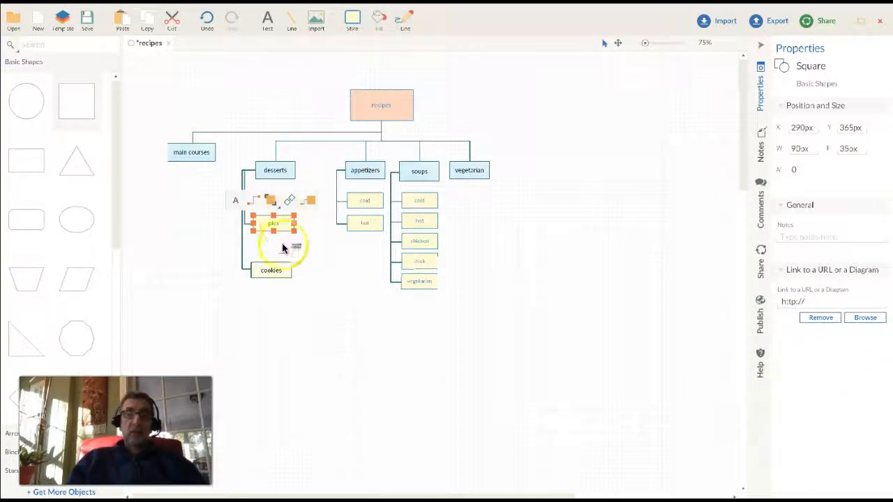
pyautogui.click(277, 299)
pyautogui.moveTo(273, 268); pyautogui.dragTo(267, 226)
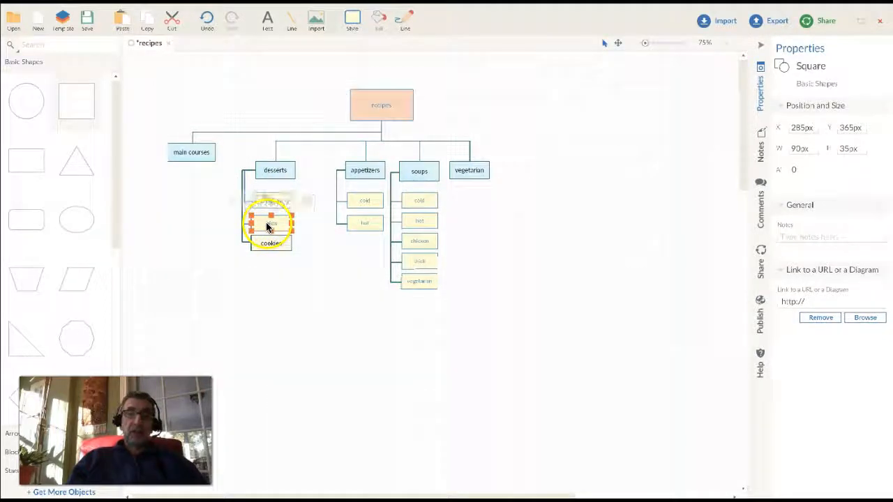
# Step: Line up the cakes box with the left edge of pies and cookies, and shift cookies slightly down to even the spacing
pyautogui.click(245, 201)
pyautogui.click(279, 203)
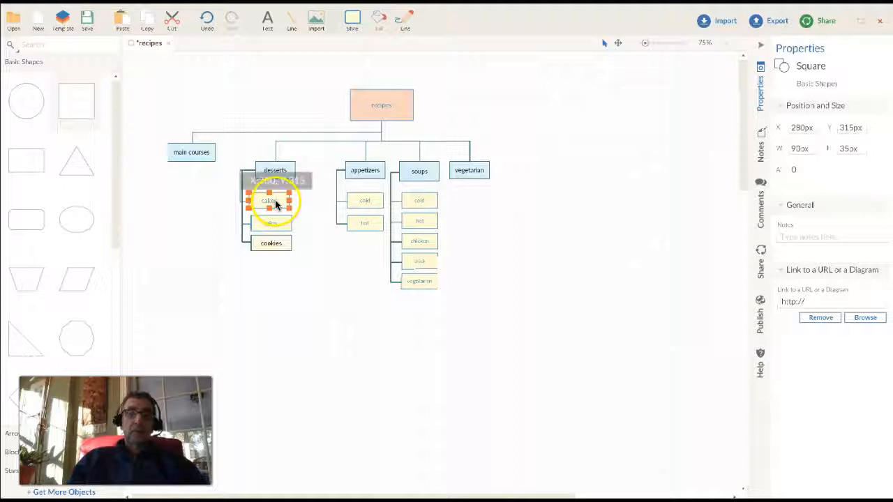
pyautogui.moveTo(277, 204); pyautogui.dragTo(275, 247)
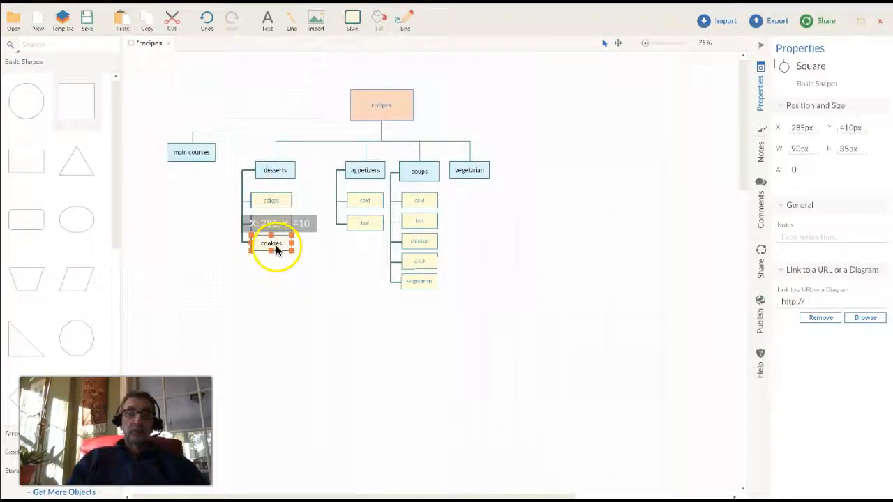
pyautogui.click(274, 276)
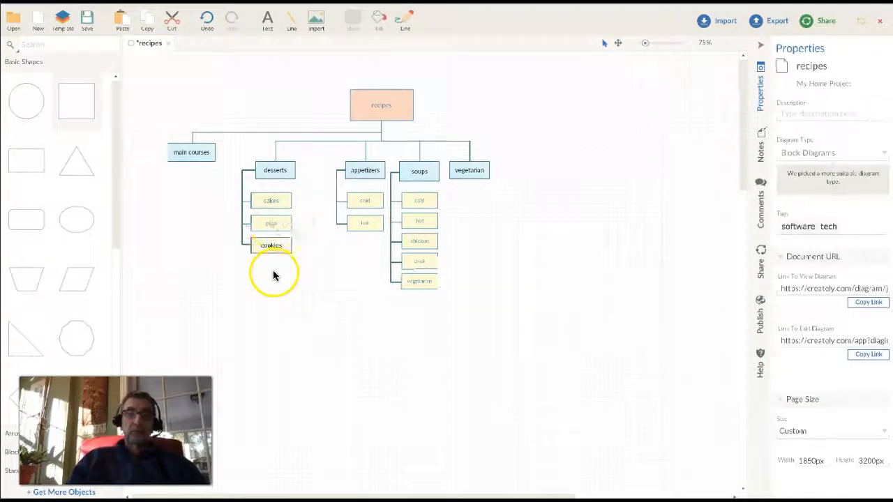
# Step: Tighten the spacing by moving pies and cookies up slightly, and raise the hot box under appetizers level with pies
pyautogui.click(274, 222)
pyautogui.moveTo(274, 223); pyautogui.dragTo(276, 242)
pyautogui.click(326, 301)
pyautogui.click(363, 225)
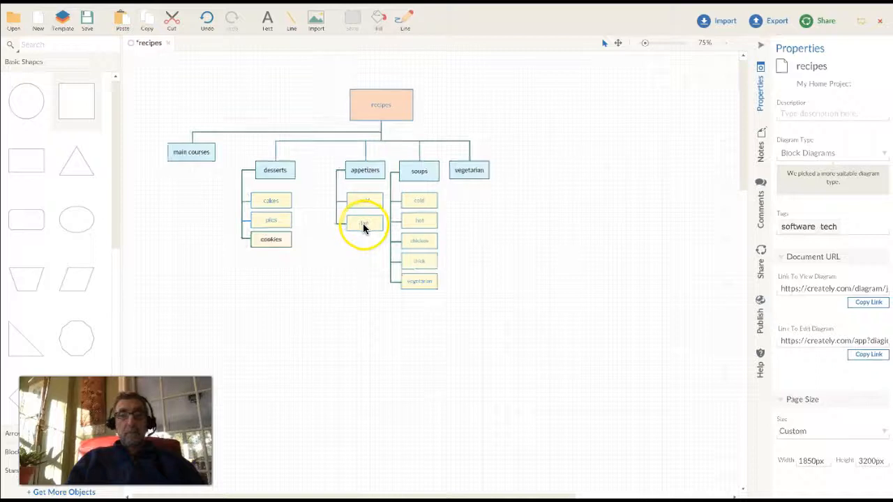
pyautogui.click(352, 268)
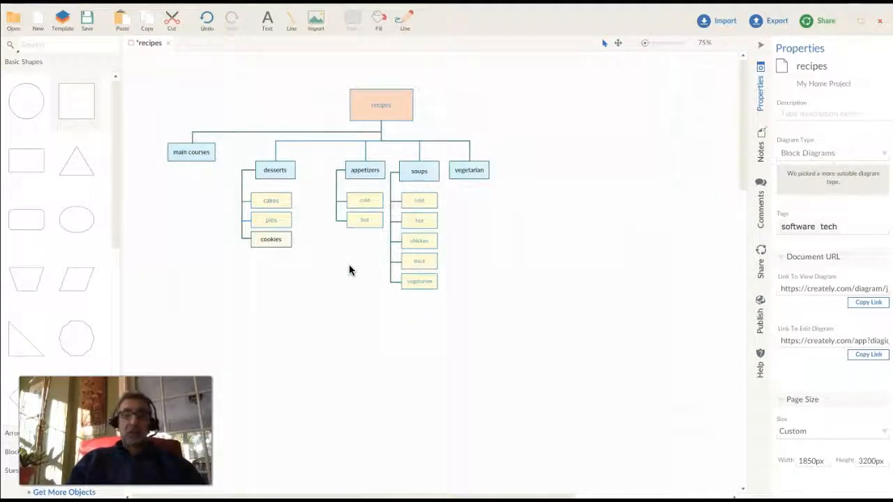
pyautogui.click(365, 170)
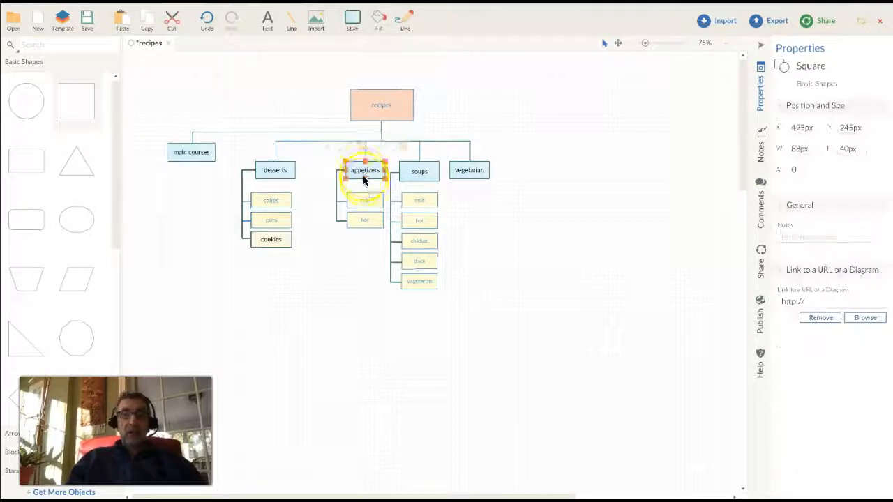
pyautogui.keyDown('shift'); pyautogui.click(362, 204); pyautogui.keyUp('shift')
pyautogui.click(313, 213)
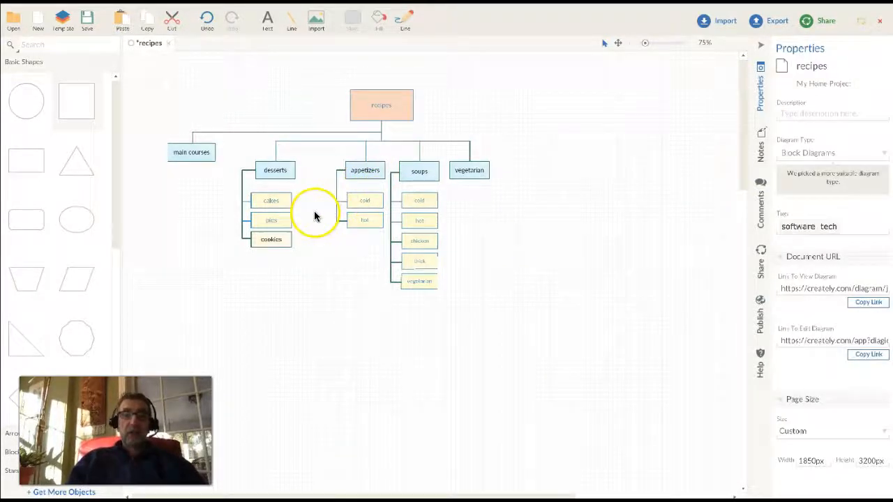
# Step: Move the desserts box together with its cakes, pies and cookies boxes right, closer to the appetizers branch
pyautogui.moveTo(234, 157); pyautogui.dragTo(326, 304)
pyautogui.moveTo(280, 176); pyautogui.dragTo(307, 172)
pyautogui.click(233, 190)
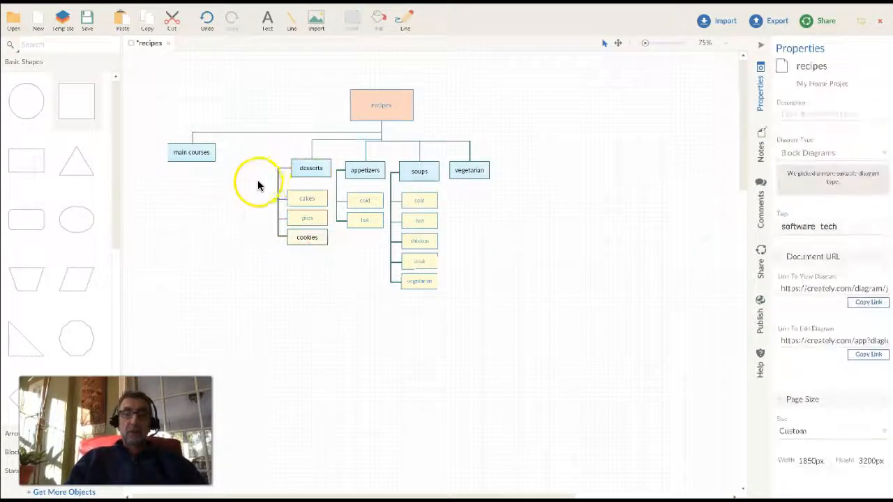
# Step: Try to reposition the selected desserts branch, and undo the move
pyautogui.click(323, 166)
pyautogui.moveTo(258, 145); pyautogui.dragTo(333, 271)
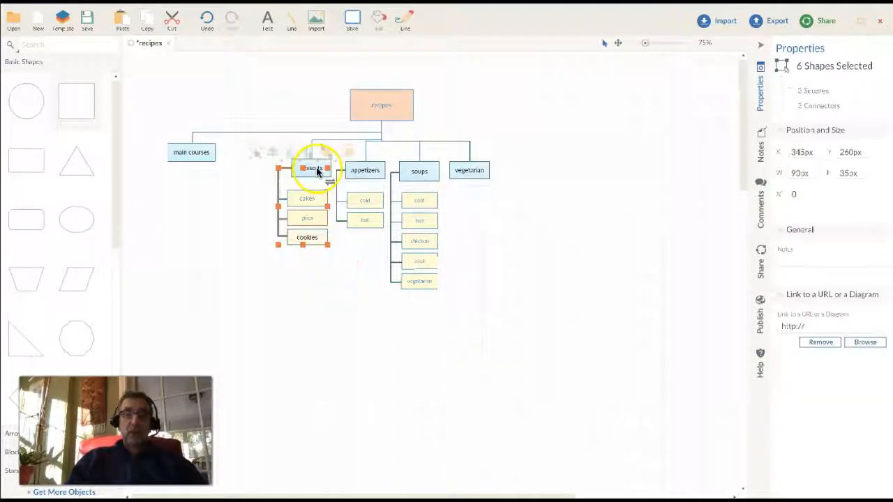
pyautogui.moveTo(316, 181); pyautogui.dragTo(317, 170)
pyautogui.hotkey('ctrl', 'z')
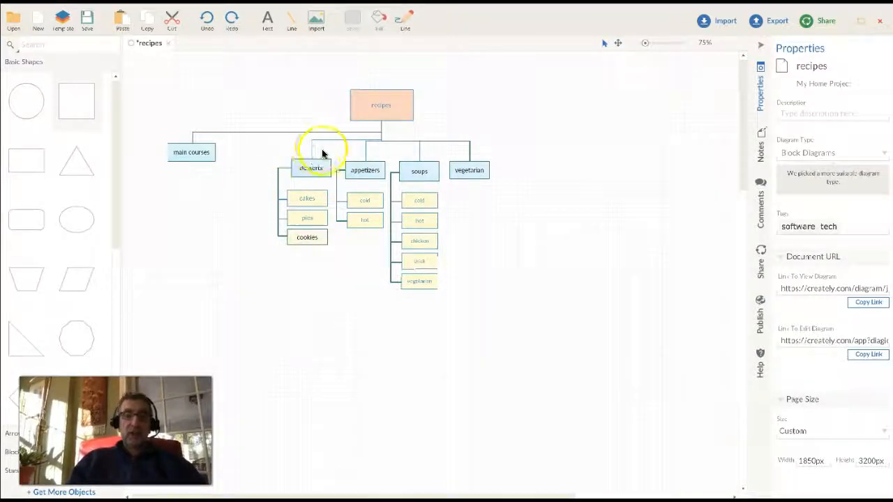
# Step: Shift the desserts box with its three sub-boxes level with the appetizers branch, and move main courses to X 210 px, Y 245 px
pyautogui.click(311, 166)
pyautogui.keyDown('shift'); pyautogui.click(311, 200); pyautogui.keyUp('shift')
pyautogui.keyDown('shift'); pyautogui.click(309, 216); pyautogui.keyUp('shift')
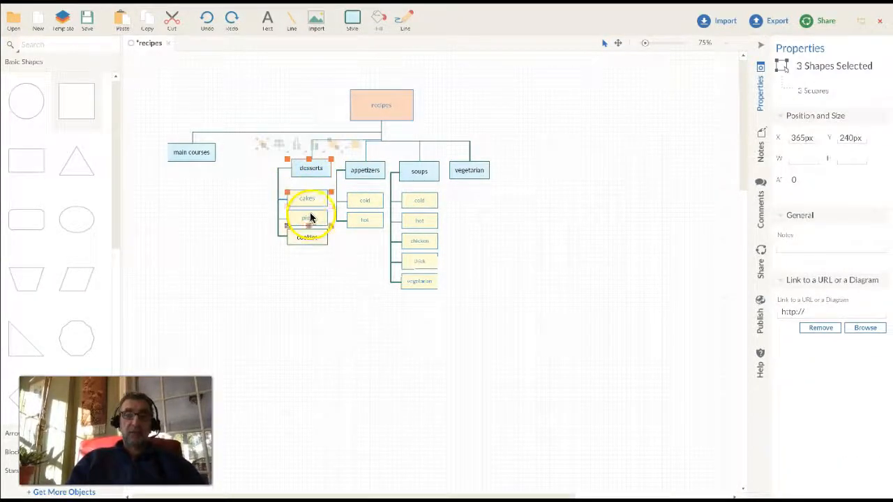
pyautogui.keyDown('shift'); pyautogui.click(307, 238); pyautogui.keyUp('shift')
pyautogui.moveTo(312, 174); pyautogui.dragTo(314, 171)
pyautogui.click(244, 183)
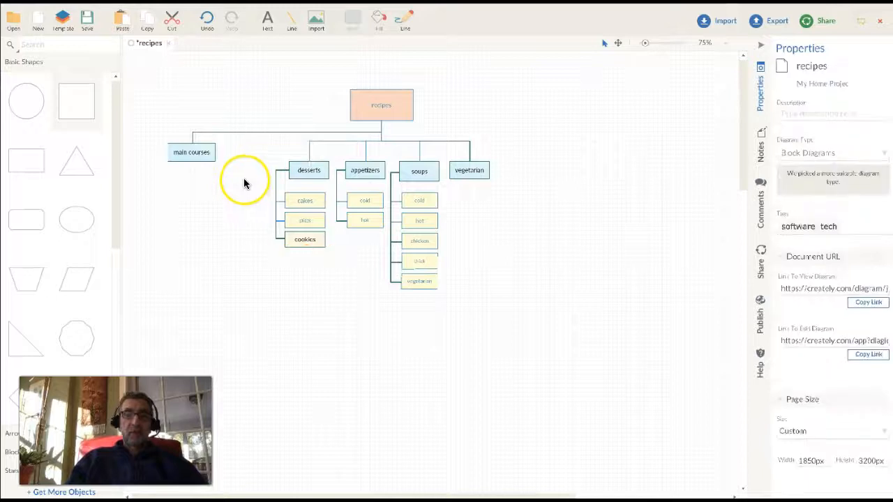
pyautogui.moveTo(193, 154); pyautogui.dragTo(246, 175)
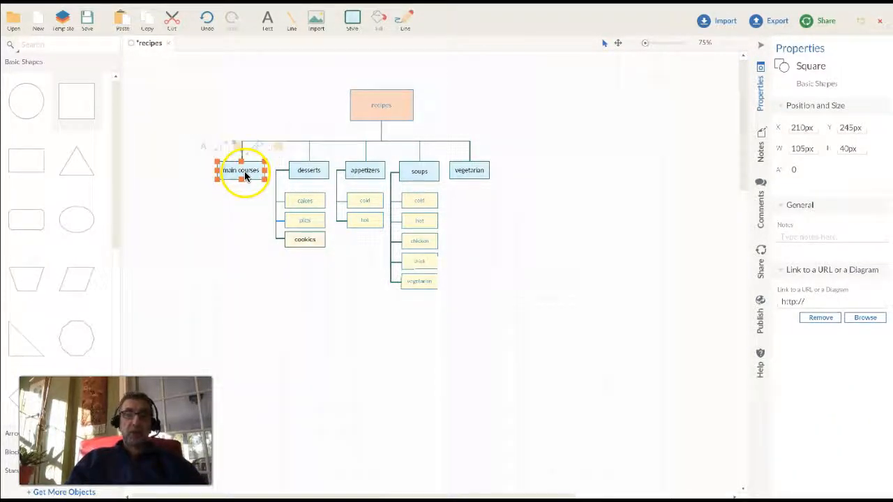
pyautogui.click(239, 181)
pyautogui.click(239, 173)
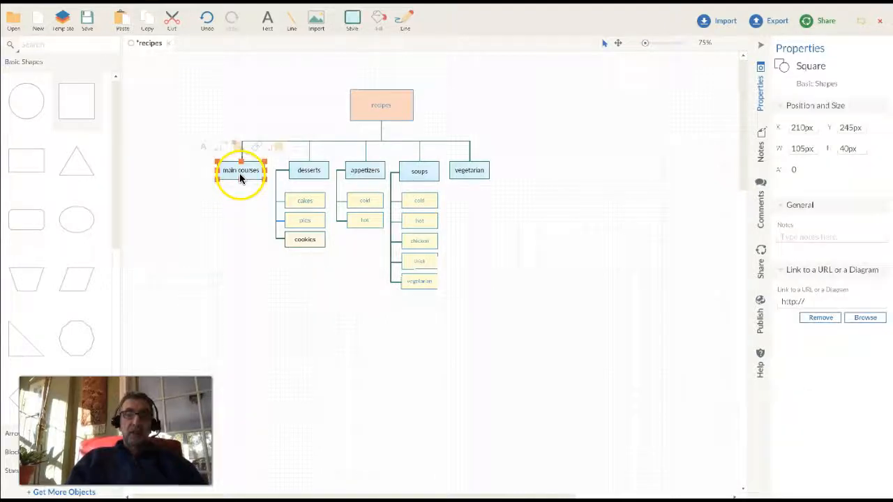
pyautogui.click(237, 211)
pyautogui.click(477, 185)
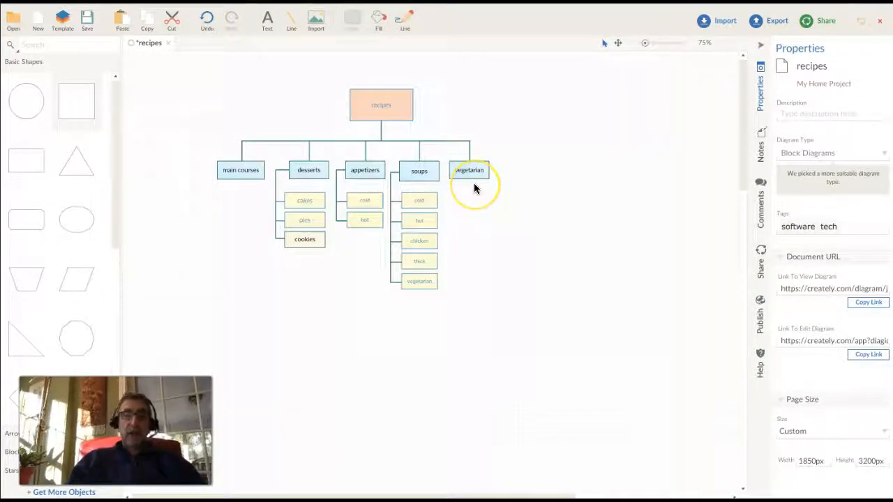
pyautogui.click(469, 206)
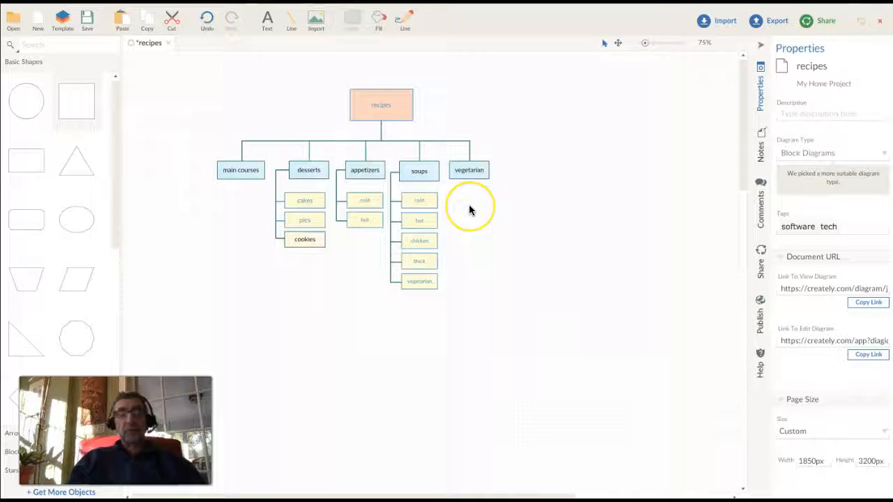
pyautogui.click(433, 190)
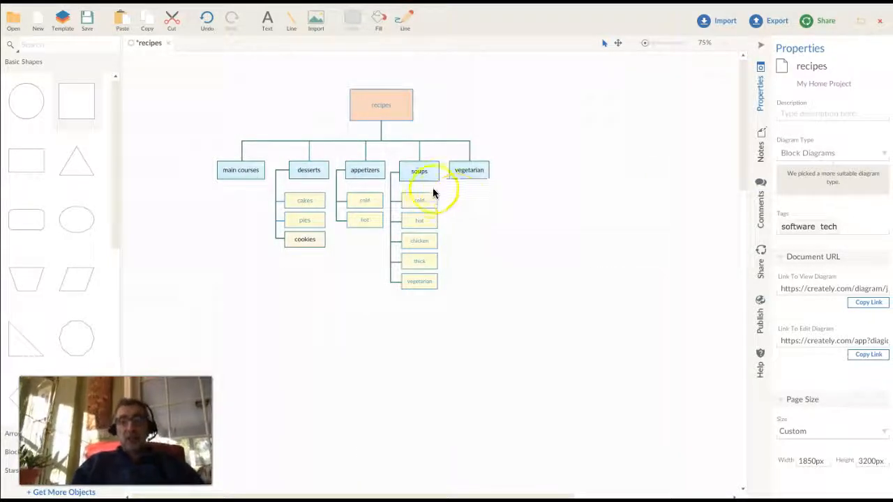
# Step: Move the vegetarian box to X 920 px, Y 245 px, and place a copy of the soups' cold box at X 750 px, Y 320 px
pyautogui.moveTo(473, 172); pyautogui.dragTo(558, 168)
pyautogui.click(477, 173)
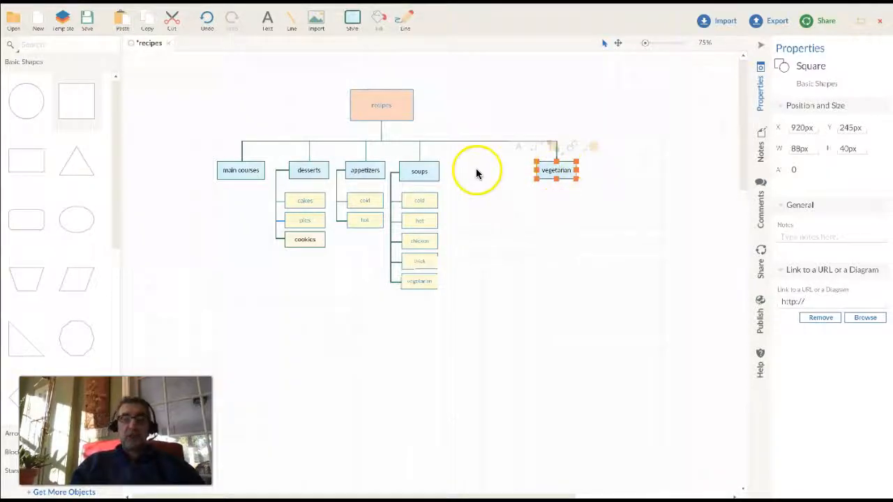
pyautogui.click(430, 203)
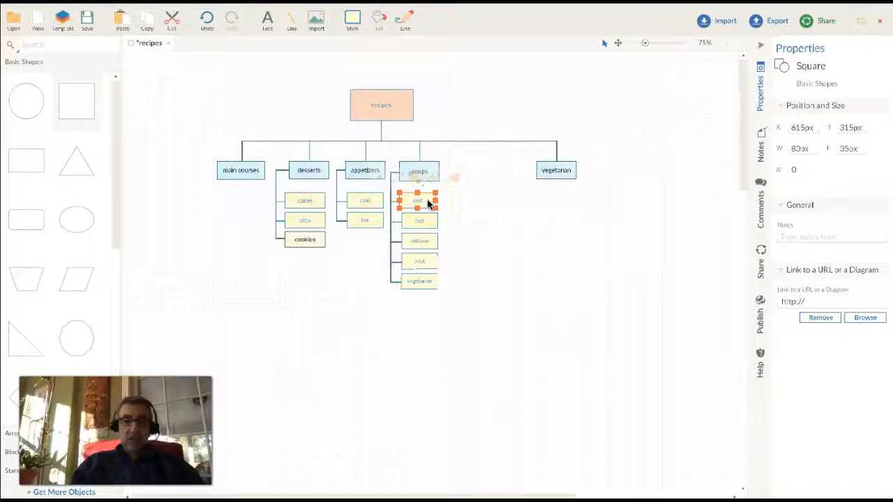
pyautogui.moveTo(429, 203); pyautogui.dragTo(470, 201)
# Step: Try a light blue fill on the copied cold box
pyautogui.click(379, 19)
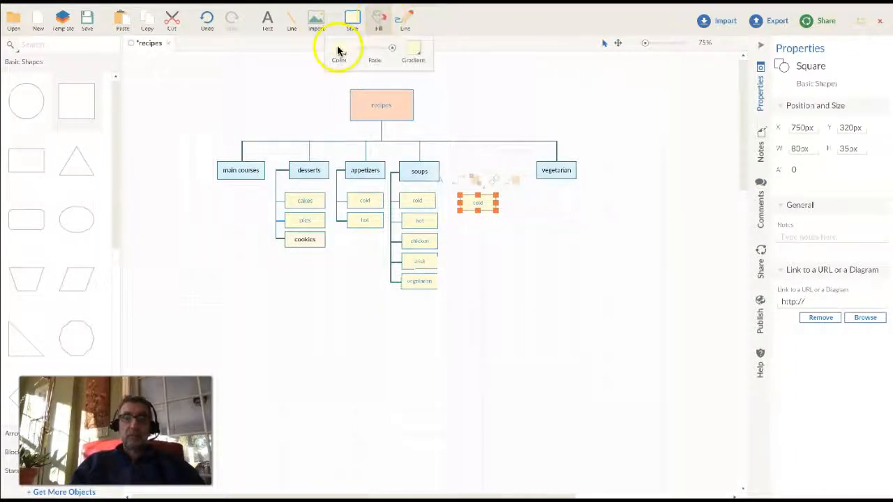
pyautogui.click(337, 51)
pyautogui.click(420, 105)
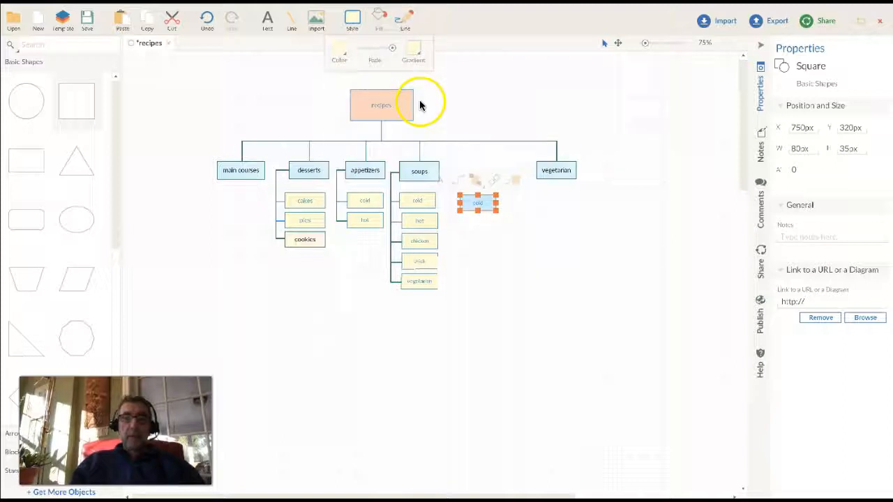
# Step: Fill the copied cold box between soups and vegetarian with light green
pyautogui.click(379, 19)
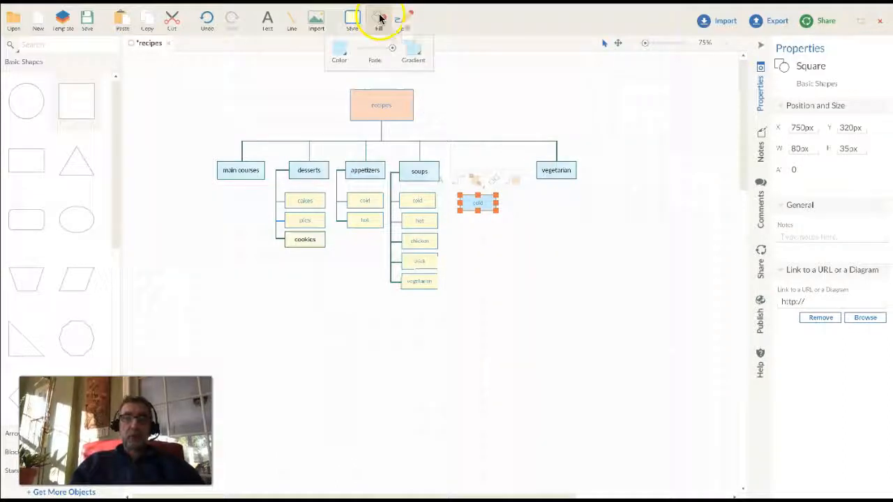
pyautogui.click(343, 53)
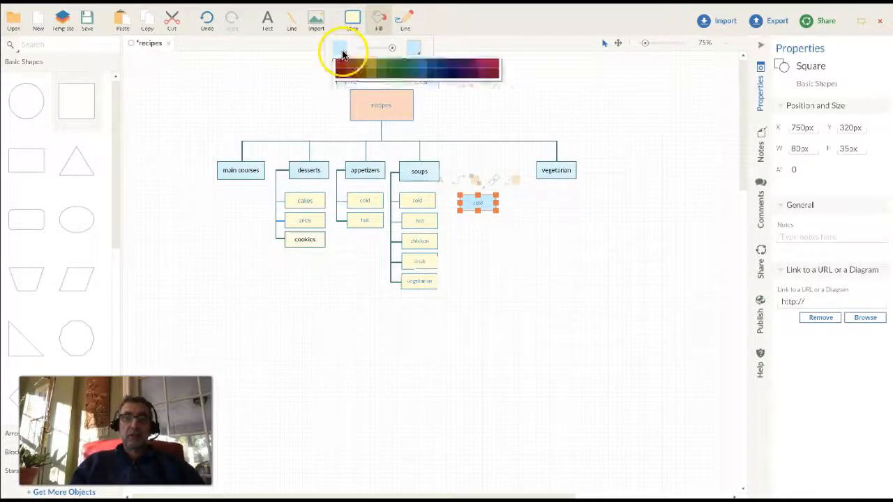
pyautogui.click(381, 103)
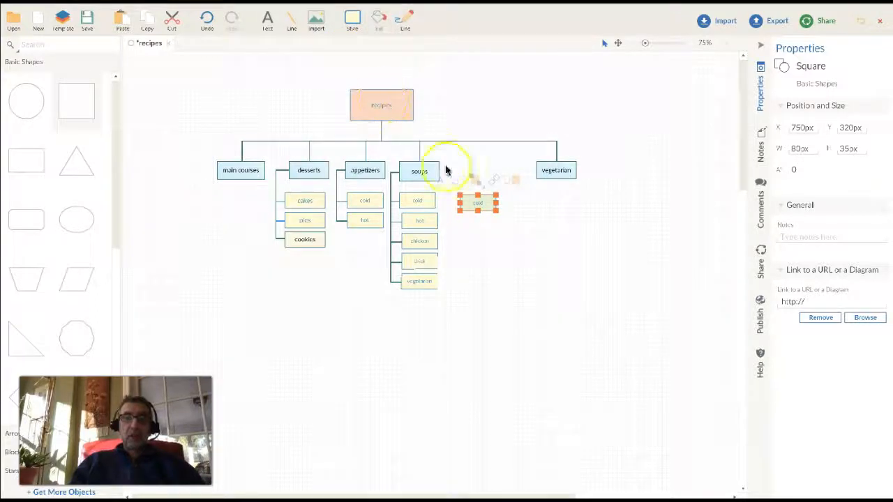
pyautogui.click(479, 212)
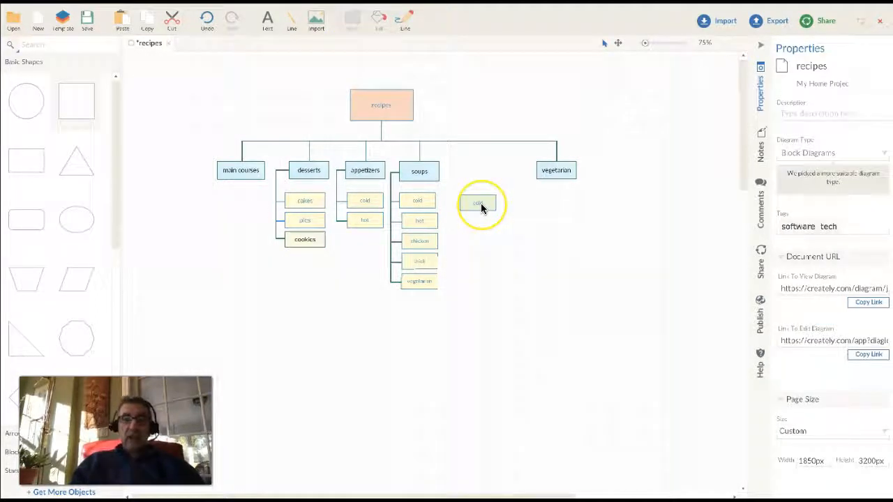
# Step: Change the green box's label to "soup list"
pyautogui.click(480, 203)
pyautogui.doubleClick(475, 201)
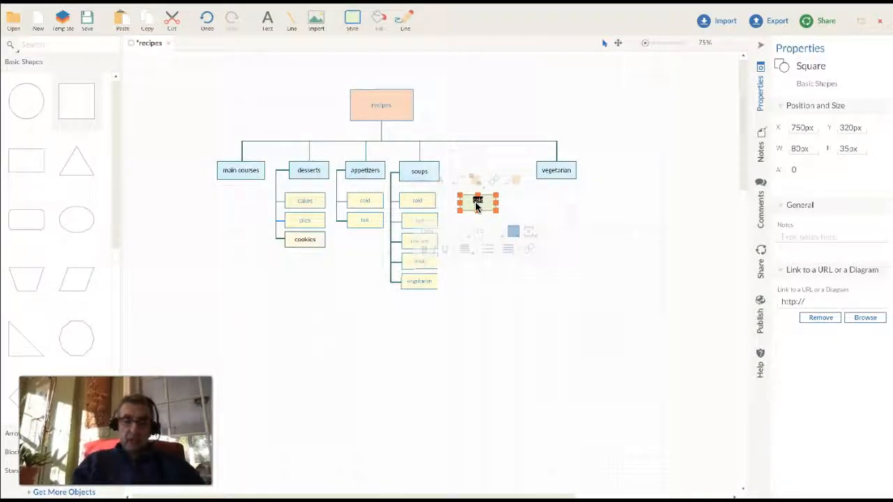
pyautogui.write('sau')
pyautogui.write('p list')
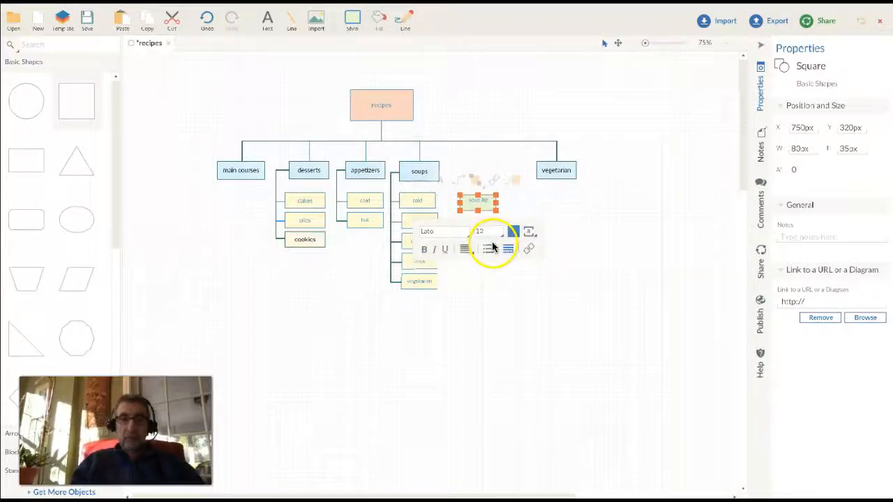
pyautogui.click(499, 193)
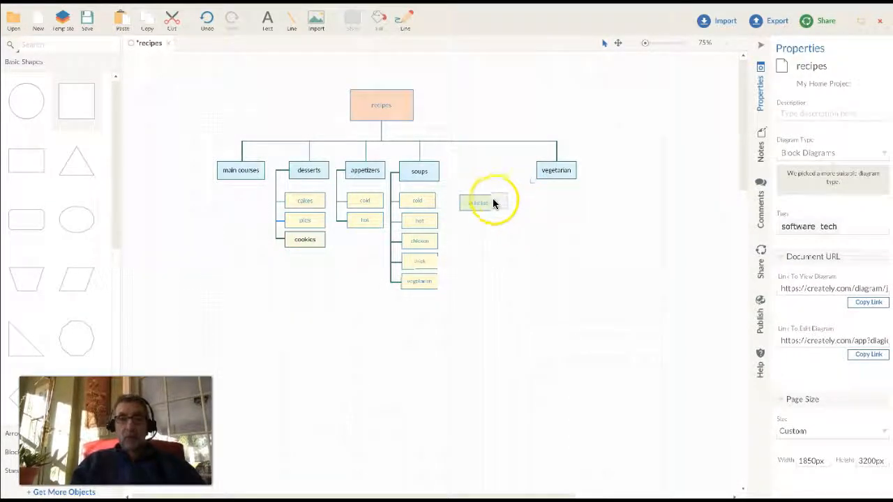
pyautogui.doubleClick(481, 200)
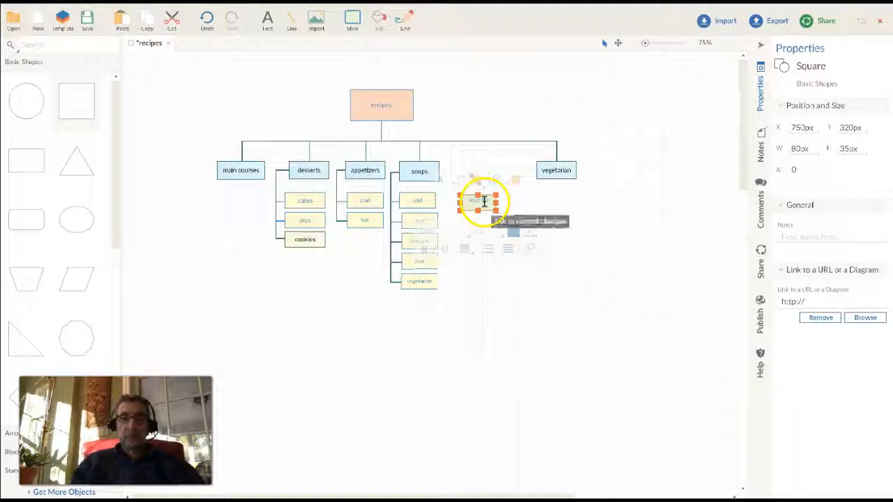
pyautogui.click(476, 217)
# Step: Paste three copies of the soup list box and move two of them close to the original so they overlap it
pyautogui.click(479, 204)
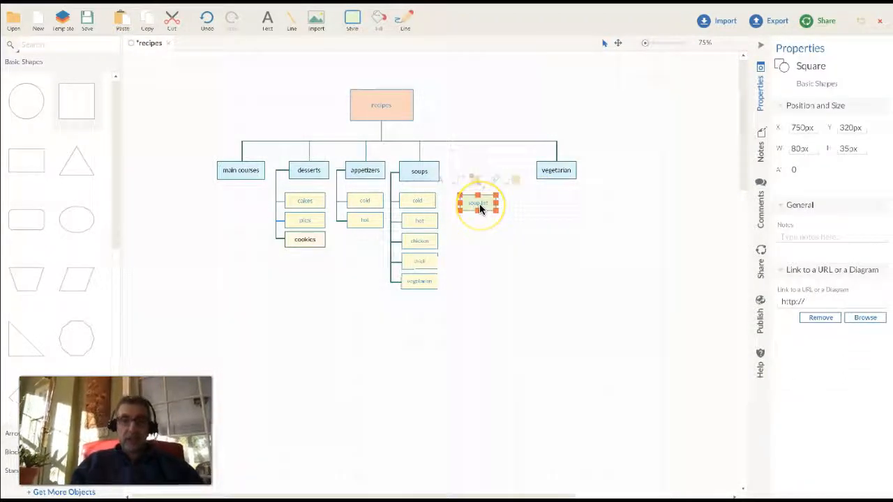
pyautogui.hotkey('ctrl', 'v')
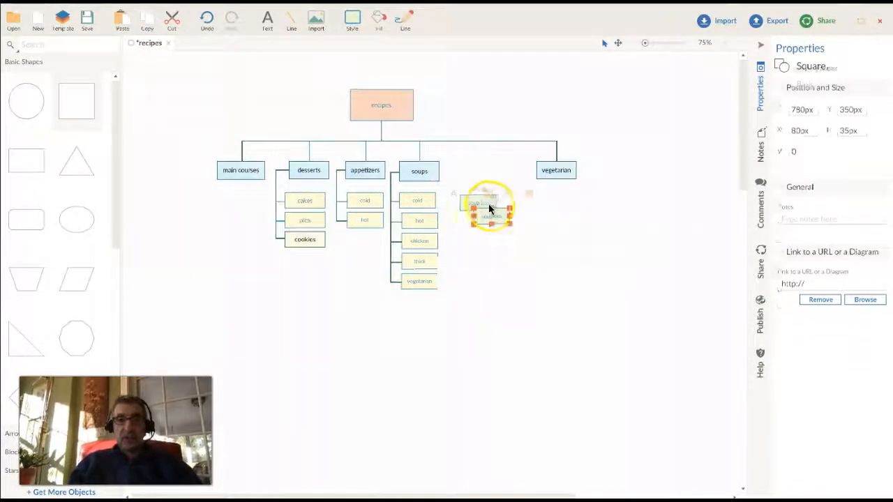
pyautogui.hotkey('ctrl', 'v')
pyautogui.hotkey('ctrl', 'v')
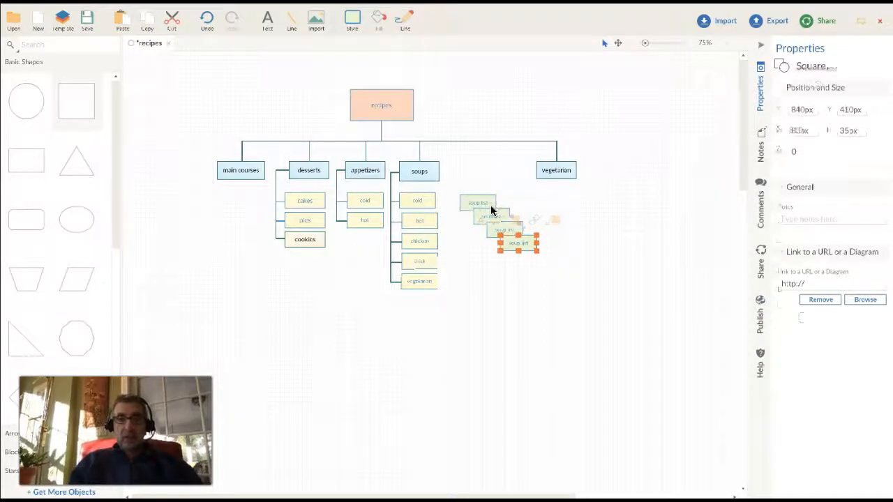
pyautogui.click(475, 268)
pyautogui.moveTo(493, 214); pyautogui.dragTo(474, 212)
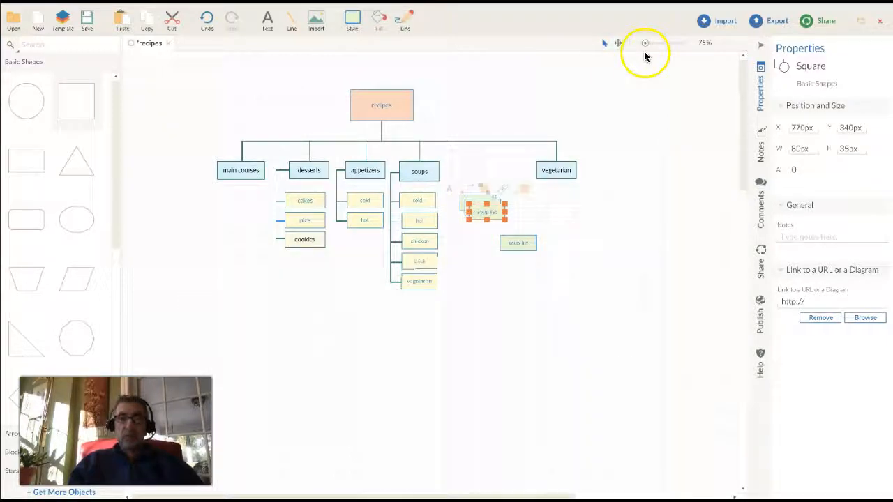
# Step: Stack the soup list copies over the original in small even diagonal offsets, with the front one at X 765 px, Y 335 px
pyautogui.moveTo(644, 44); pyautogui.dragTo(663, 43)
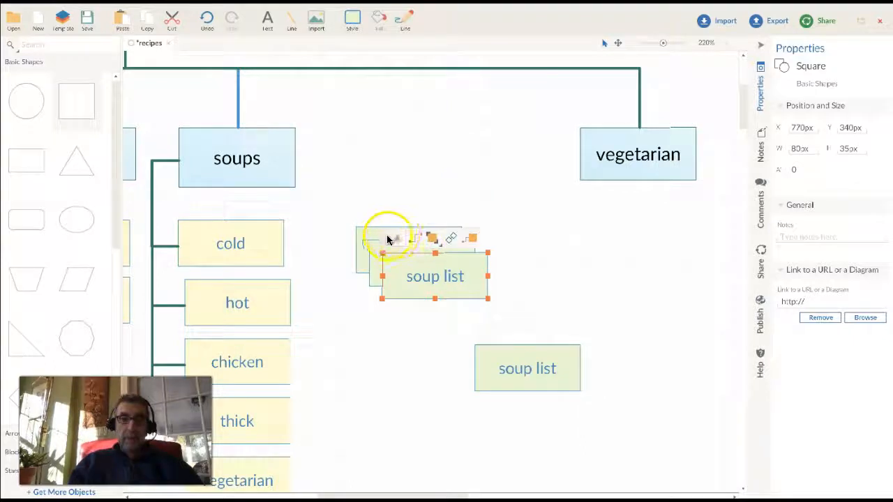
pyautogui.moveTo(379, 253); pyautogui.dragTo(380, 249)
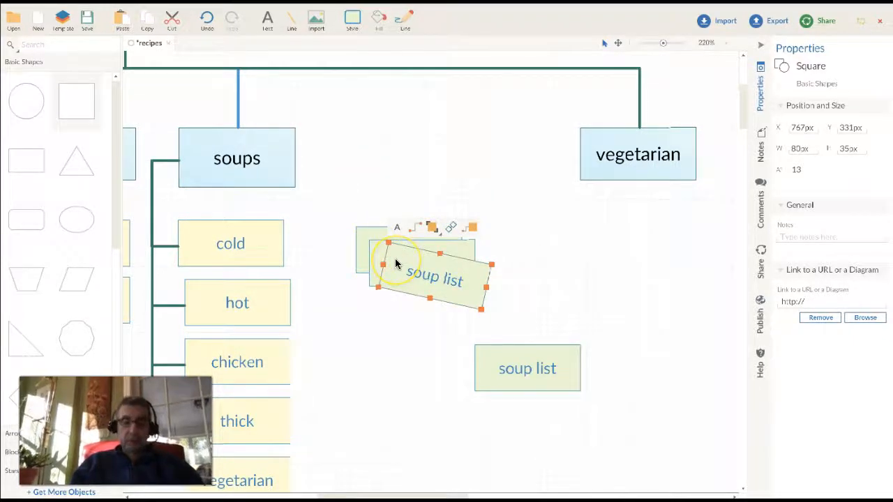
pyautogui.hotkey('ctrl', 'z')
pyautogui.moveTo(389, 252)
pyautogui.mouseDown()
pyautogui.moveTo(392, 239)
pyautogui.moveTo(384, 238)
pyautogui.mouseUp()
pyautogui.moveTo(402, 270)
pyautogui.mouseDown()
pyautogui.moveTo(409, 273)
pyautogui.moveTo(399, 263)
pyautogui.mouseUp()
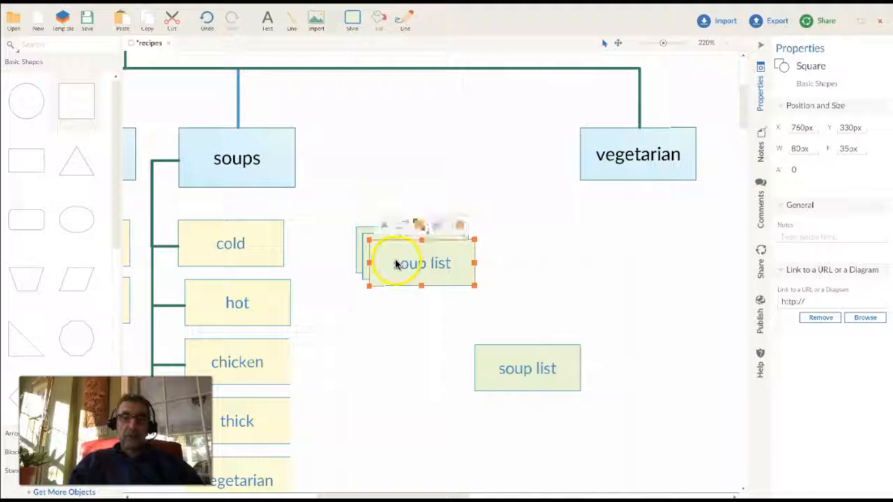
pyautogui.click(495, 369)
pyautogui.moveTo(495, 369); pyautogui.dragTo(393, 270)
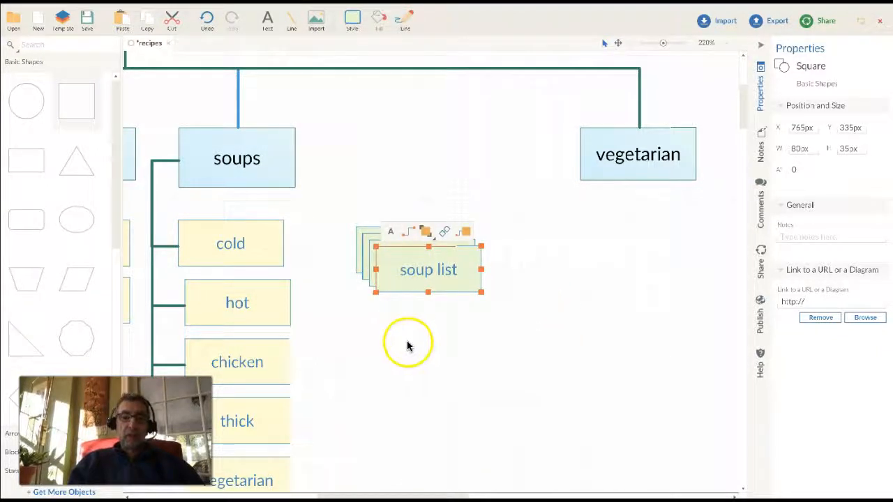
pyautogui.click(407, 343)
# Step: Group the four stacked soup list boxes and move the group slightly up
pyautogui.moveTo(341, 219); pyautogui.dragTo(534, 332)
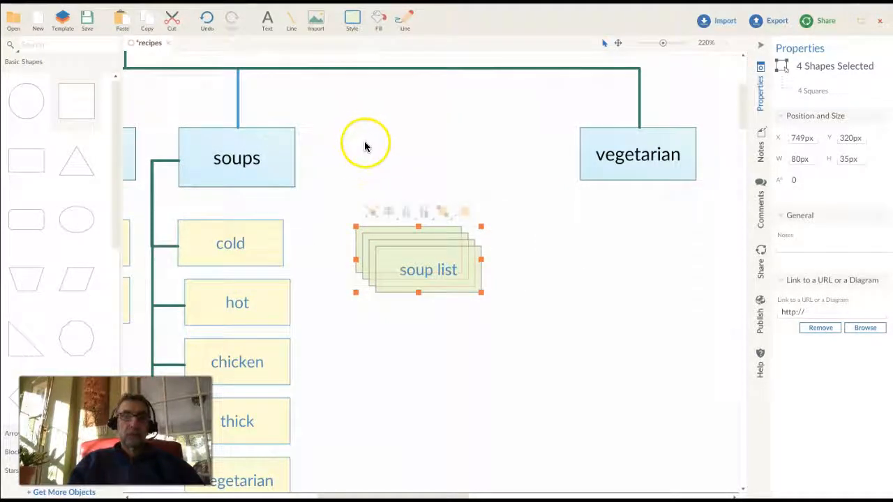
pyautogui.click(374, 212)
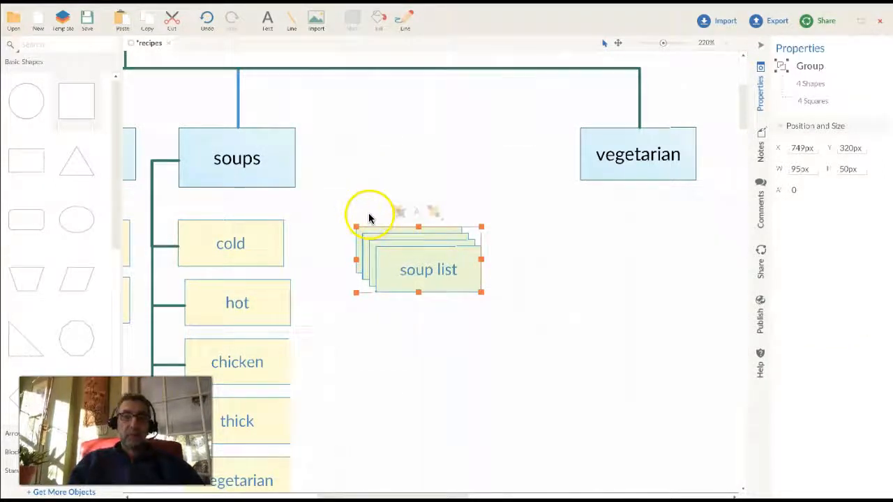
pyautogui.click(370, 211)
pyautogui.moveTo(416, 273); pyautogui.dragTo(420, 252)
# Step: Connect the cold box under soups to the soup list stack with a straight connector, and adjust the stack's position beside it
pyautogui.click(250, 241)
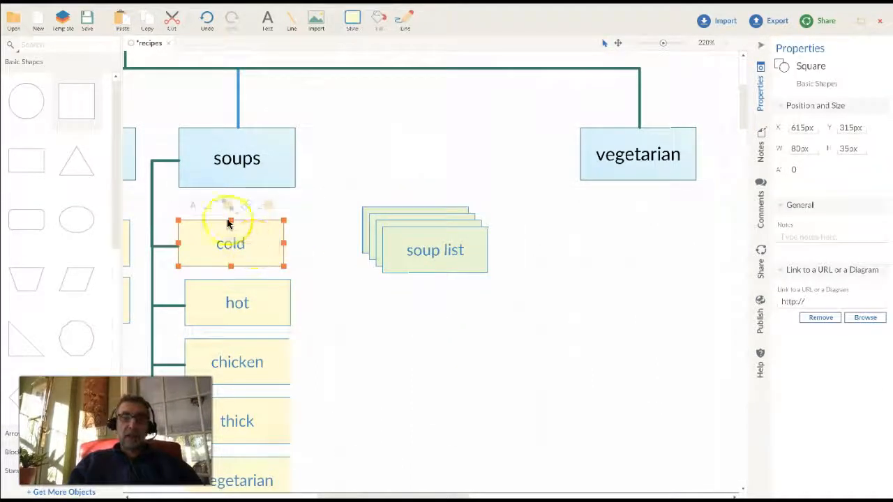
pyautogui.moveTo(209, 209); pyautogui.dragTo(412, 241)
pyautogui.hotkey('ctrl', 'z')
pyautogui.click(235, 244)
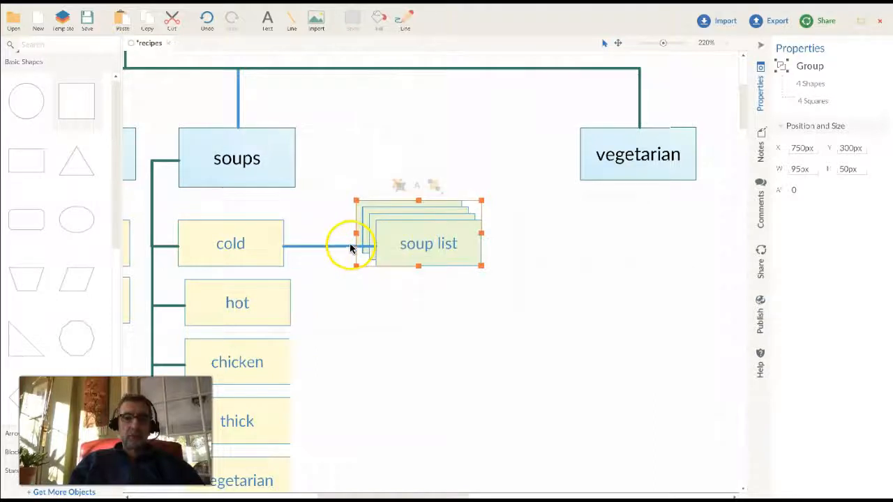
pyautogui.moveTo(349, 244)
pyautogui.mouseDown()
pyautogui.moveTo(372, 244)
pyautogui.moveTo(357, 238)
pyautogui.mouseUp()
pyautogui.click(346, 287)
pyautogui.moveTo(424, 236); pyautogui.dragTo(425, 244)
pyautogui.click(427, 356)
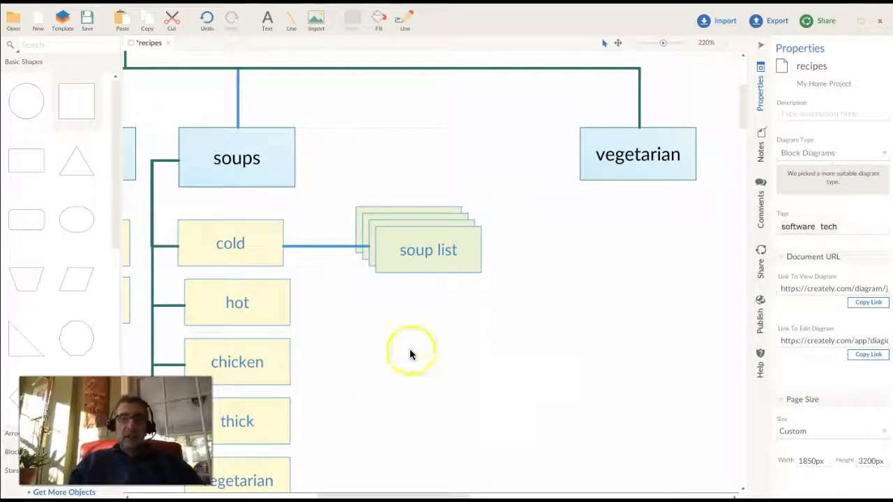
# Step: Duplicate the branches below recipes, place the copy to their right, and delete the long connector from the soup list stack to the copied cold box
pyautogui.click(642, 44)
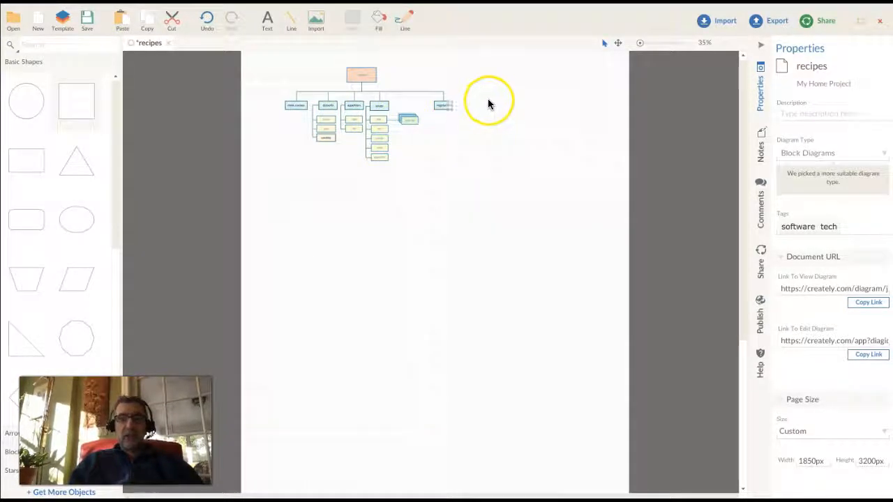
pyautogui.moveTo(273, 95); pyautogui.dragTo(491, 176)
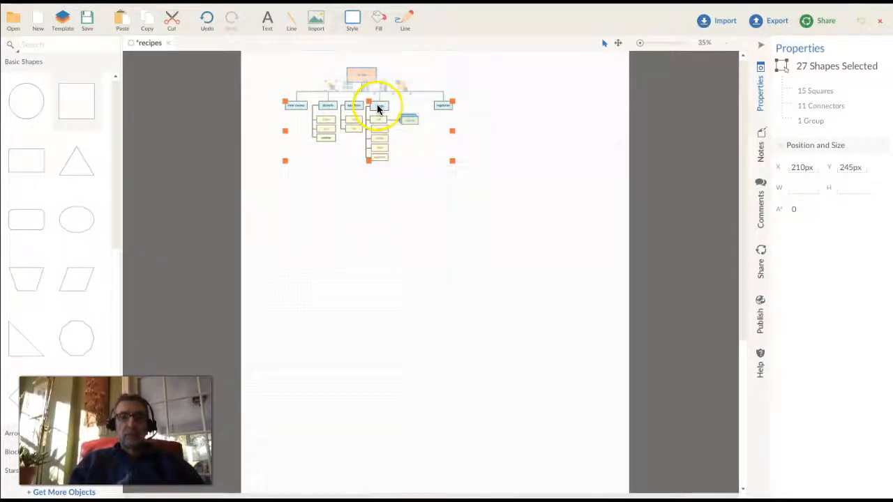
pyautogui.hotkey('ctrl', 'v')
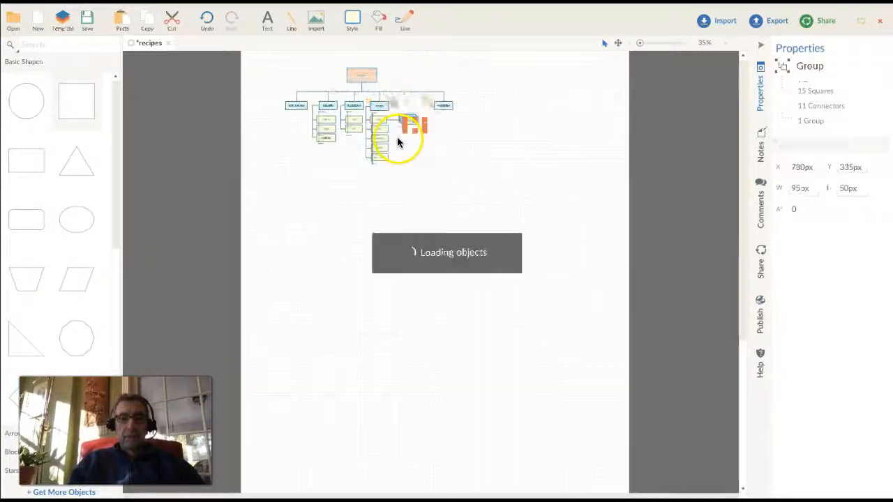
pyautogui.moveTo(397, 140); pyautogui.dragTo(530, 110)
pyautogui.click(433, 221)
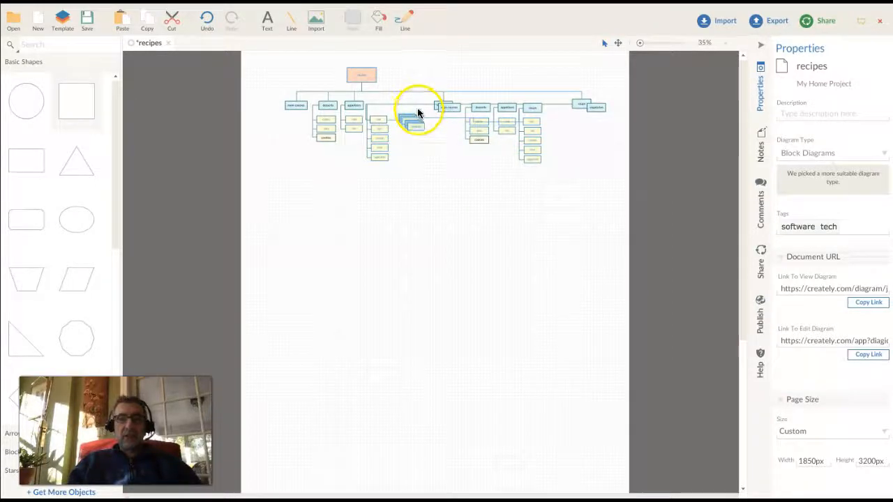
pyautogui.click(439, 117)
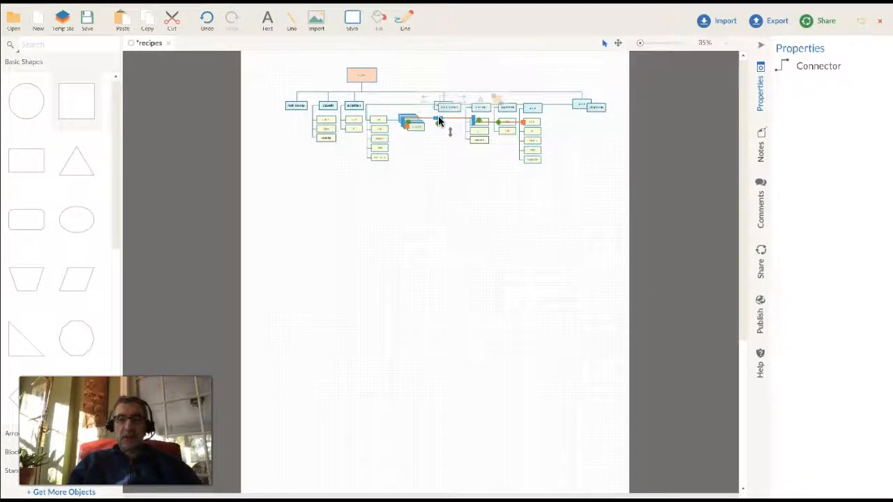
pyautogui.press('Delete')
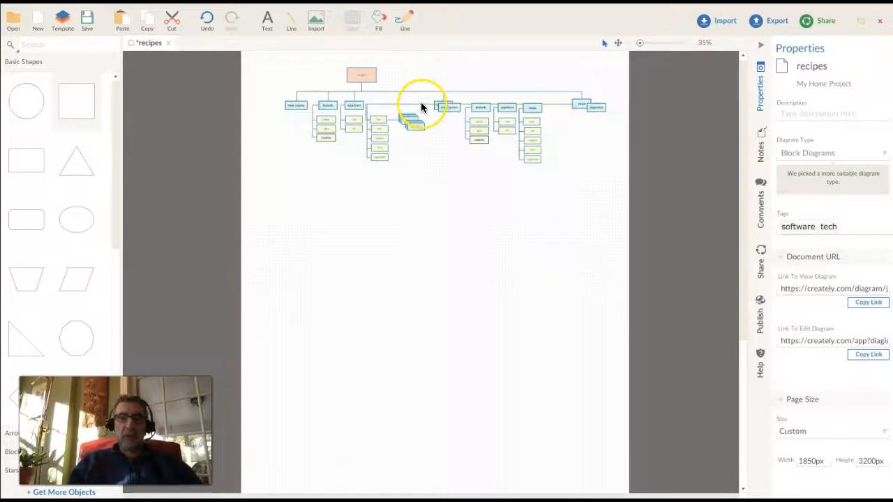
# Step: Delete the copied vegetarian box beside soups, and shift the connected soups box left to line up with the copied row
pyautogui.click(596, 108)
pyautogui.press('Delete')
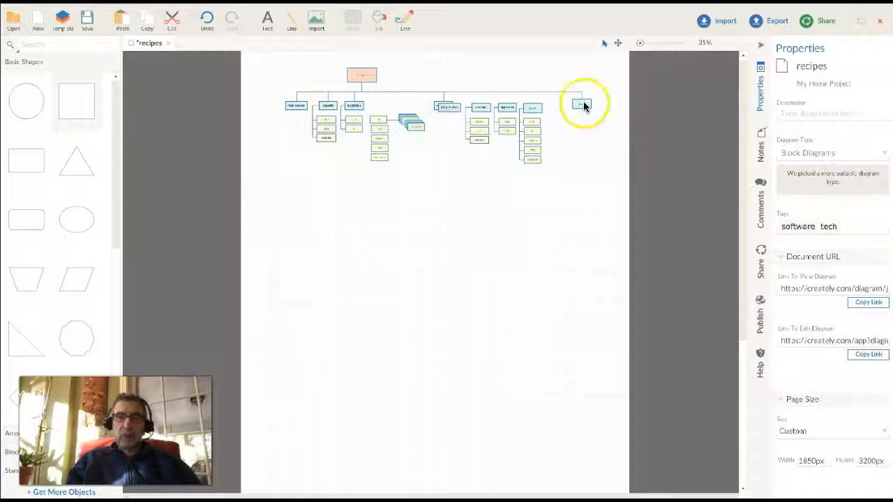
pyautogui.click(580, 106)
pyautogui.moveTo(577, 108); pyautogui.dragTo(562, 110)
pyautogui.click(561, 148)
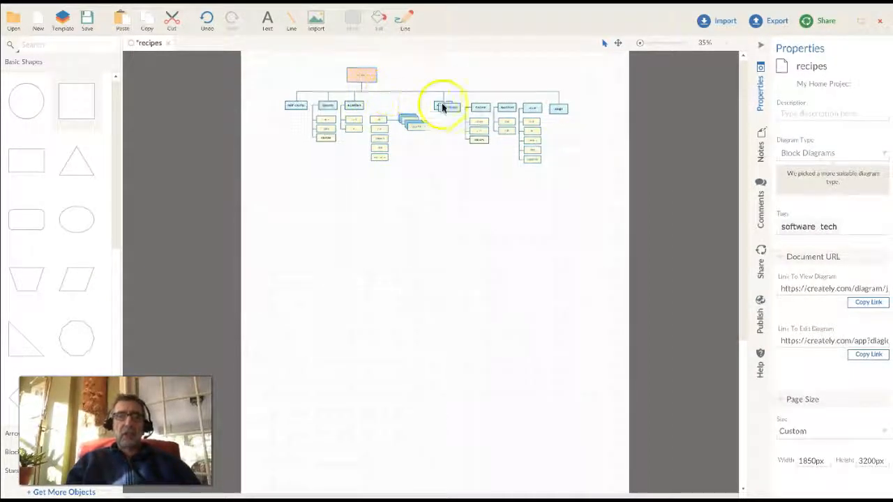
# Step: Move the copied main courses box off the vegetarian box into the gap after appetizers, and place the copied soup list stack below soups
pyautogui.moveTo(447, 109); pyautogui.dragTo(395, 109)
pyautogui.click(421, 77)
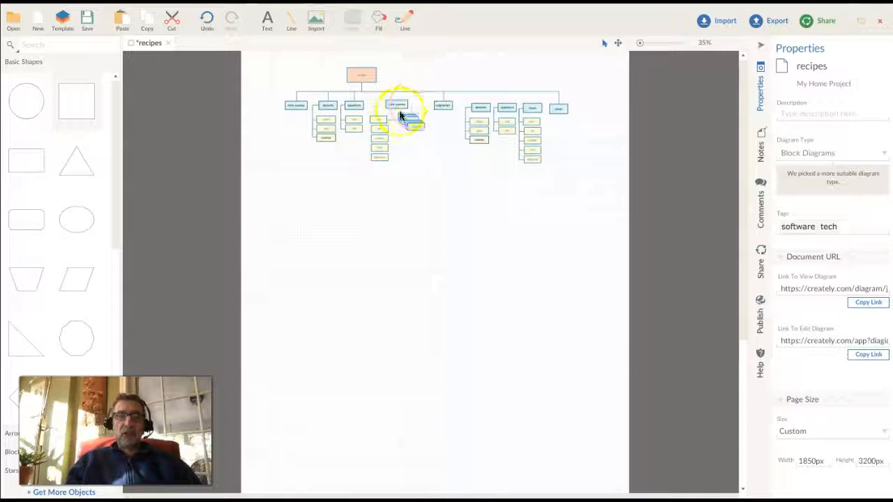
pyautogui.moveTo(415, 128); pyautogui.dragTo(579, 129)
pyautogui.click(454, 244)
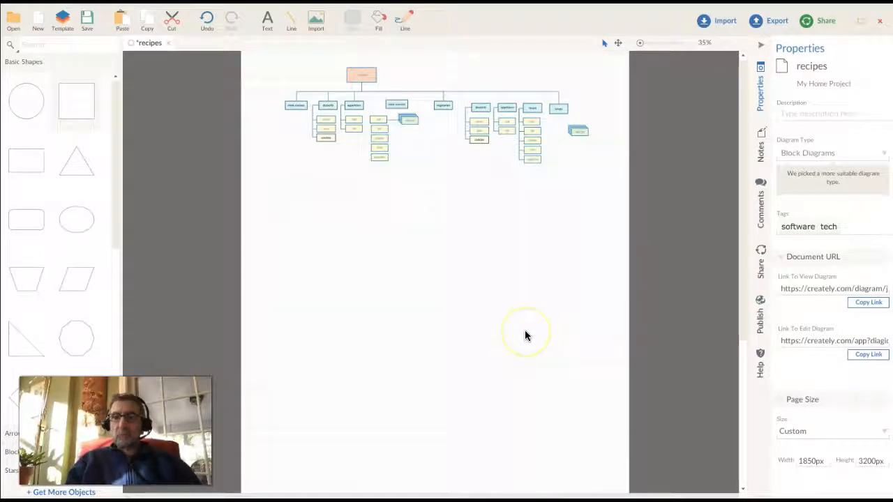
# Step: Export only the diagram area as a high-resolution PNG image
pyautogui.click(764, 25)
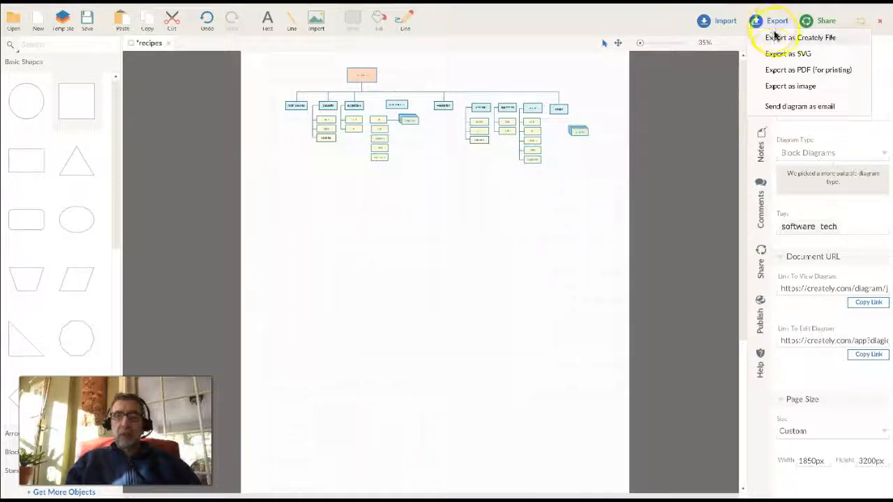
pyautogui.click(773, 87)
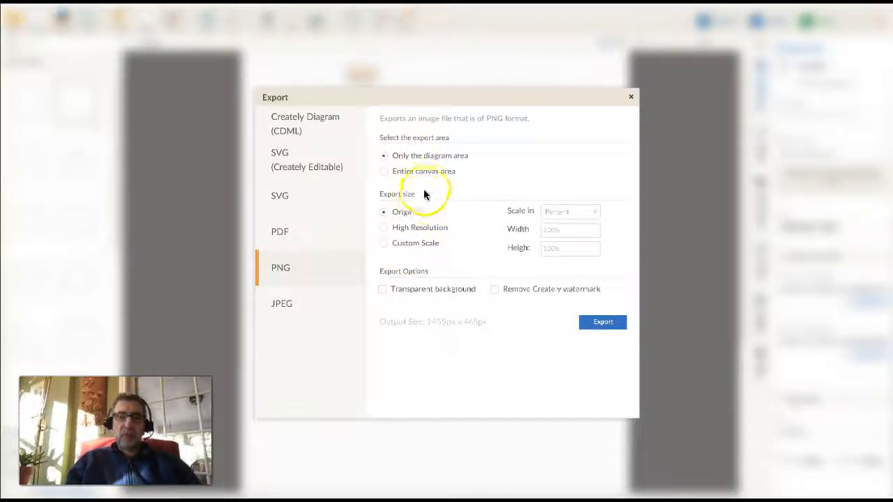
pyautogui.click(384, 229)
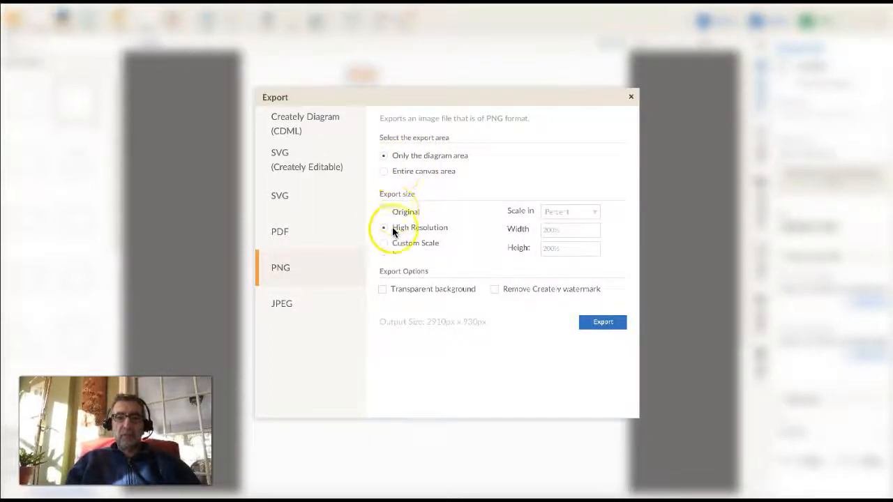
pyautogui.click(383, 213)
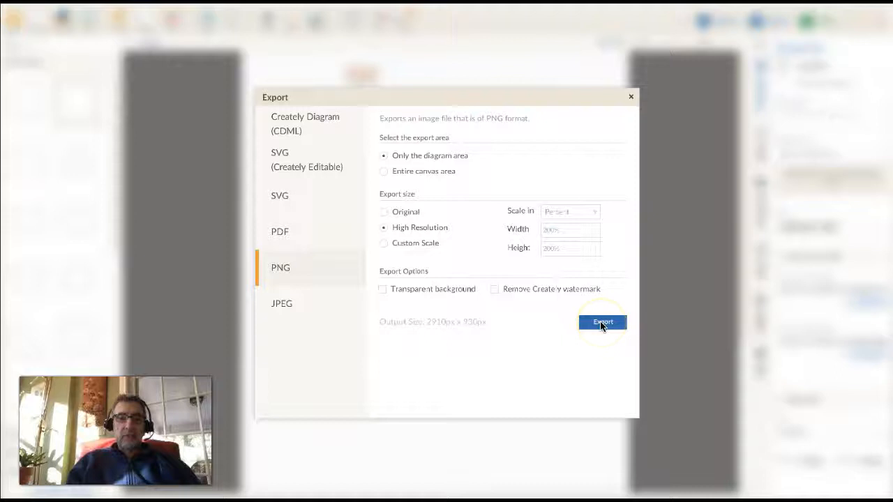
pyautogui.click(601, 323)
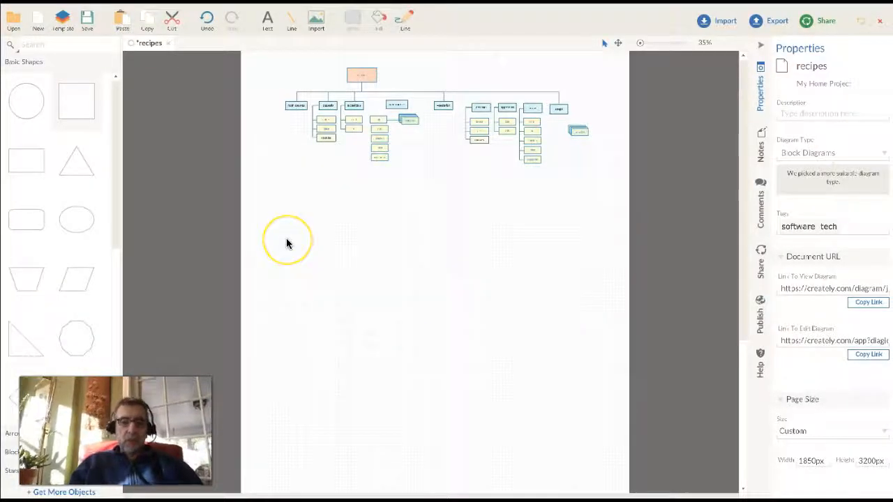
# Step: Switch to the Word document and delete the old recipes diagram picture from the page
pyautogui.press('super+Tab')
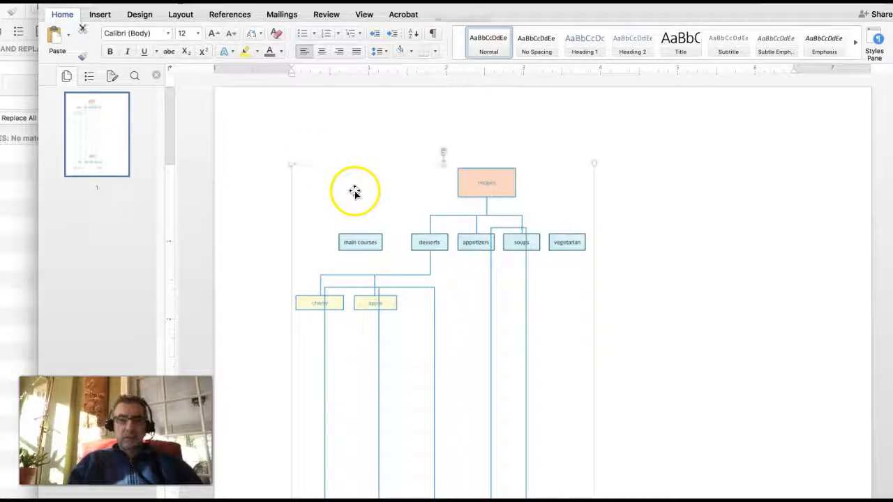
pyautogui.click(356, 192)
pyautogui.press('Delete')
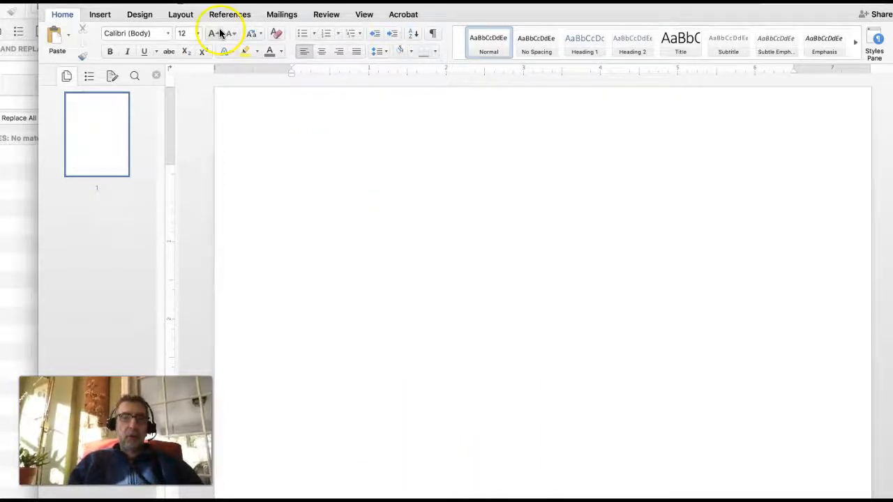
# Step: Insert the picture recipes (2).png from the Downloads folder into the blank page
pyautogui.click(99, 15)
pyautogui.click(171, 35)
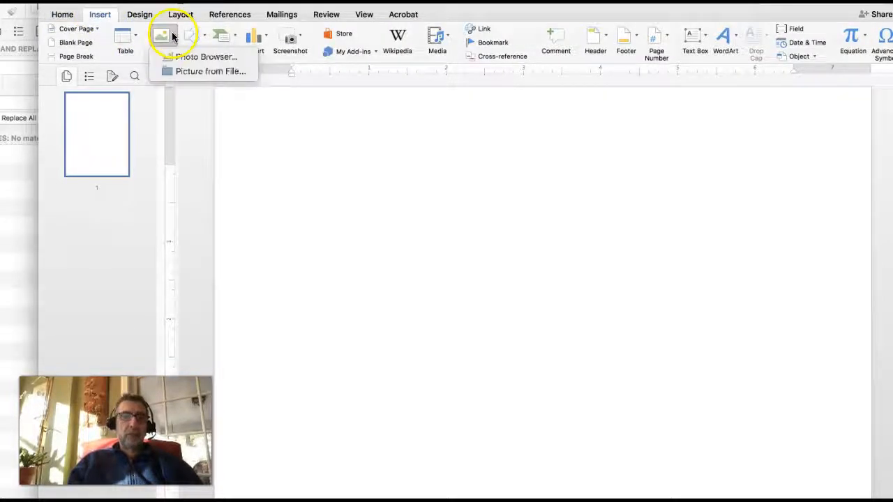
pyautogui.click(184, 73)
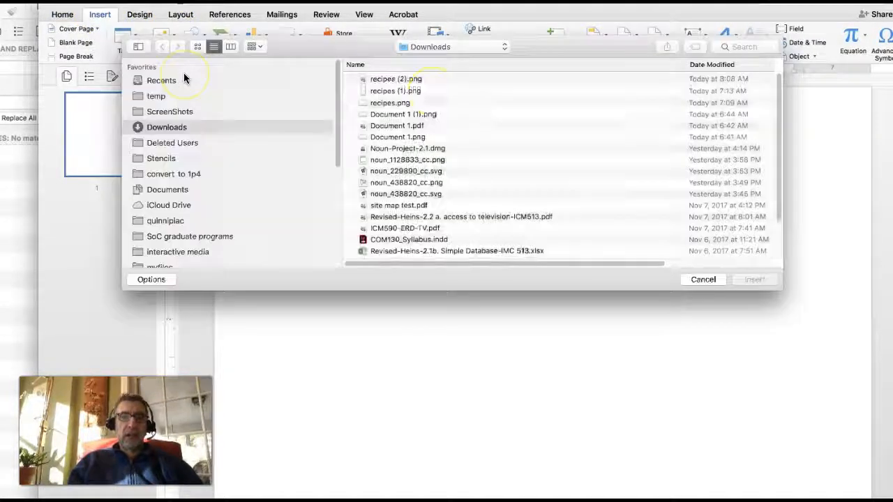
pyautogui.click(388, 78)
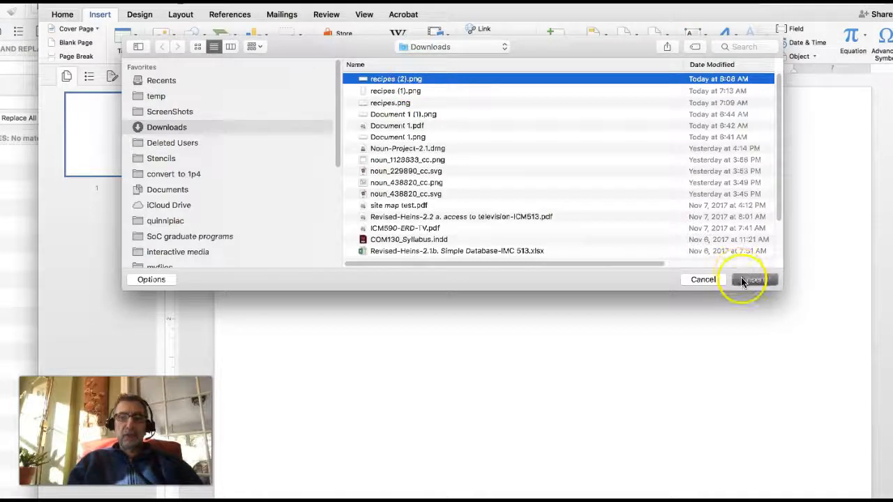
pyautogui.click(753, 280)
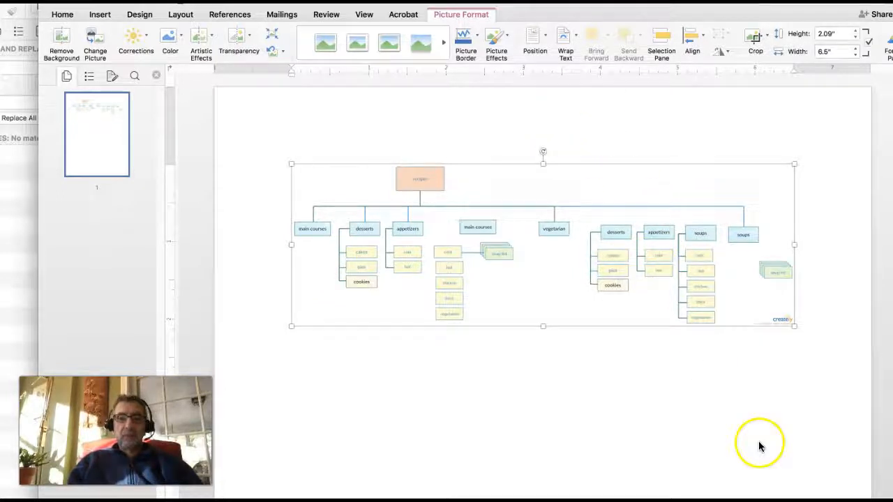
# Step: Check the inserted diagram close up, and try to move the picture freely on the page
pyautogui.moveTo(837, 501); pyautogui.dragTo(863, 501)
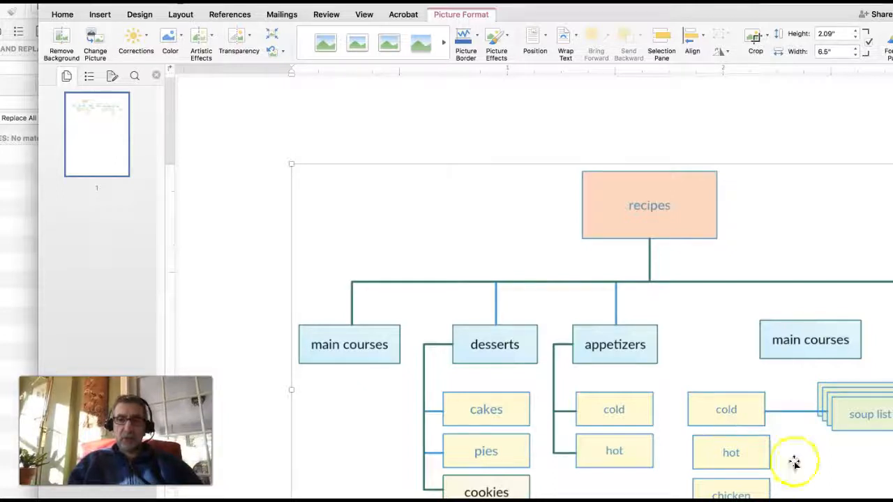
pyautogui.moveTo(863, 501); pyautogui.dragTo(825, 501)
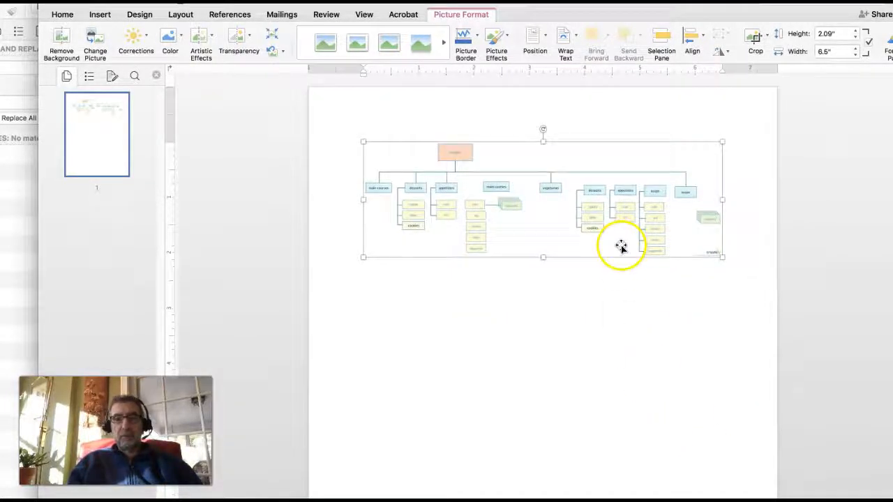
pyautogui.moveTo(591, 200); pyautogui.dragTo(591, 208)
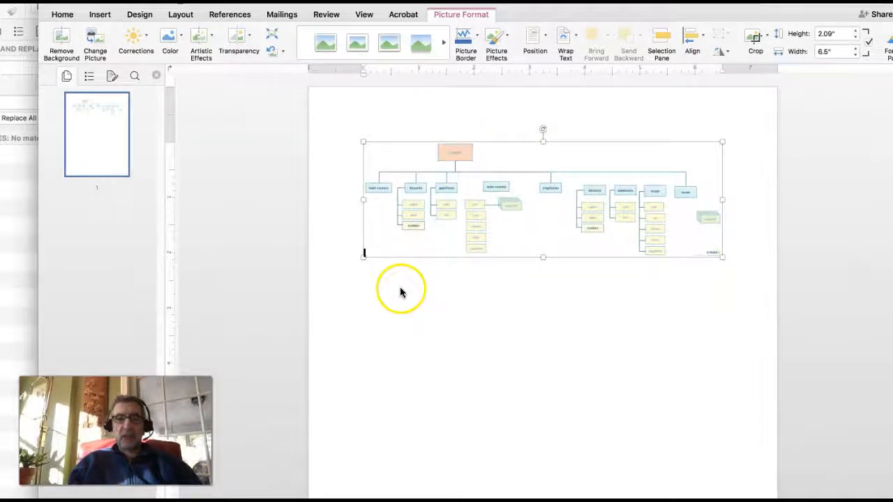
pyautogui.moveTo(479, 154)
pyautogui.mouseDown()
pyautogui.moveTo(495, 147)
pyautogui.moveTo(482, 152)
pyautogui.mouseUp()
pyautogui.click(335, 170)
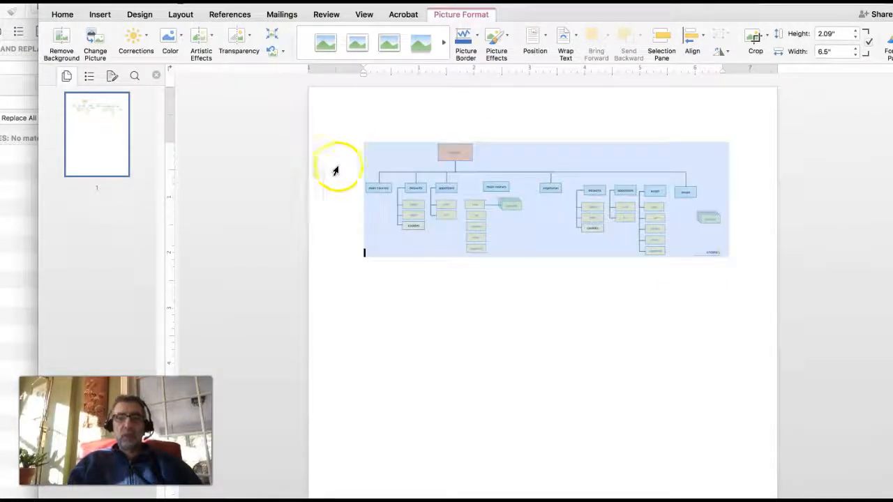
pyautogui.click(472, 183)
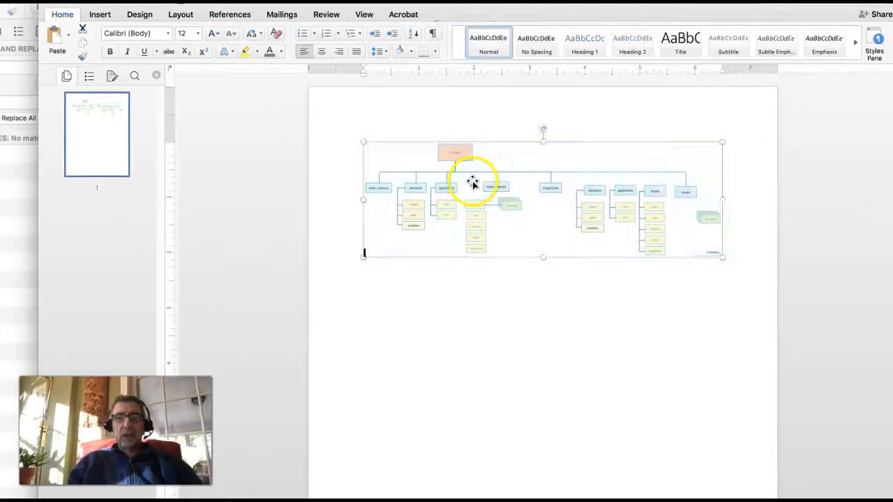
pyautogui.click(541, 134)
pyautogui.moveTo(541, 134); pyautogui.dragTo(496, 95)
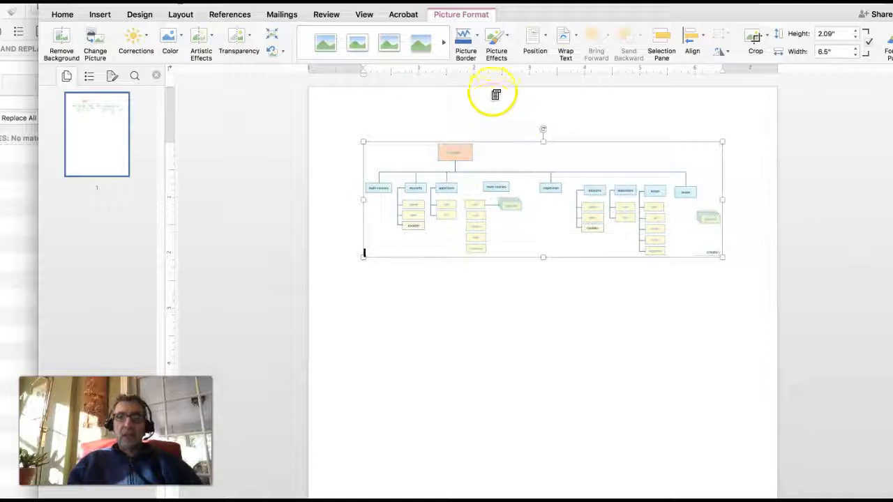
pyautogui.click(543, 36)
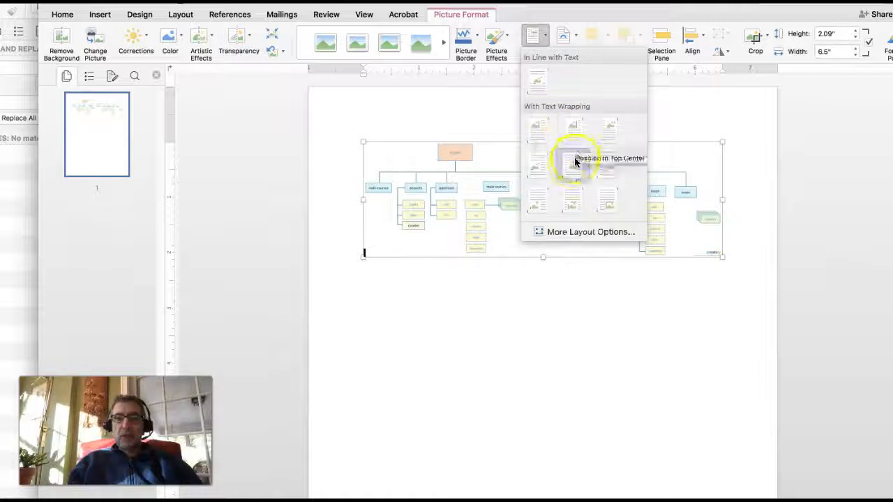
pyautogui.click(540, 235)
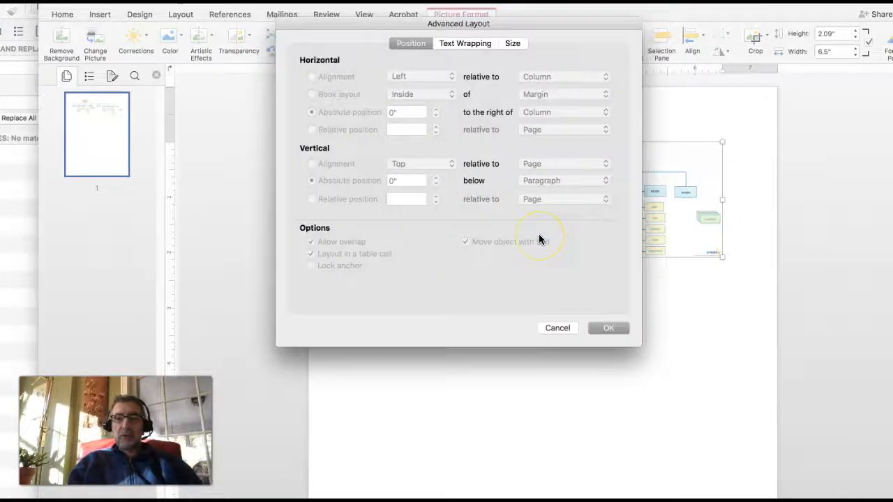
pyautogui.click(556, 328)
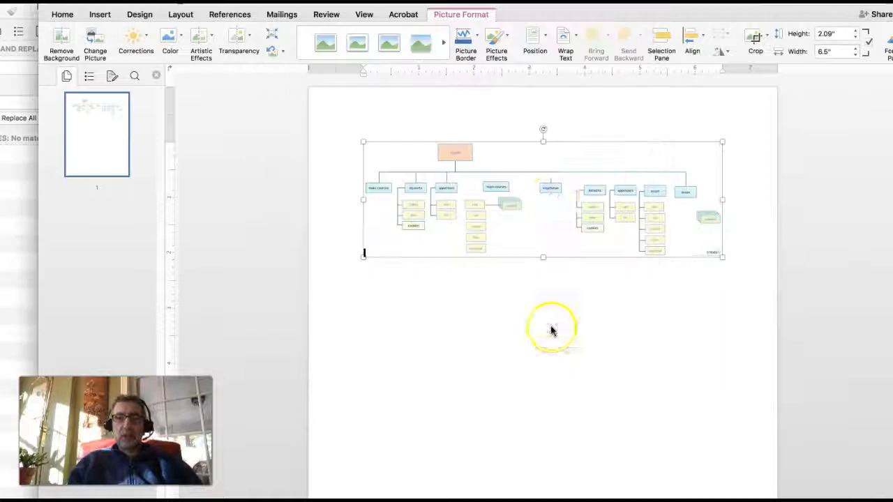
# Step: Set the picture's text wrapping to In Front of Text, and move it slightly down and to the right on the page
pyautogui.click(563, 39)
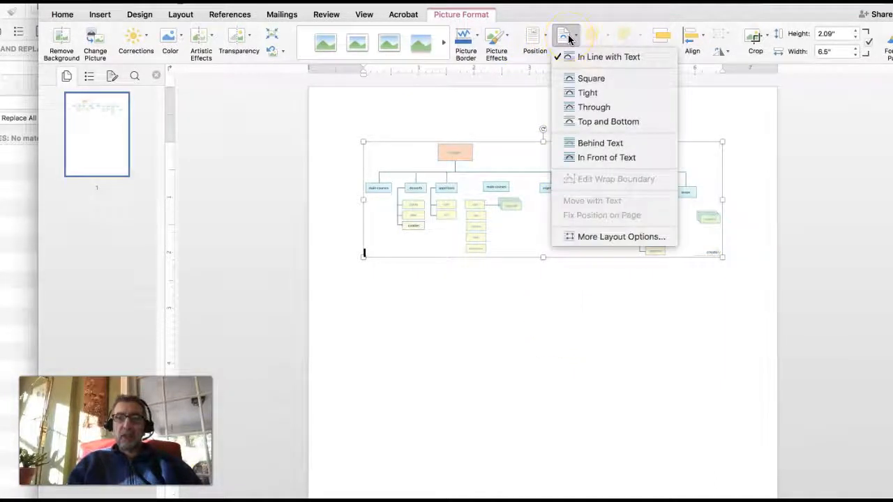
pyautogui.click(587, 159)
pyautogui.moveTo(523, 199); pyautogui.dragTo(555, 252)
pyautogui.click(388, 139)
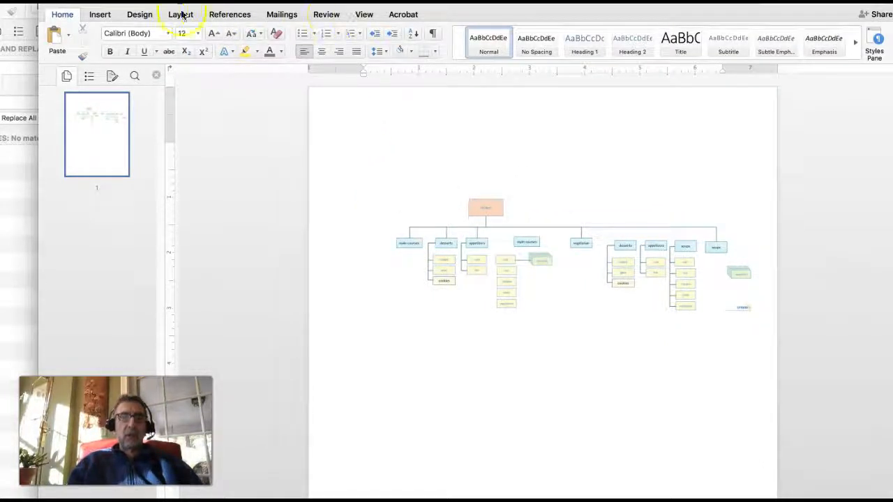
# Step: Draw a text box about 1.5 in wide and 0.38 in high above the diagram, containing "Top level"
pyautogui.click(100, 15)
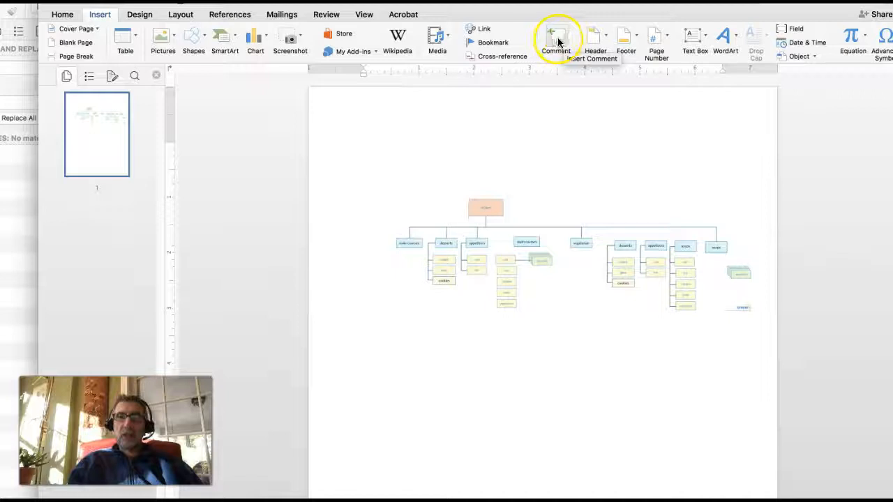
pyautogui.click(695, 40)
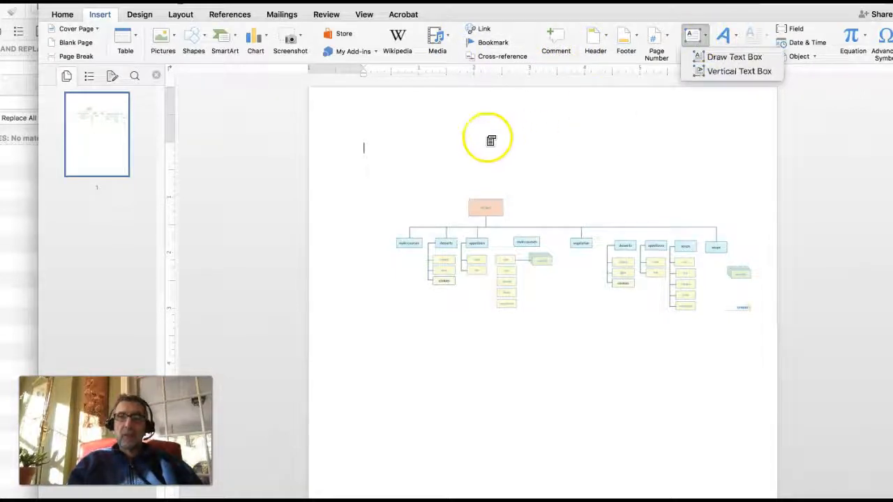
pyautogui.click(454, 144)
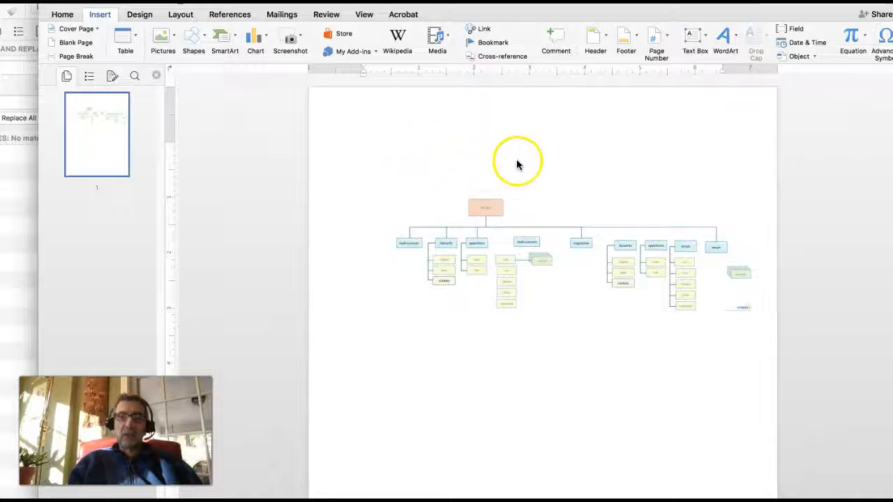
pyautogui.click(702, 40)
pyautogui.click(703, 56)
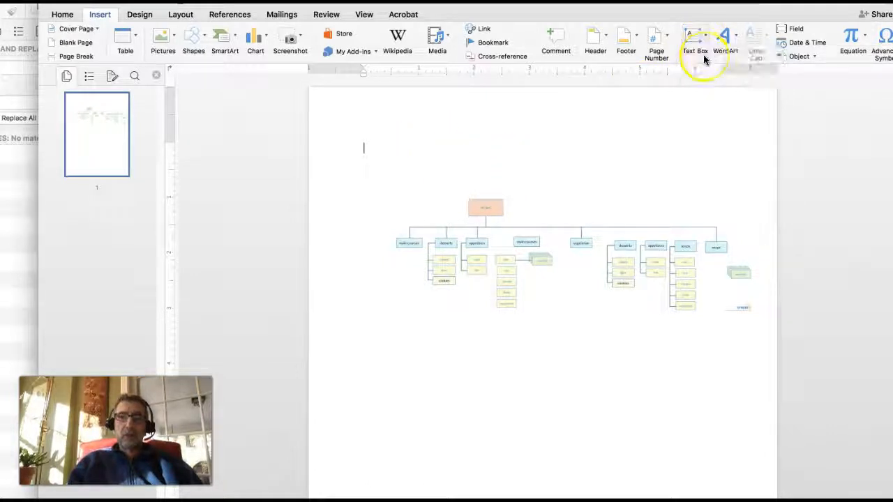
pyautogui.moveTo(402, 122)
pyautogui.mouseDown()
pyautogui.moveTo(444, 141)
pyautogui.moveTo(484, 141)
pyautogui.mouseUp()
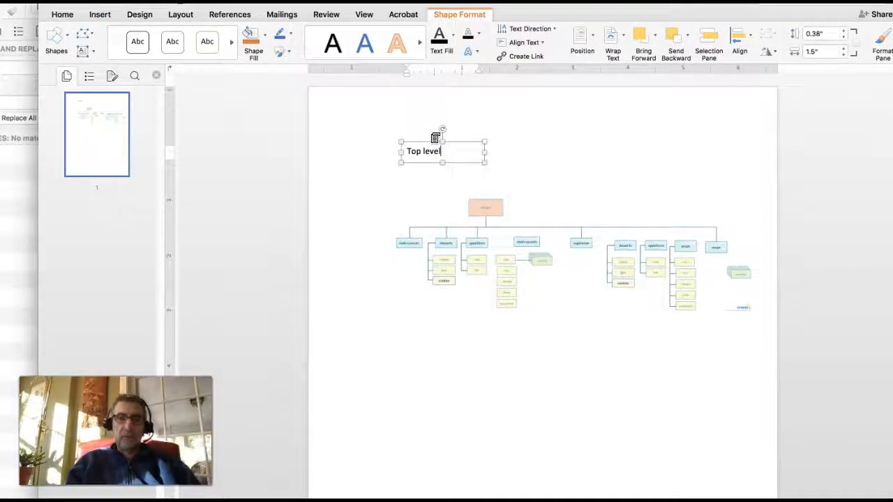
pyautogui.click(576, 116)
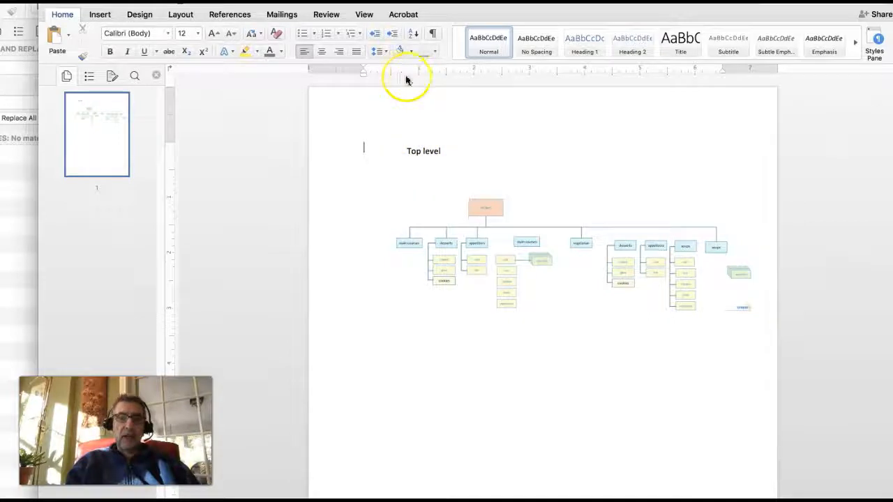
# Step: Place the "Top level" text box just left of the first main courses box, and narrow it to about 0.88 in
pyautogui.click(422, 150)
pyautogui.moveTo(421, 150); pyautogui.dragTo(365, 233)
pyautogui.moveTo(422, 235); pyautogui.dragTo(369, 238)
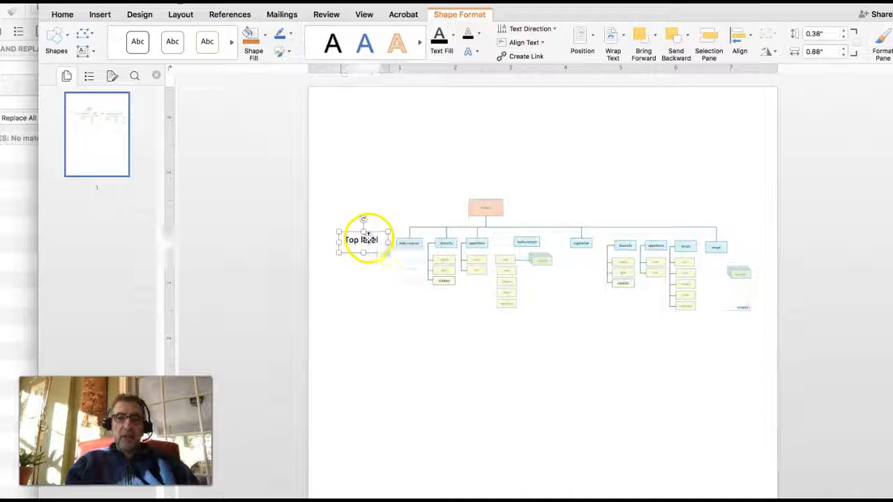